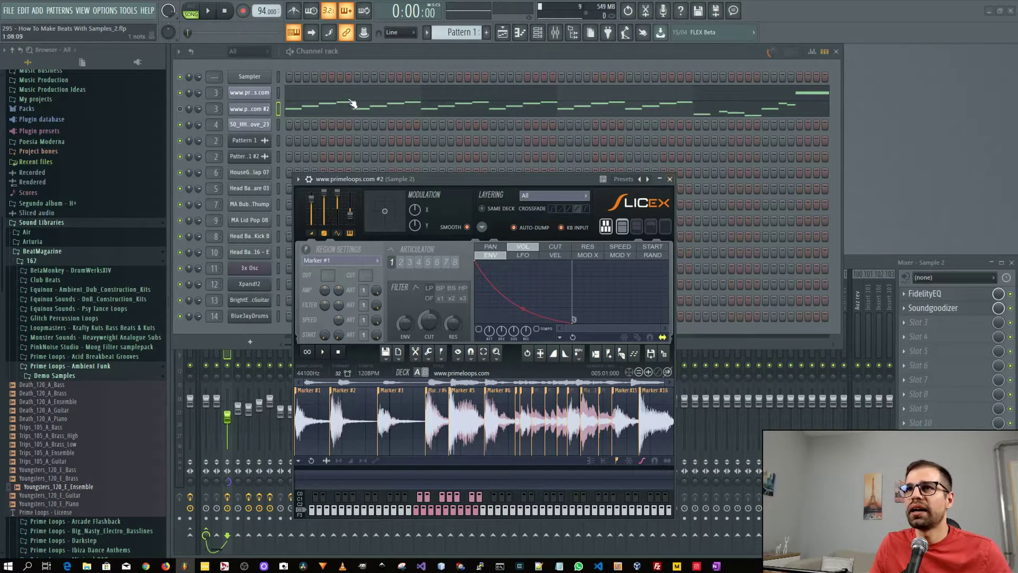
Inspect the slices of the first primeloops.com channel in Slicex and close its window.
{"action": "left_click", "coordinate": [250, 95]}
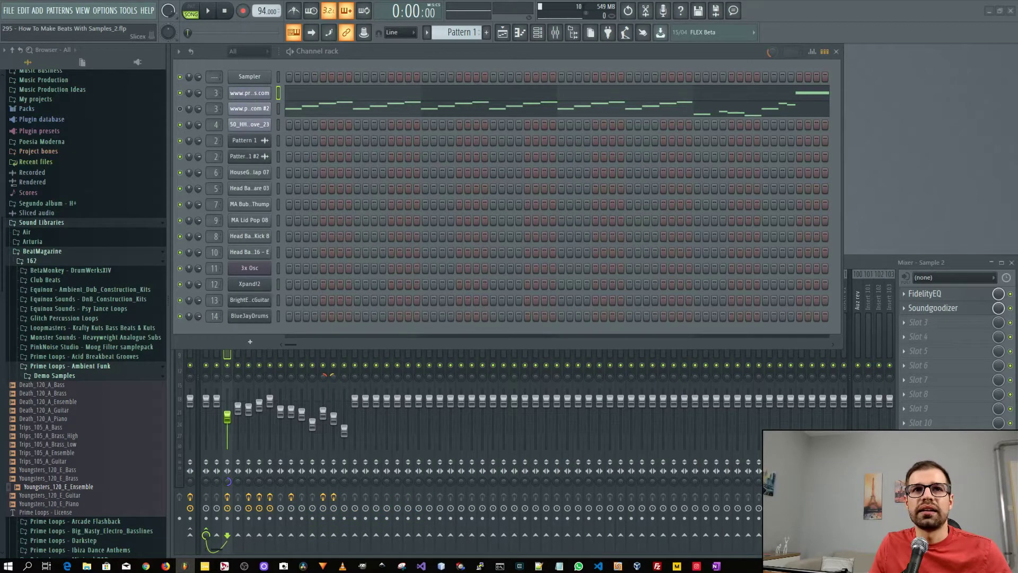
{"action": "left_click_drag", "start_coordinate": [0, 99], "coordinate": [445, 126]}
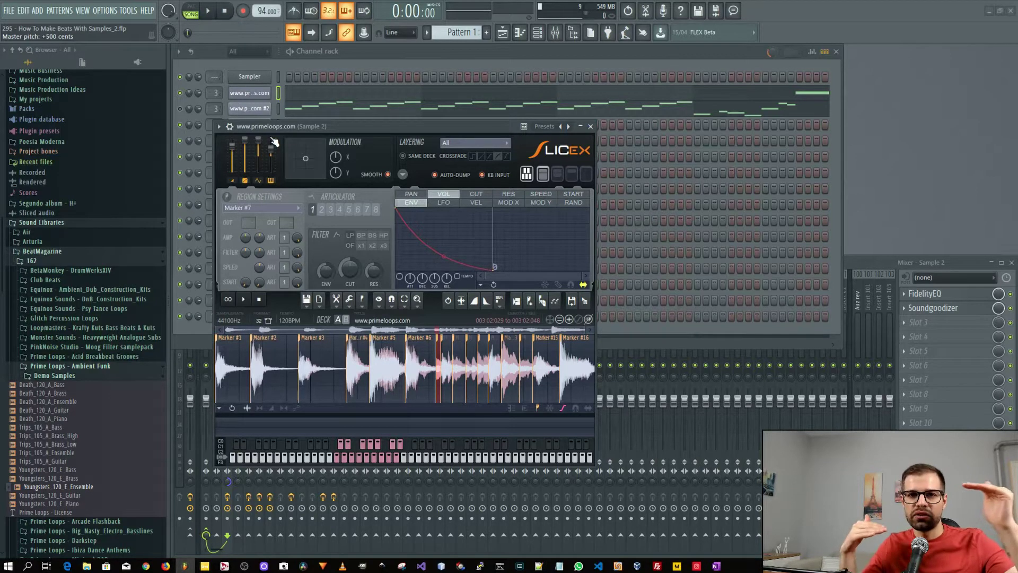
{"action": "left_click", "coordinate": [591, 126]}
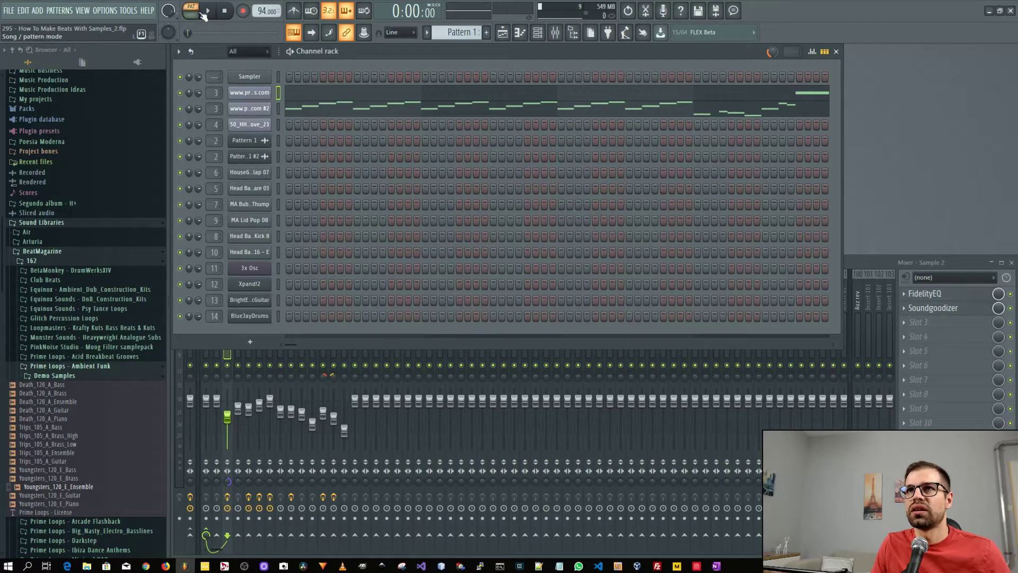
{"action": "left_click", "coordinate": [206, 12]}
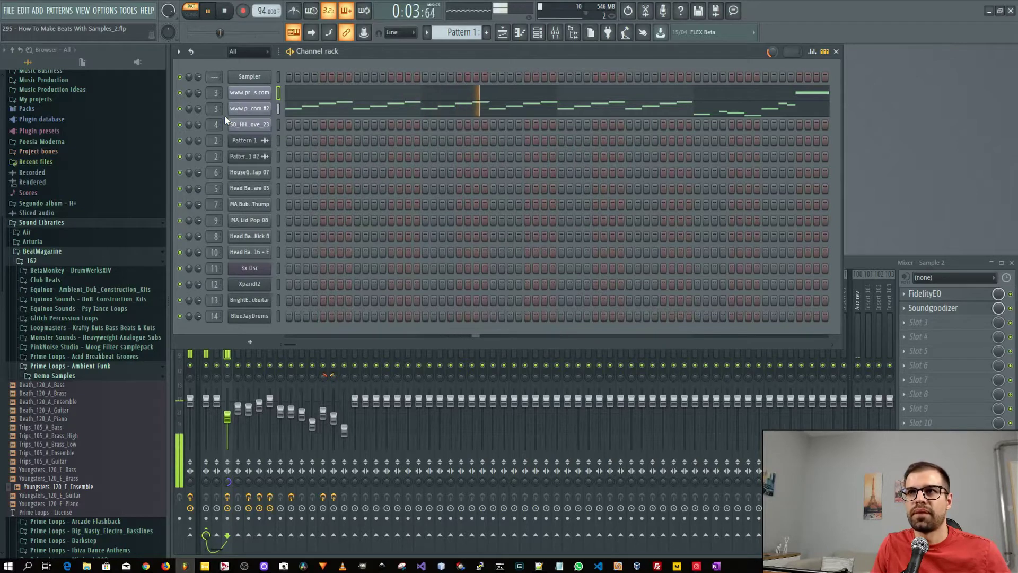
{"action": "left_click", "coordinate": [392, 114]}
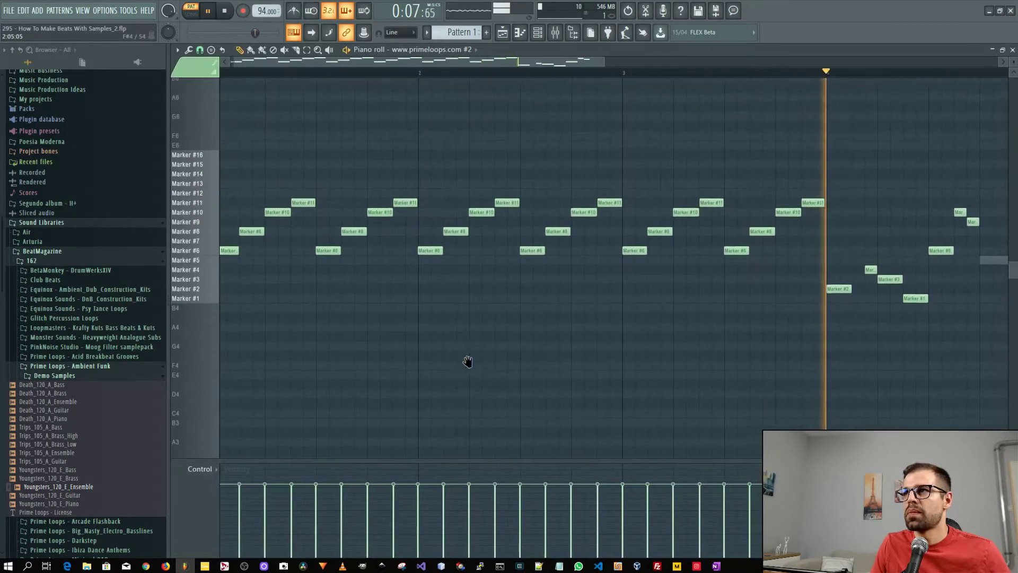
{"action": "scroll", "coordinate": [468, 361], "scroll_direction": "down", "scroll_amount": 5}
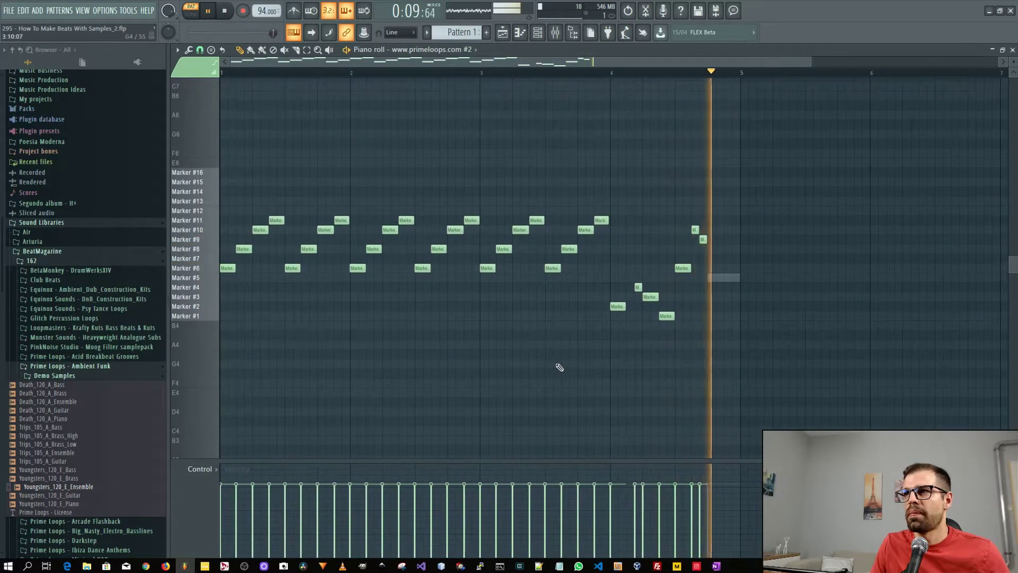
{"action": "key", "text": "space"}
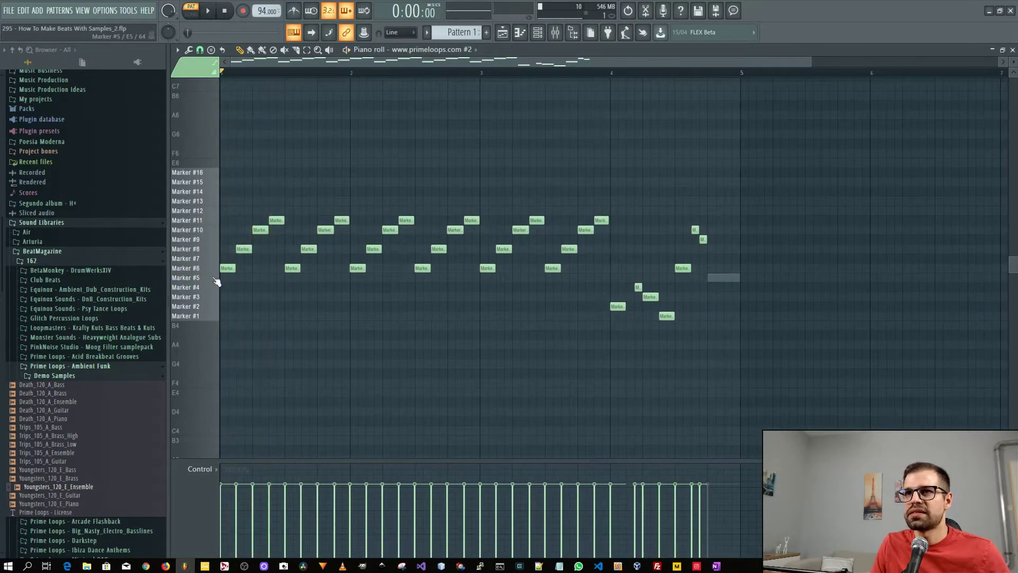
{"action": "left_click", "coordinate": [216, 280]}
{"action": "left_click", "coordinate": [216, 279]}
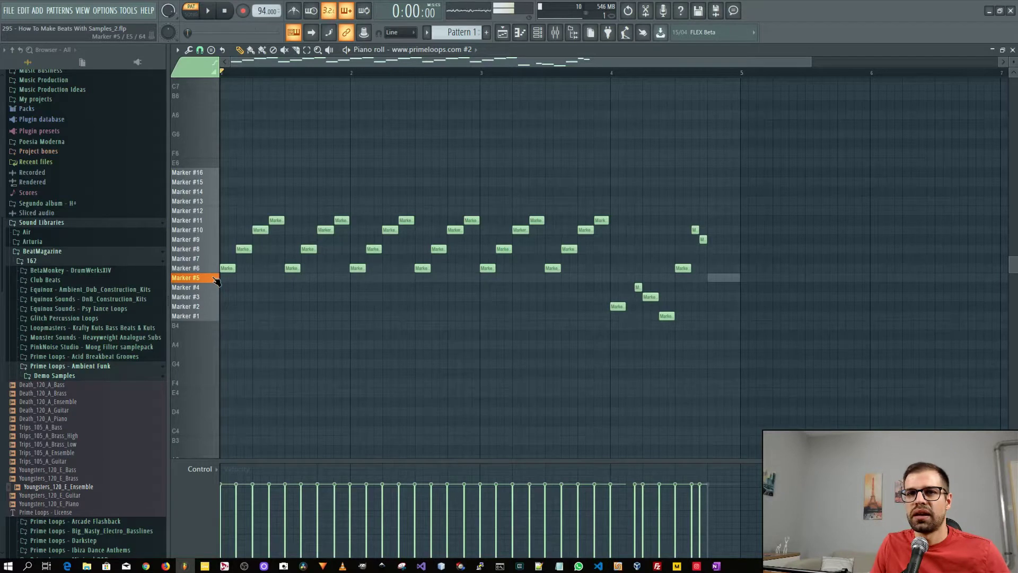
{"action": "left_click", "coordinate": [216, 279]}
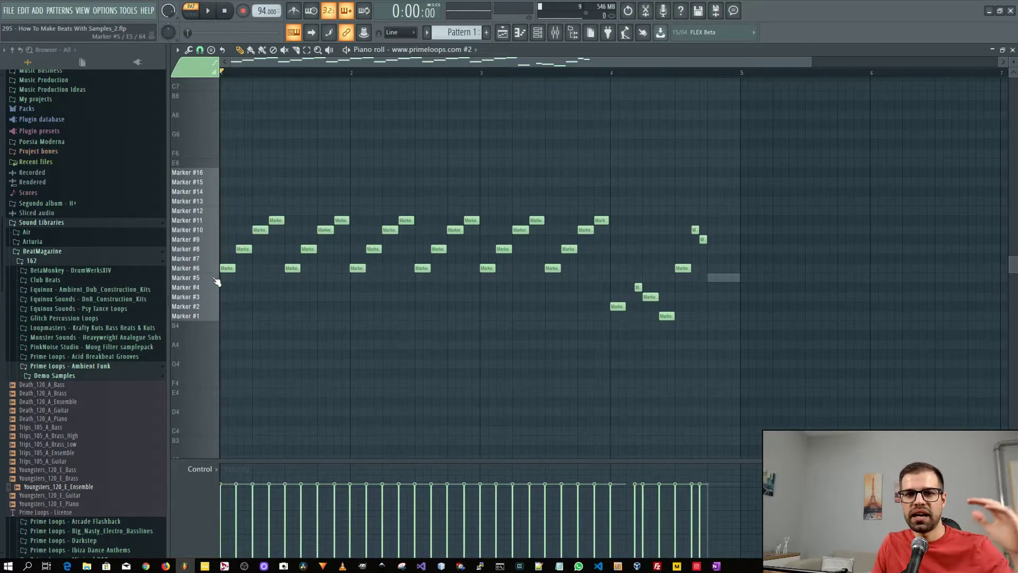
{"action": "left_click", "coordinate": [216, 280]}
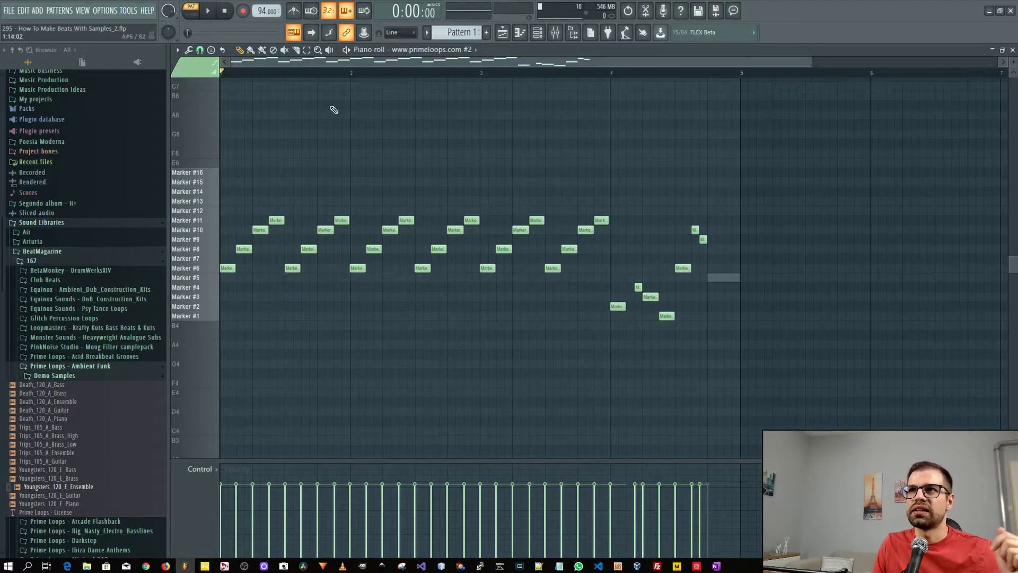
Shrink the piano roll and check the master pitch setting in the first primeloops.com channel's Slicex window.
{"action": "double_click", "coordinate": [531, 52]}
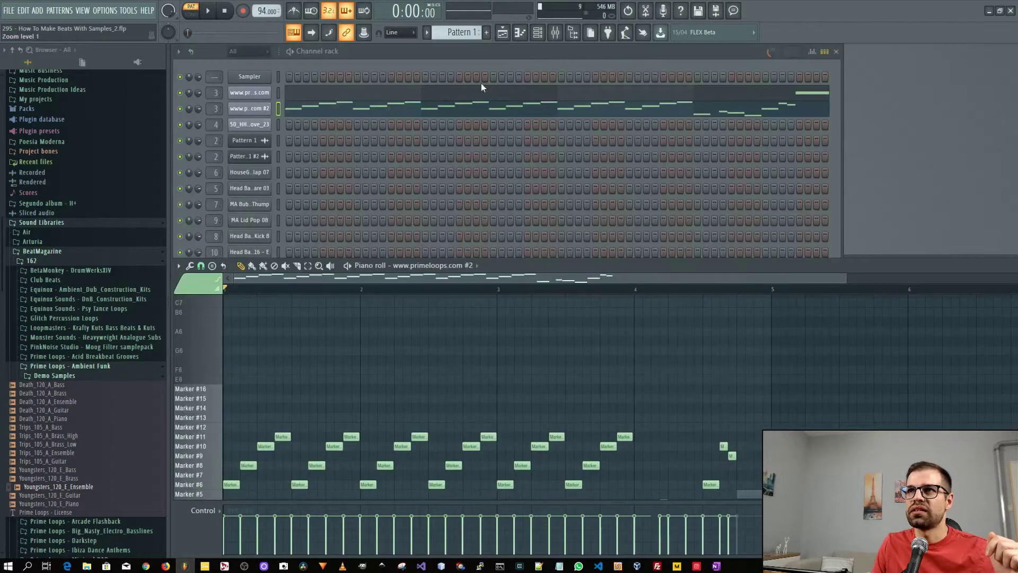
{"action": "left_click", "coordinate": [250, 93]}
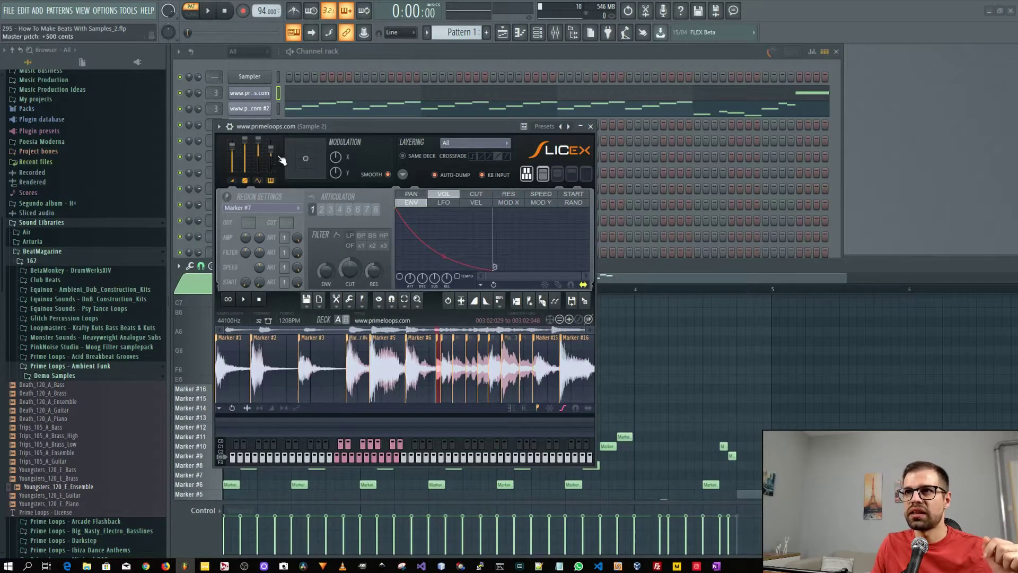
{"action": "left_click", "coordinate": [590, 126]}
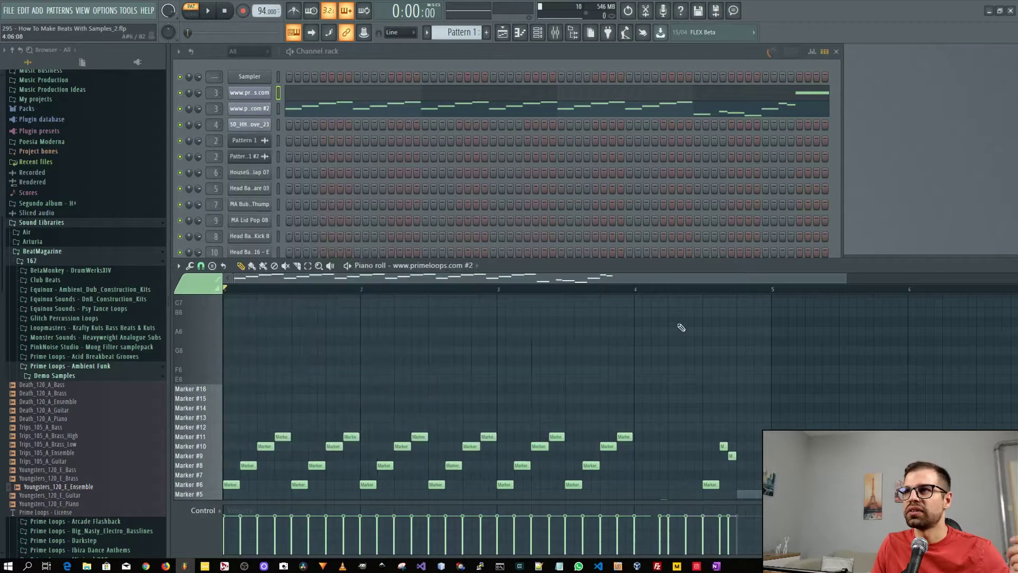
Play Pattern 1 in the enlarged piano roll, examine the slice notes' timing up close, and close the piano roll.
{"action": "double_click", "coordinate": [675, 270]}
{"action": "key", "text": "space"}
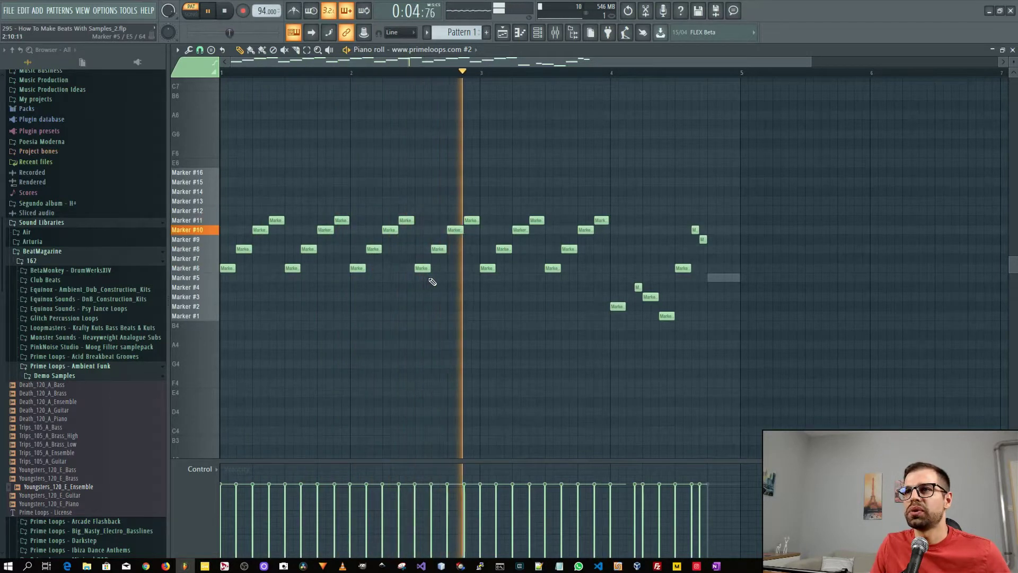
{"action": "scroll", "coordinate": [505, 292], "scroll_direction": "up", "scroll_amount": 5}
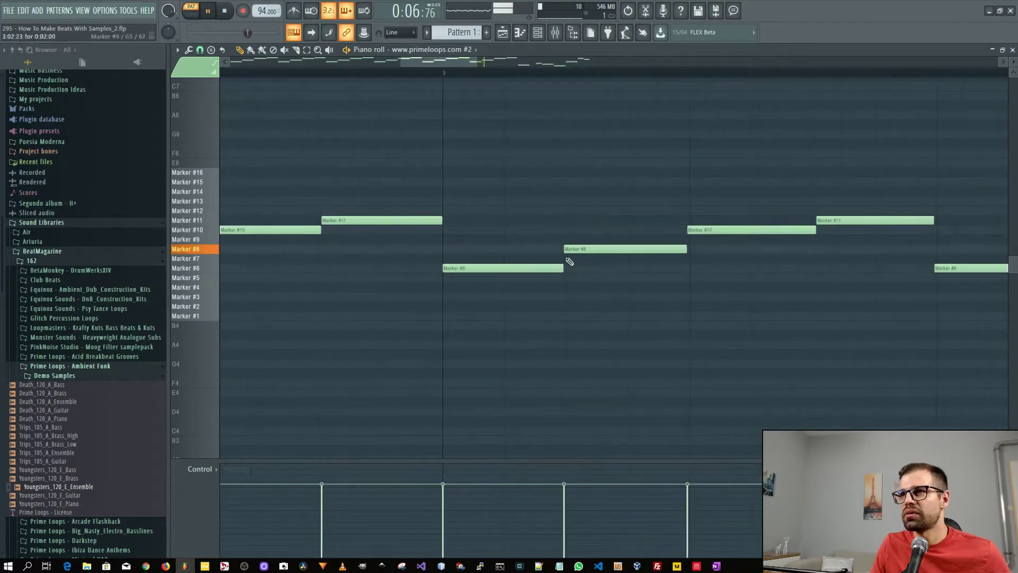
{"action": "left_click_drag", "start_coordinate": [770, 268], "coordinate": [246, 287]}
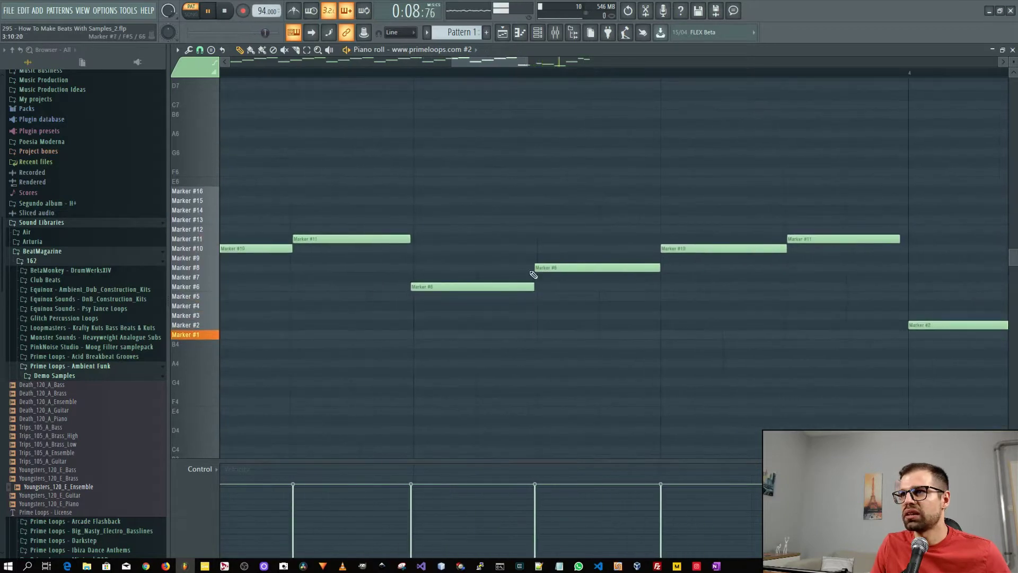
{"action": "left_click_drag", "start_coordinate": [736, 291], "coordinate": [638, 302]}
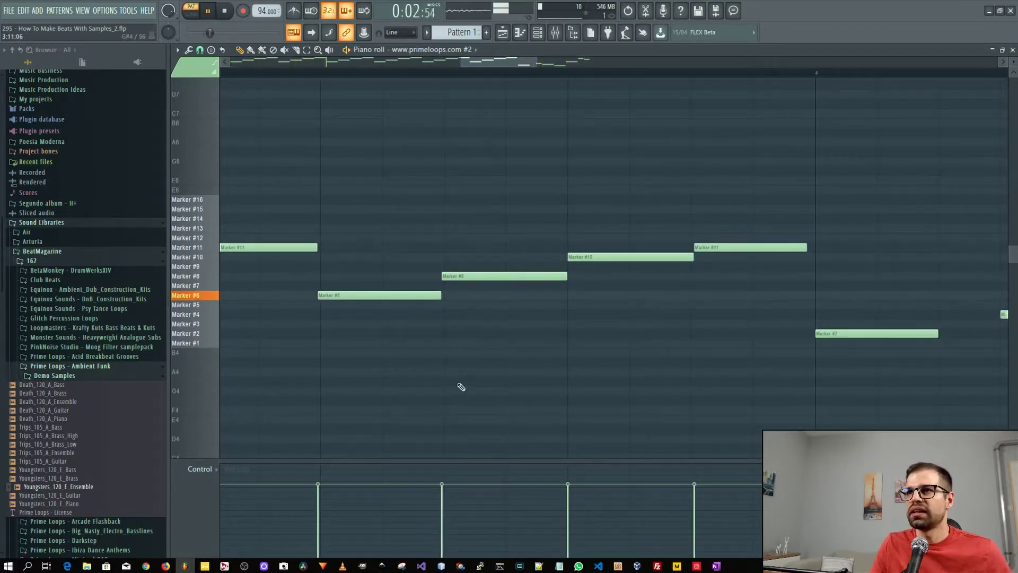
{"action": "scroll", "coordinate": [461, 388], "scroll_direction": "down", "scroll_amount": 7}
{"action": "left_click_drag", "start_coordinate": [353, 348], "coordinate": [624, 364]}
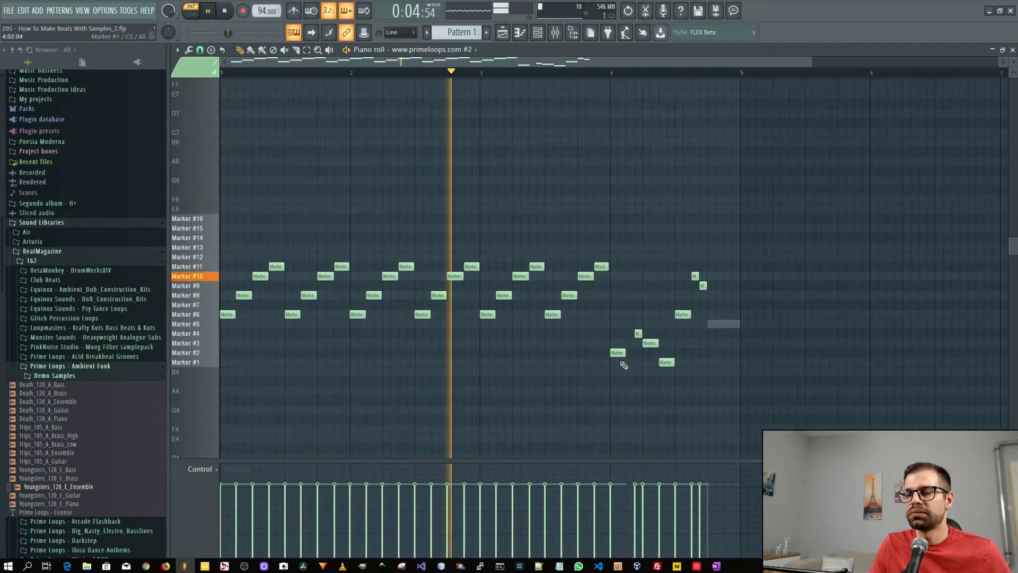
{"action": "key", "text": "space"}
{"action": "left_click", "coordinate": [1012, 49]}
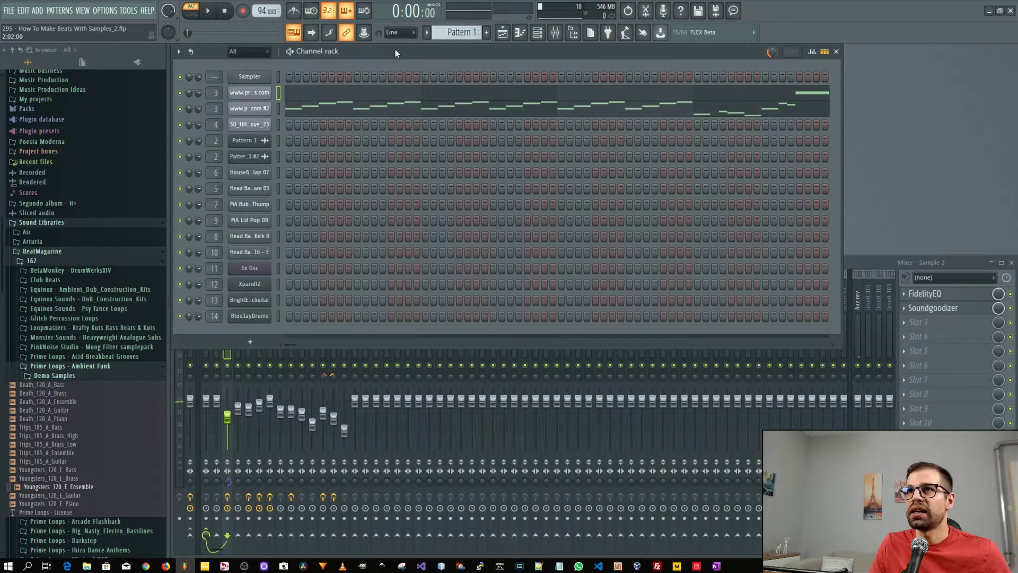
Review Pattern 1's audio-rendering options, then check the rendered Pattern 1 sample's pitch shift and audition its waveform.
{"action": "left_click", "coordinate": [428, 33]}
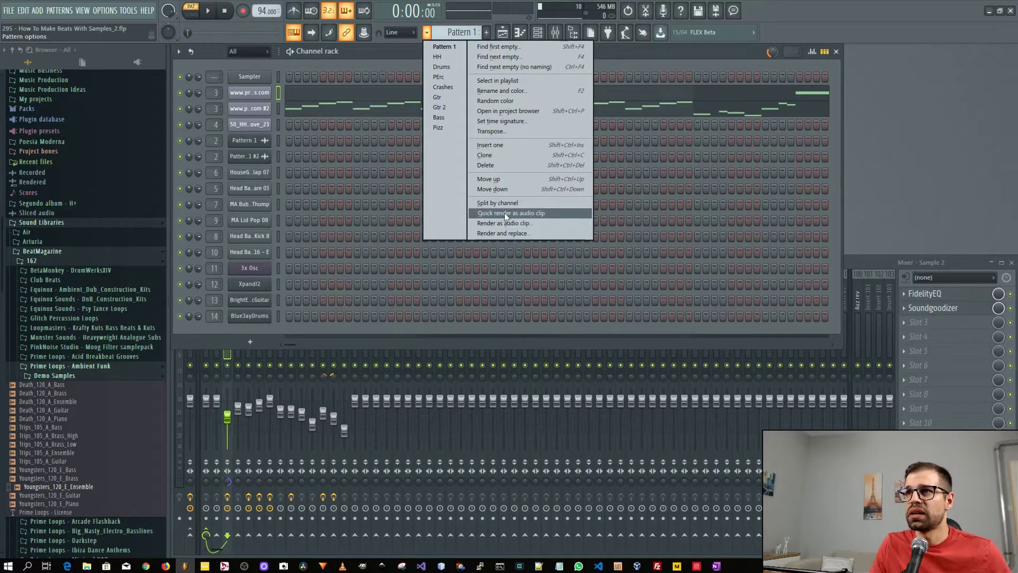
{"action": "left_click", "coordinate": [366, 52]}
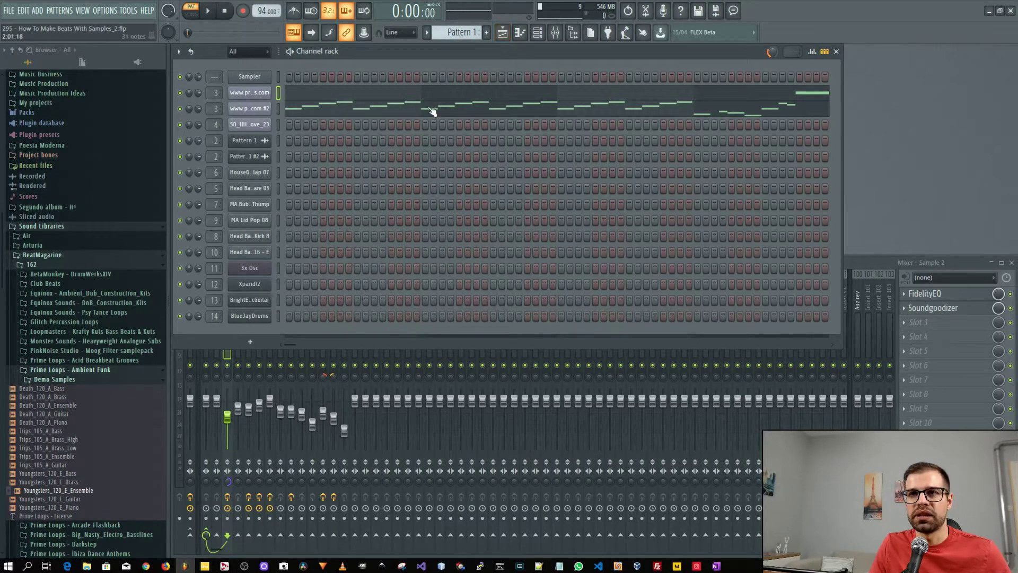
{"action": "left_click", "coordinate": [251, 146]}
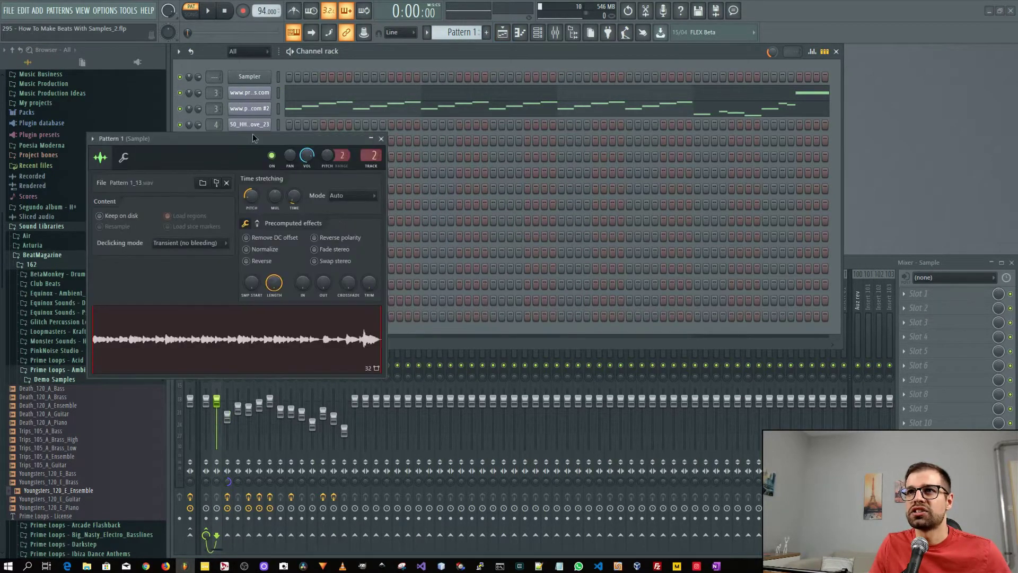
{"action": "left_click_drag", "start_coordinate": [253, 138], "coordinate": [474, 136]}
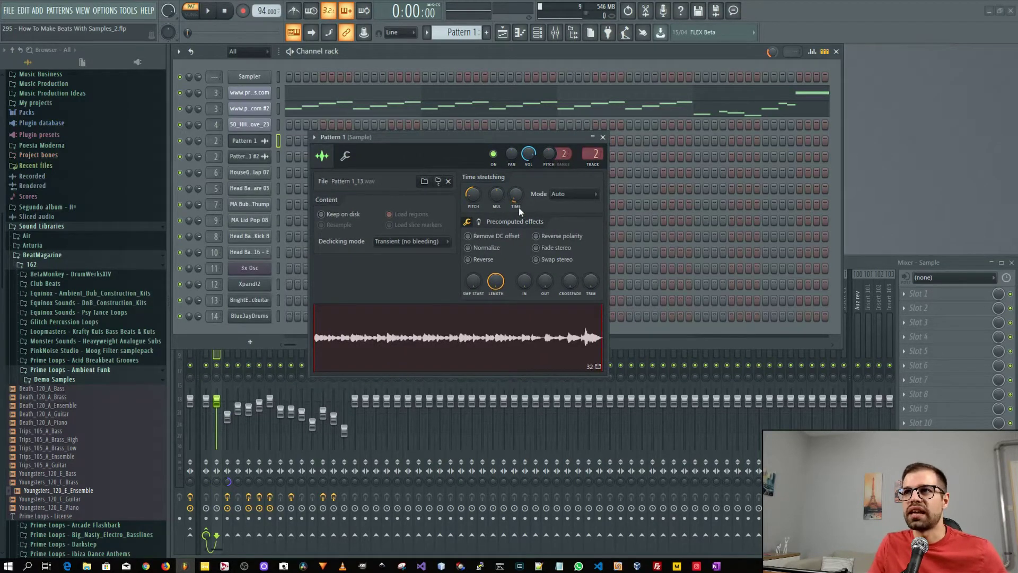
{"action": "left_click_drag", "start_coordinate": [473, 195], "coordinate": [473, 212]}
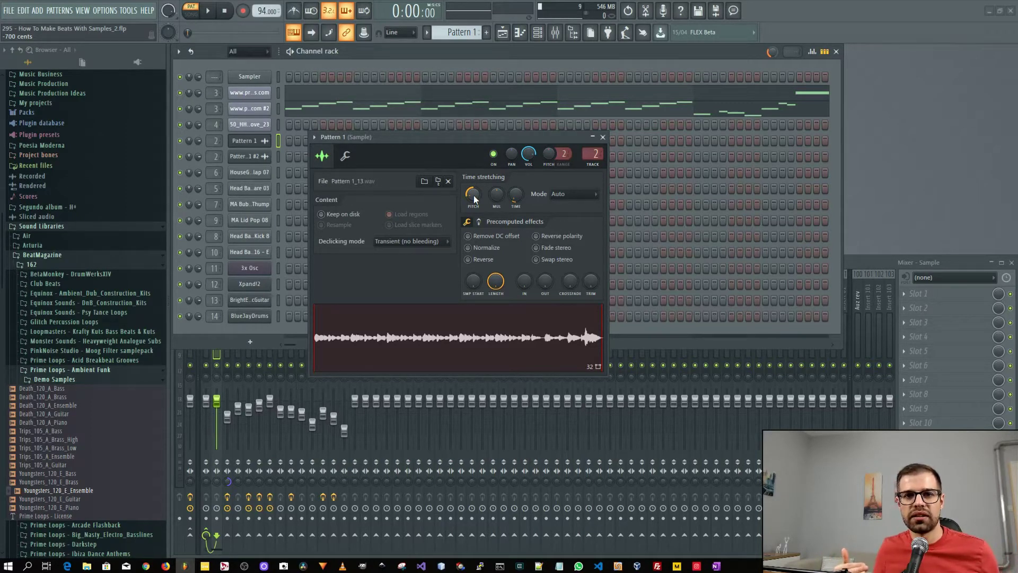
{"action": "left_click", "coordinate": [458, 345]}
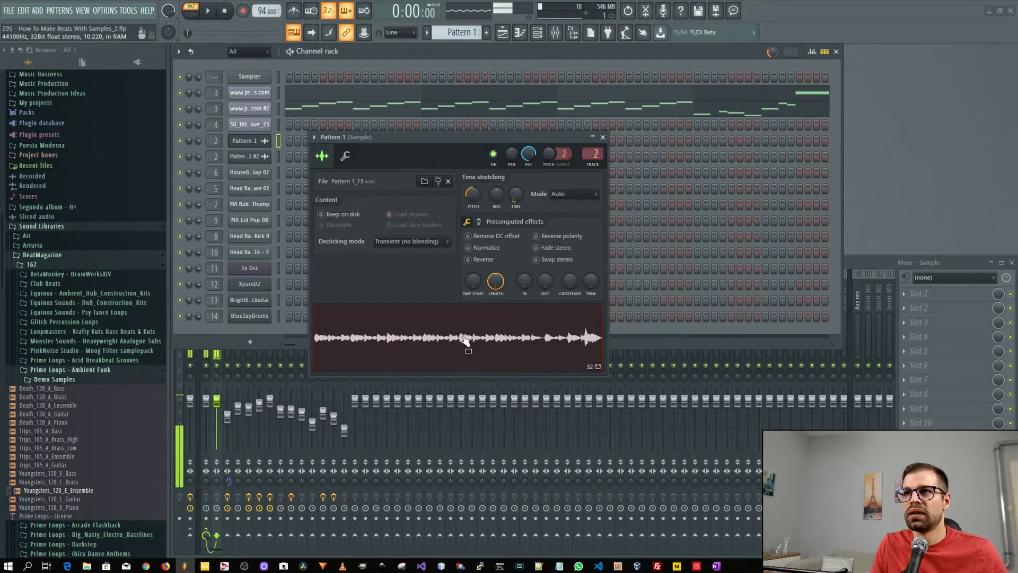
Check the pitch shift and time stretching of the Pattern 1 #2 sample, audition it, and close its window.
{"action": "left_click", "coordinate": [249, 157]}
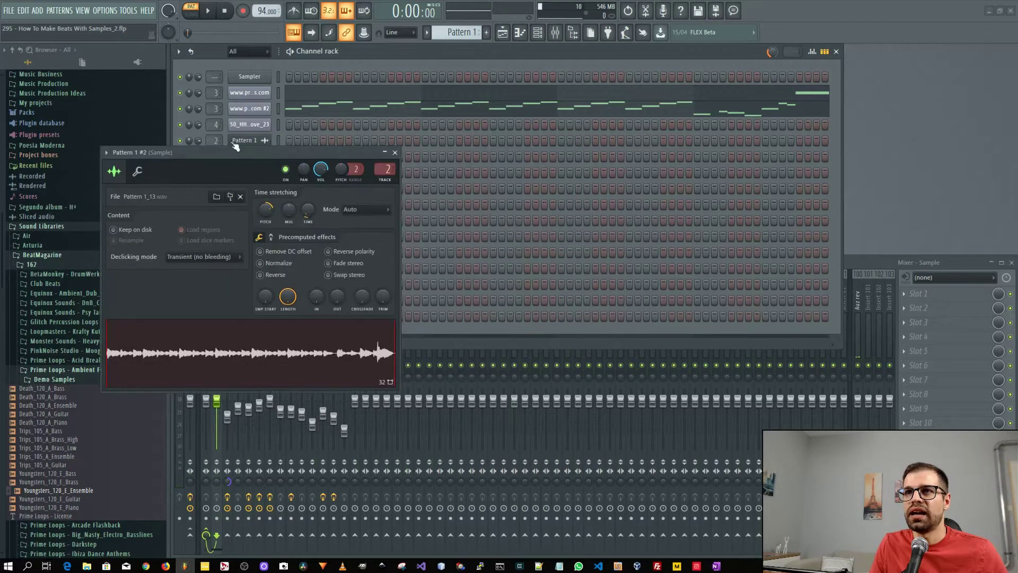
{"action": "left_click_drag", "start_coordinate": [263, 150], "coordinate": [456, 144]}
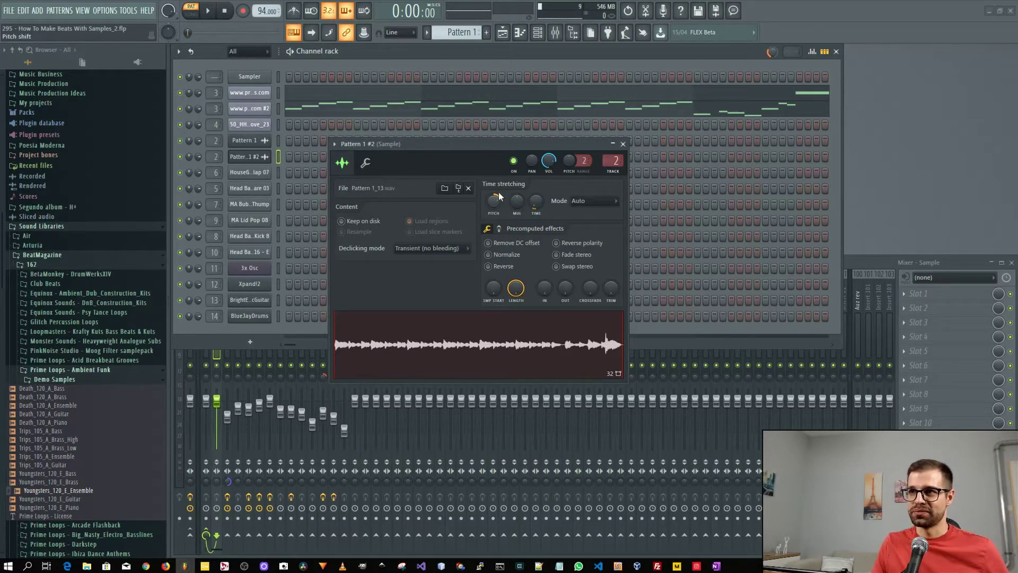
{"action": "left_click", "coordinate": [462, 344]}
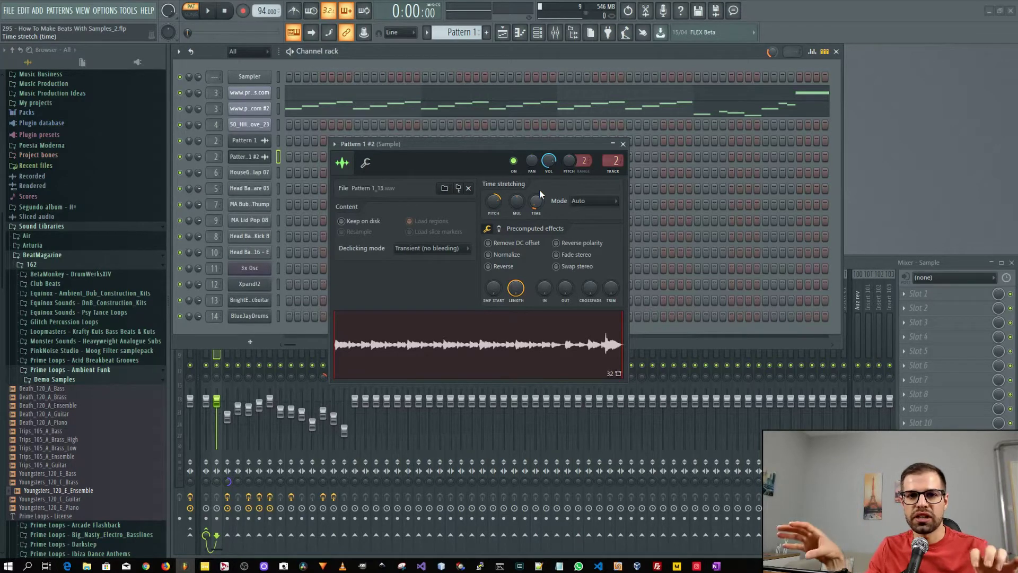
{"action": "left_click", "coordinate": [623, 144]}
Switch to the HH pattern and preview the original 50_HH_Groove_23 loop in Slicex.
{"action": "left_click", "coordinate": [432, 34]}
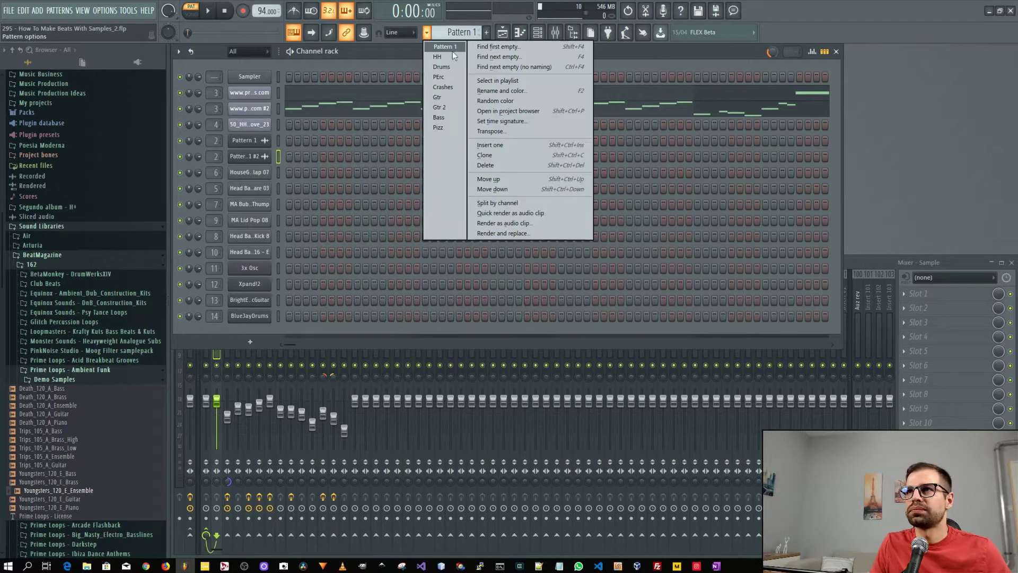
{"action": "left_click", "coordinate": [455, 59]}
{"action": "left_click", "coordinate": [259, 126]}
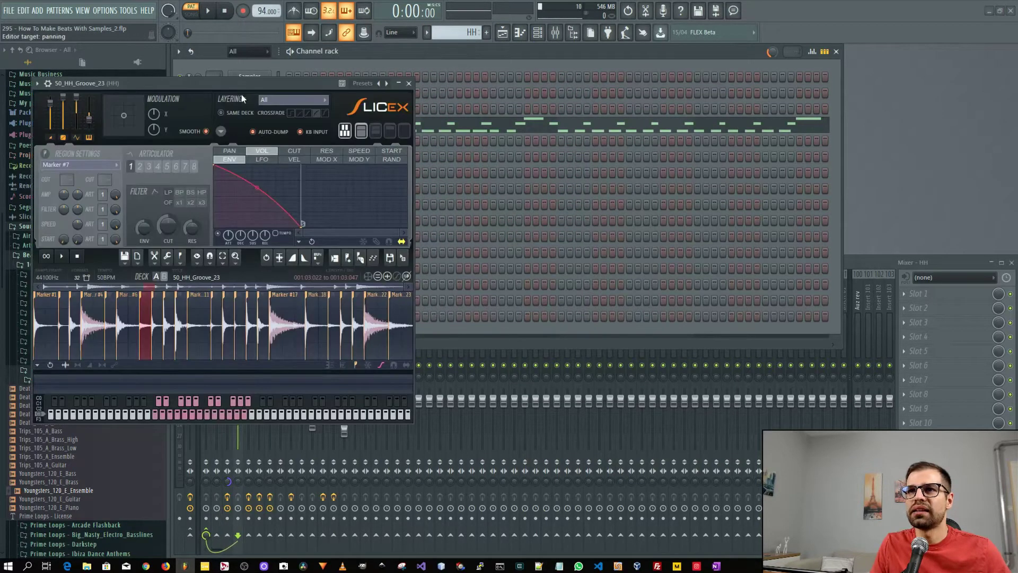
{"action": "left_click_drag", "start_coordinate": [242, 83], "coordinate": [452, 123]}
{"action": "left_click", "coordinate": [272, 296]}
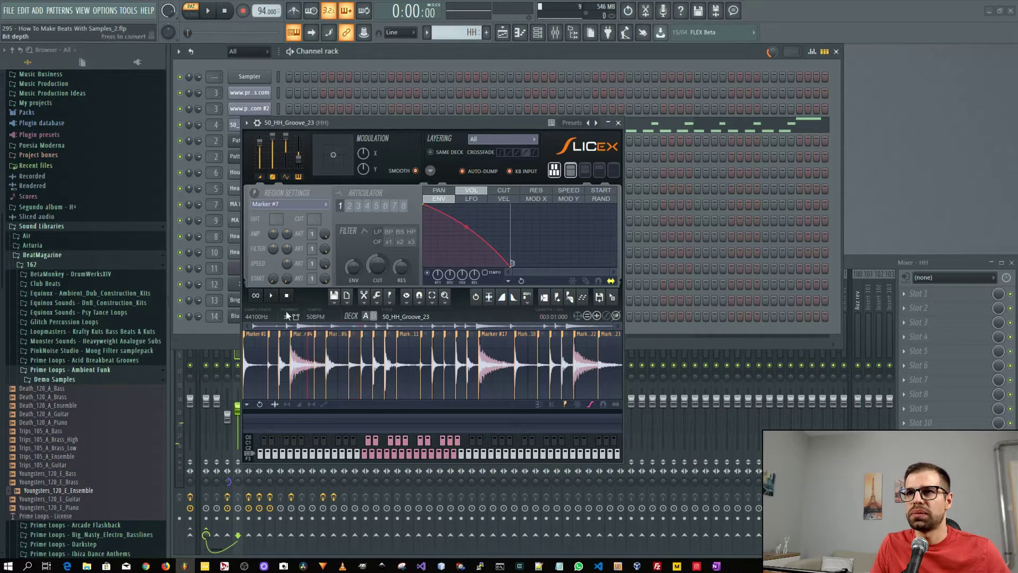
{"action": "left_click", "coordinate": [274, 296]}
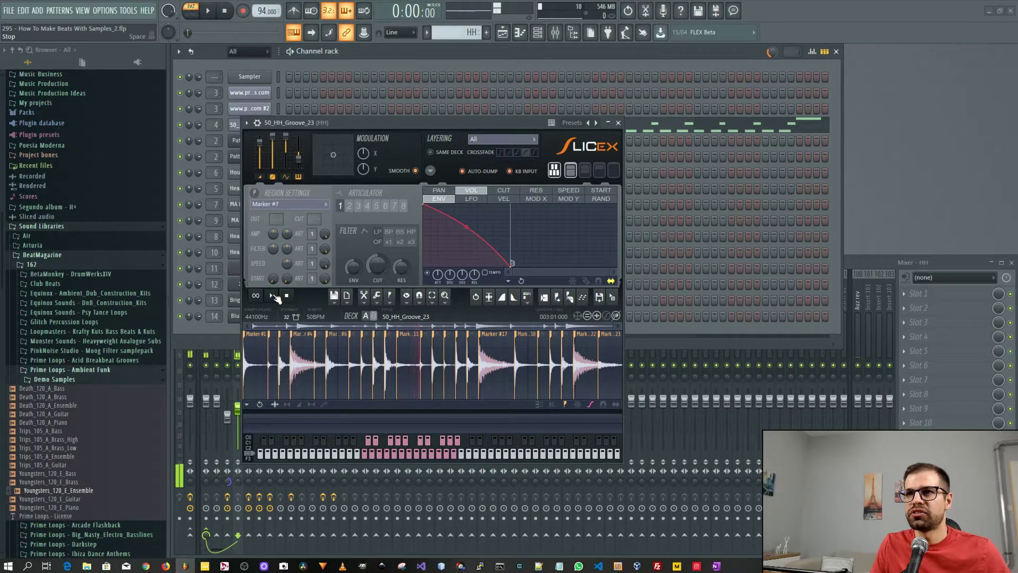
{"action": "left_click", "coordinate": [287, 296]}
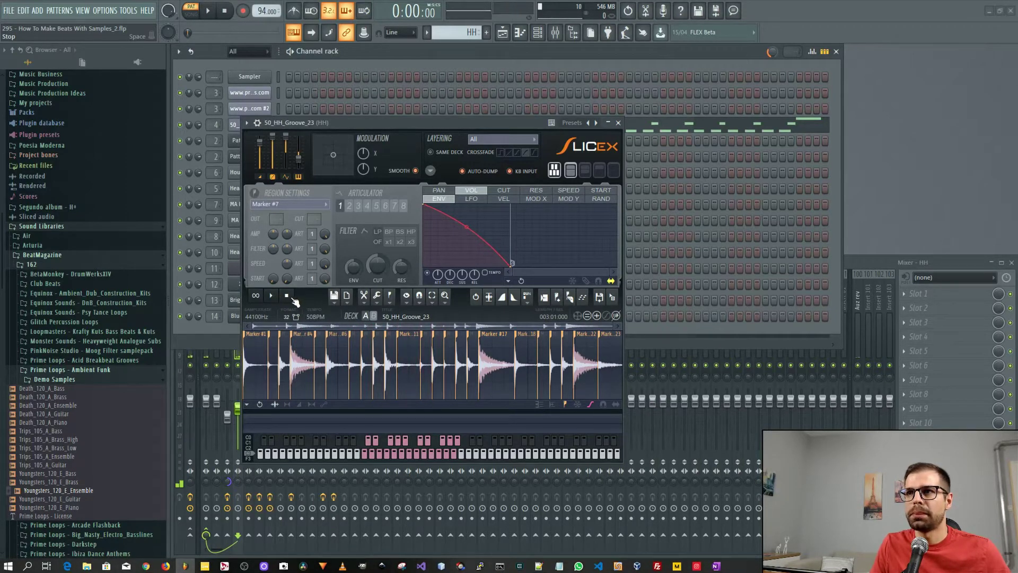
{"action": "left_click", "coordinate": [619, 123]}
Play the HH pattern in the 50_HH_Groove_23 piano roll and examine the timing of its slice notes up close.
{"action": "left_click", "coordinate": [479, 131]}
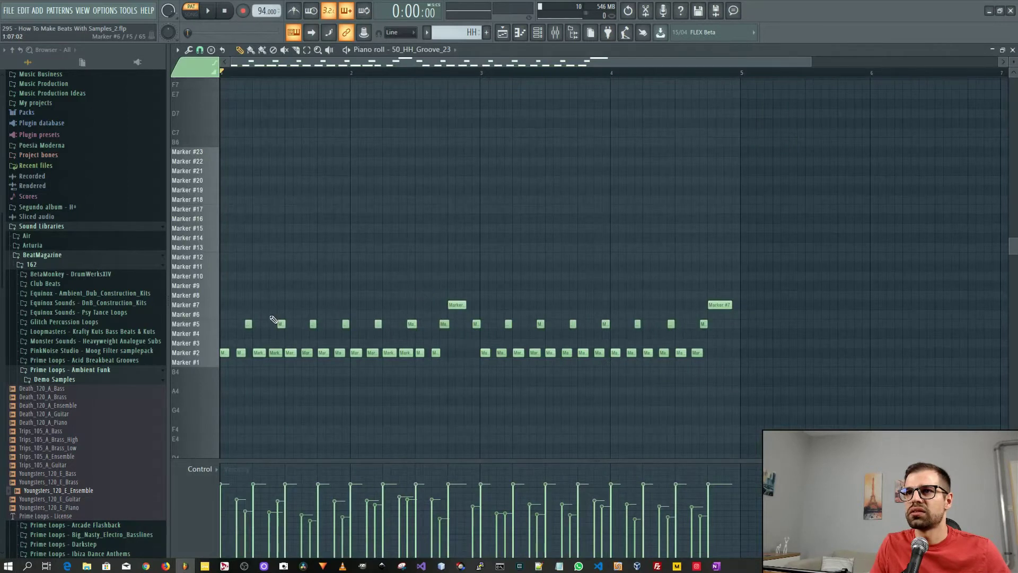
{"action": "key", "text": "space"}
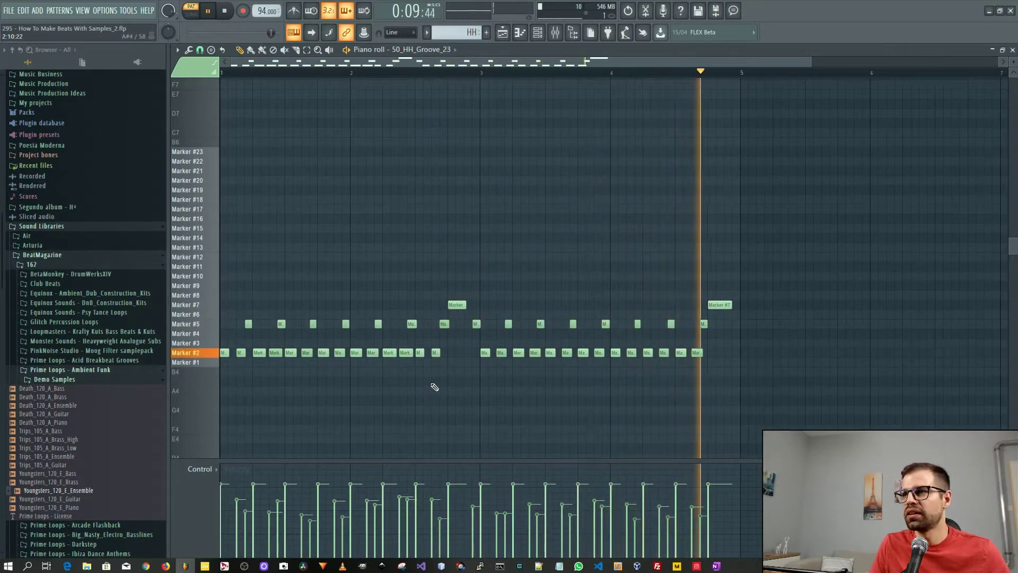
{"action": "scroll", "coordinate": [356, 370], "scroll_direction": "up", "scroll_amount": 1}
{"action": "scroll", "coordinate": [353, 365], "scroll_direction": "up", "scroll_amount": 3}
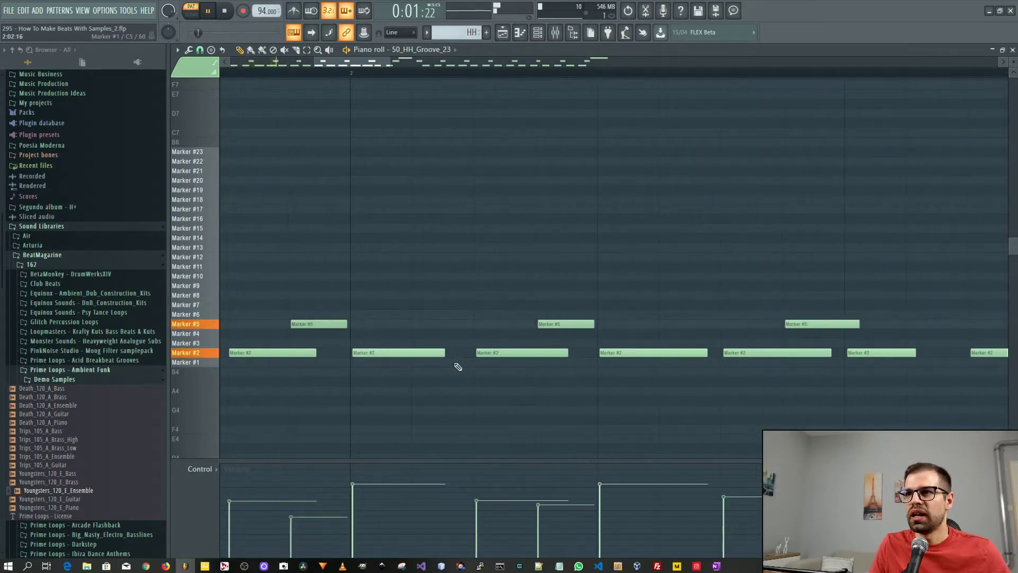
{"action": "scroll", "coordinate": [332, 334], "scroll_direction": "up", "scroll_amount": 1}
{"action": "left_click_drag", "start_coordinate": [556, 352], "coordinate": [348, 287]}
{"action": "left_click_drag", "start_coordinate": [748, 352], "coordinate": [541, 357]}
{"action": "left_click_drag", "start_coordinate": [609, 313], "coordinate": [388, 329]}
{"action": "left_click_drag", "start_coordinate": [583, 330], "coordinate": [297, 328]}
{"action": "left_click_drag", "start_coordinate": [657, 338], "coordinate": [581, 339]}
{"action": "left_click_drag", "start_coordinate": [868, 352], "coordinate": [466, 323]}
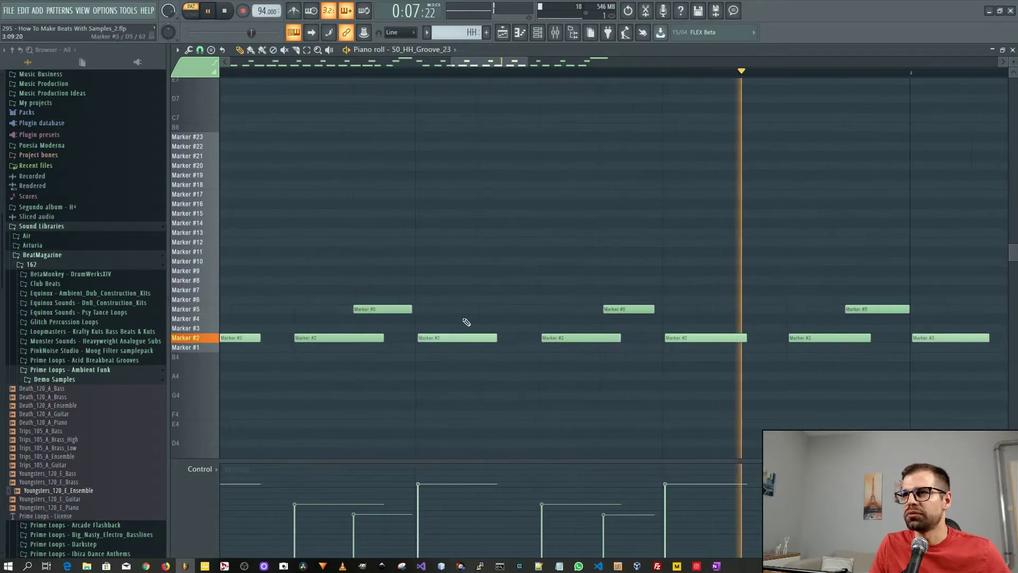
Review the whole hi-hat pattern during playback, then stop it and close the piano roll.
{"action": "scroll", "coordinate": [663, 355], "scroll_direction": "down", "scroll_amount": 4}
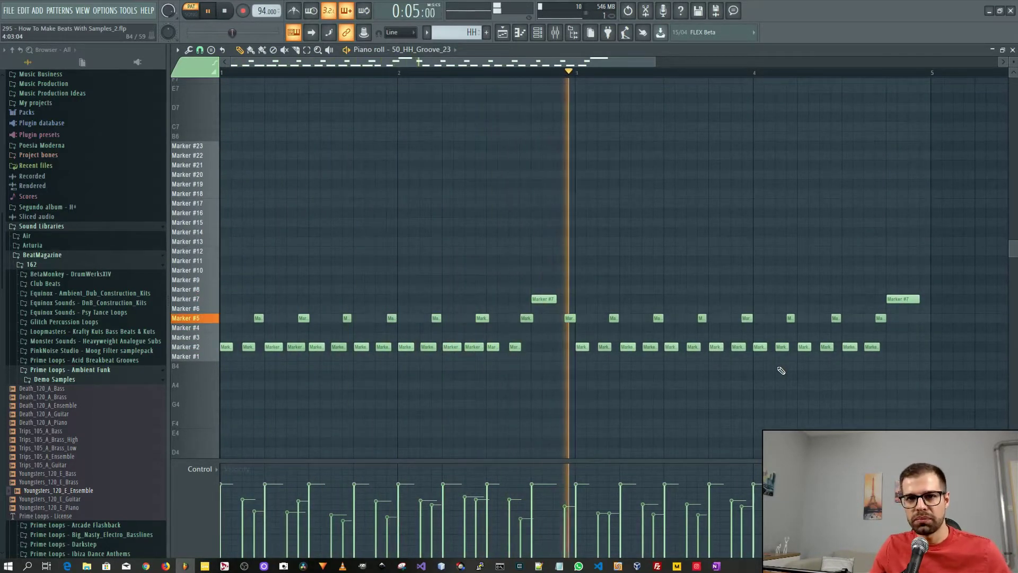
{"action": "key", "text": "space"}
{"action": "left_click", "coordinate": [1012, 49]}
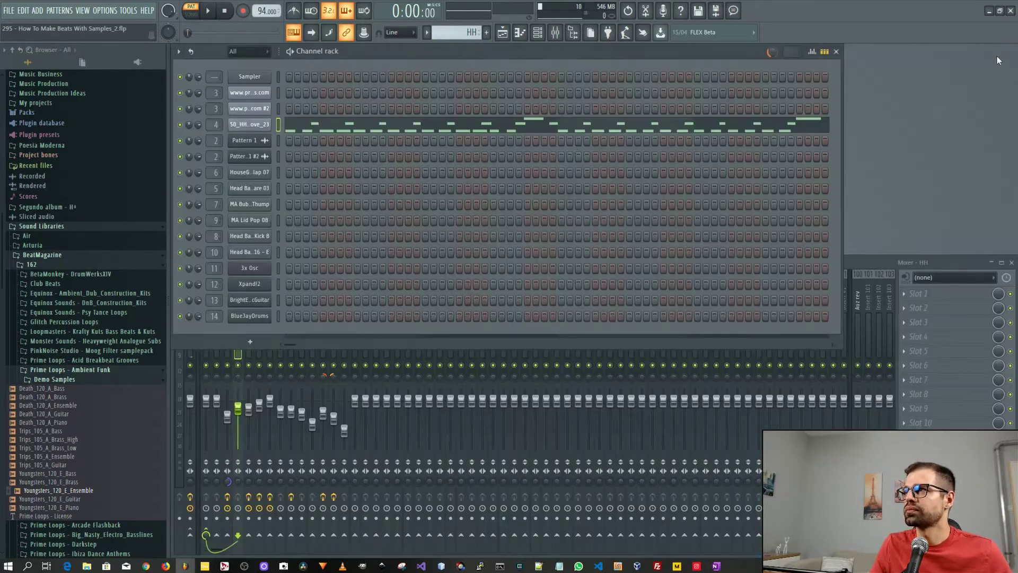
Switch to the Drums pattern and play a short part of it.
{"action": "left_click", "coordinate": [427, 33]}
{"action": "left_click", "coordinate": [445, 68]}
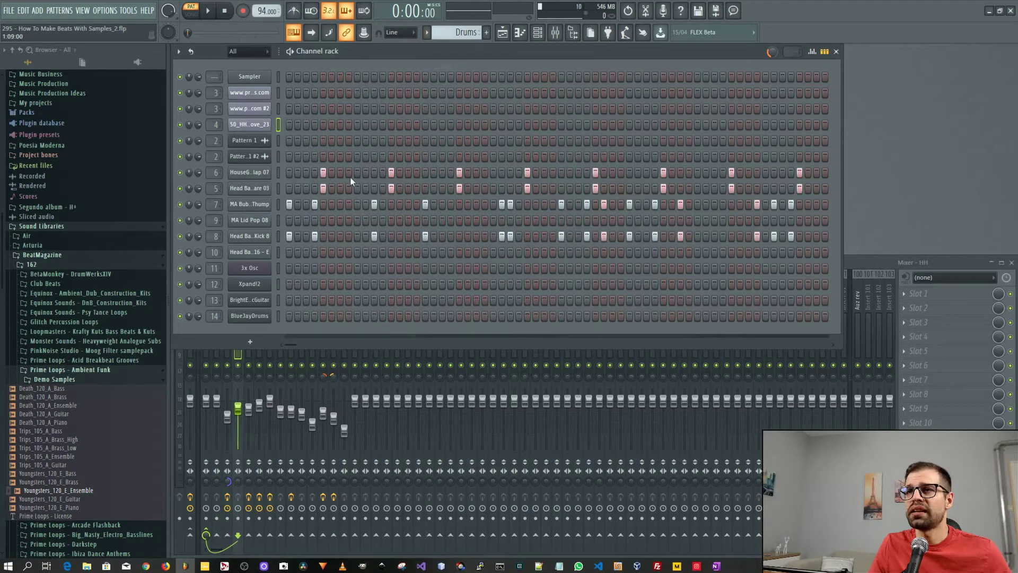
{"action": "key", "text": "space"}
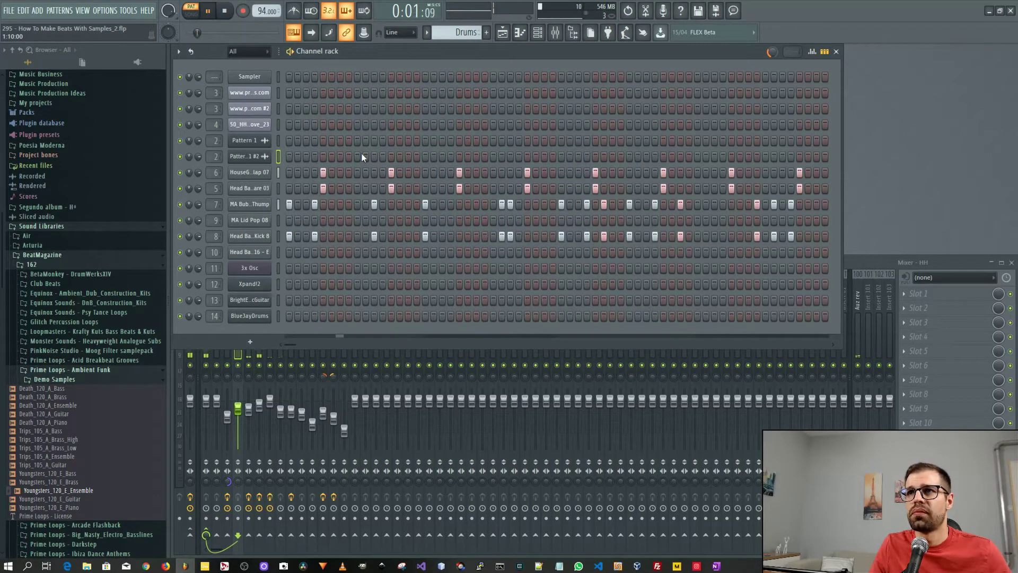
{"action": "key", "text": "space"}
Audition the HouseGen Clap 07 sample, show its source in the browser's Packs folder, and close the sample window.
{"action": "left_click", "coordinate": [254, 174]}
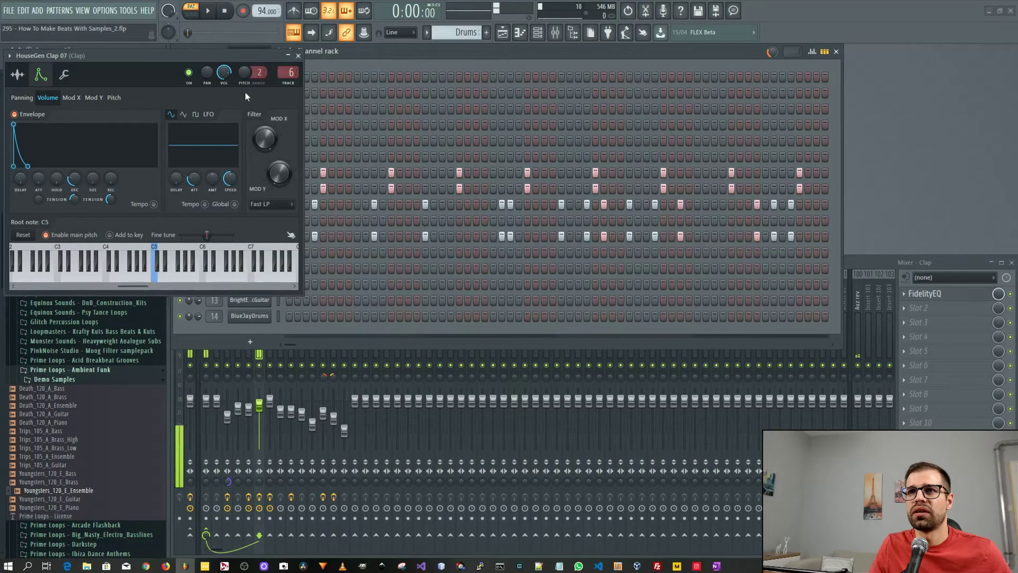
{"action": "left_click", "coordinate": [17, 78]}
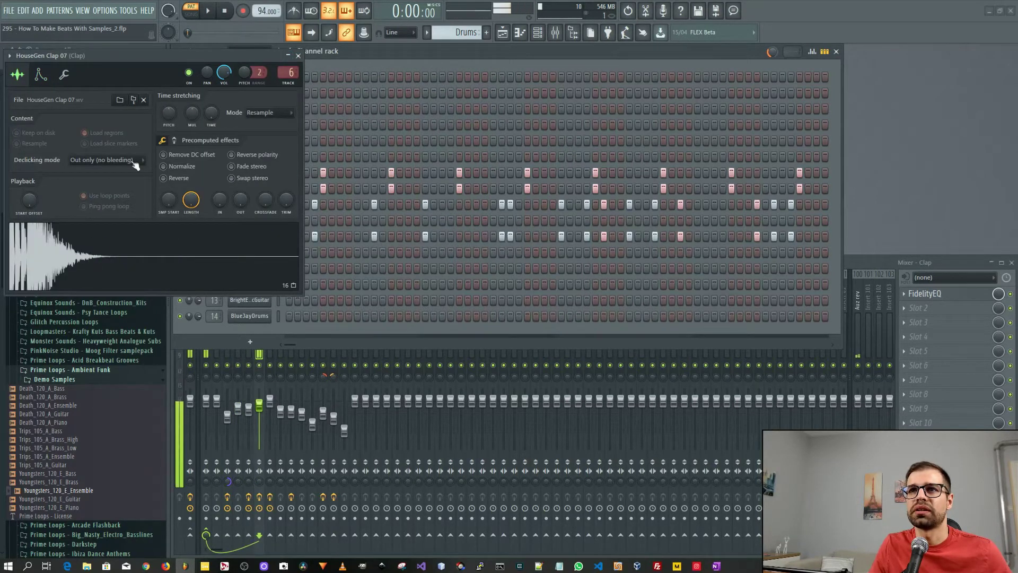
{"action": "left_click_drag", "start_coordinate": [136, 53], "coordinate": [291, 130]}
{"action": "left_click", "coordinate": [46, 257]}
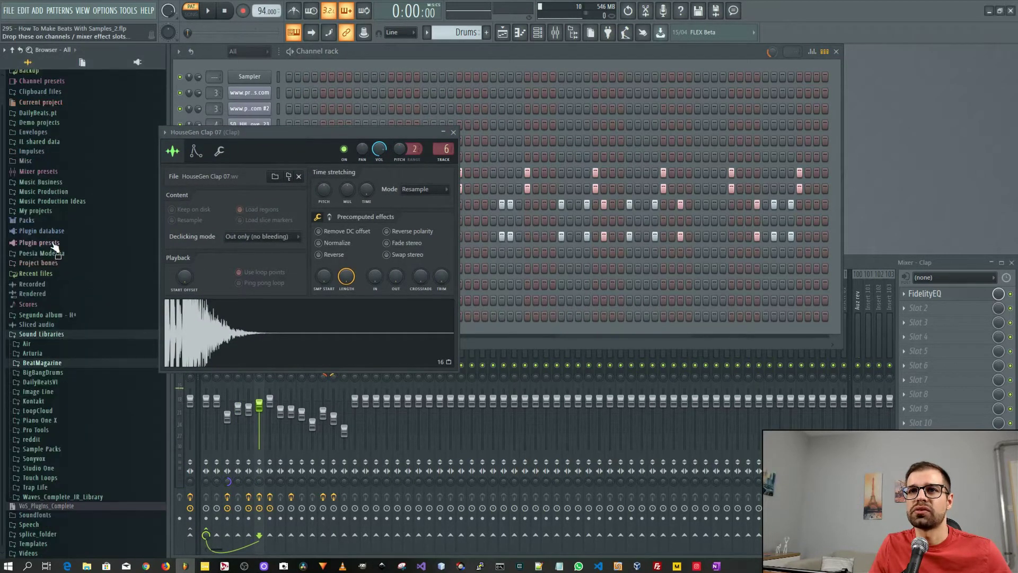
{"action": "left_click", "coordinate": [37, 221]}
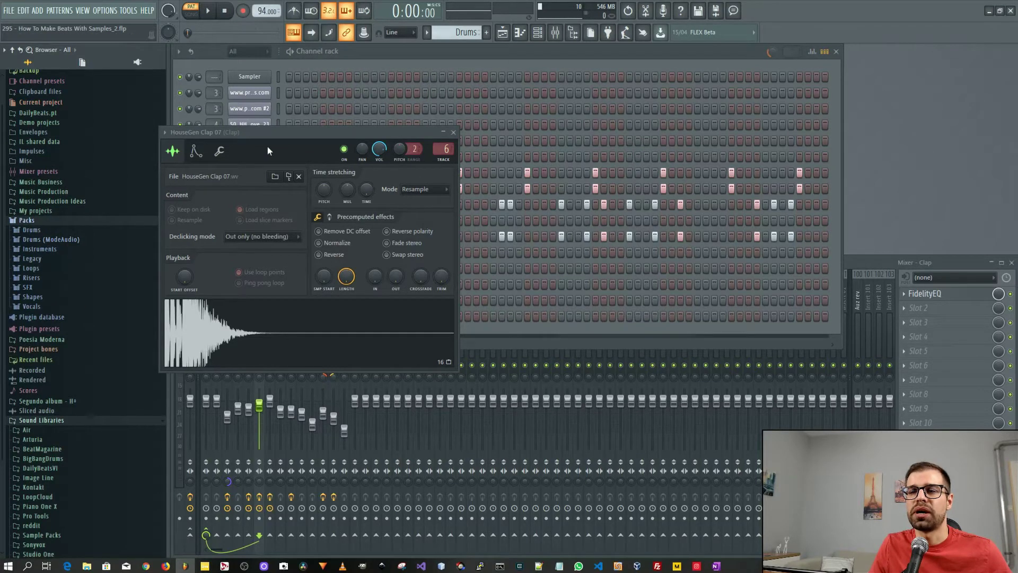
{"action": "left_click_drag", "start_coordinate": [291, 133], "coordinate": [436, 138]}
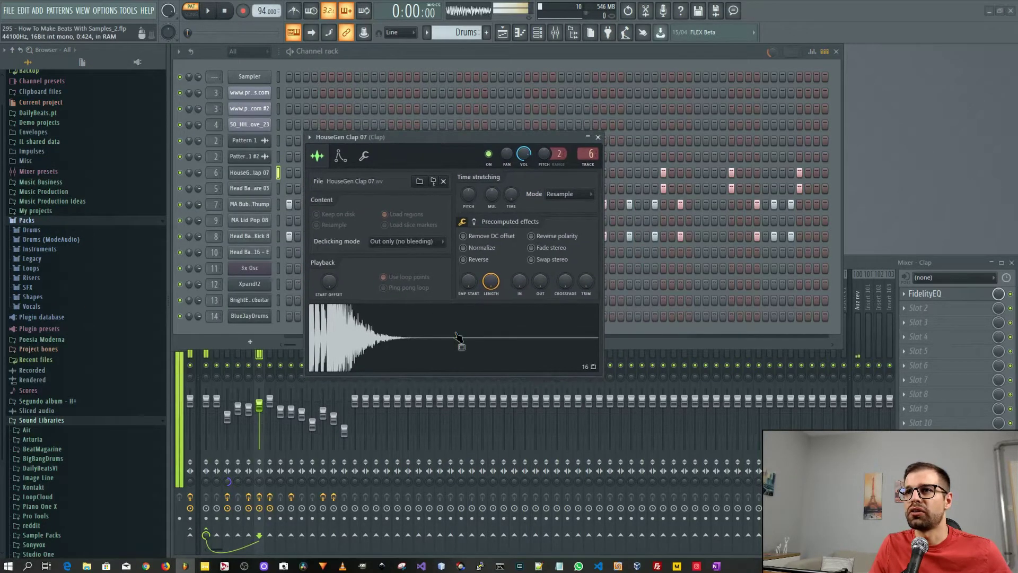
{"action": "left_click", "coordinate": [597, 138]}
Audition the Head Bangin Trap Drums - Snare 03 sample and close its window.
{"action": "left_click", "coordinate": [249, 188]}
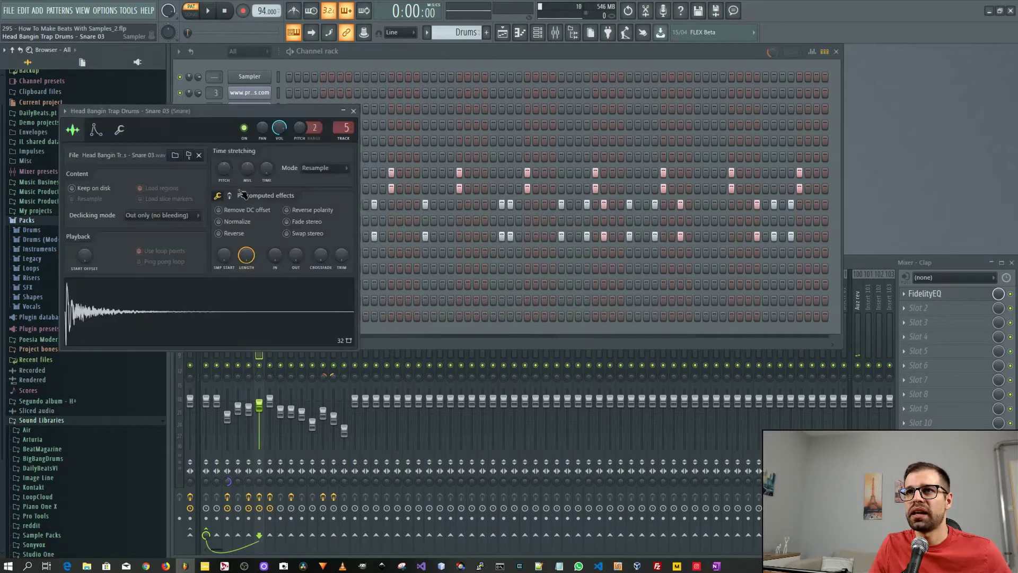
{"action": "left_click_drag", "start_coordinate": [194, 112], "coordinate": [384, 139]}
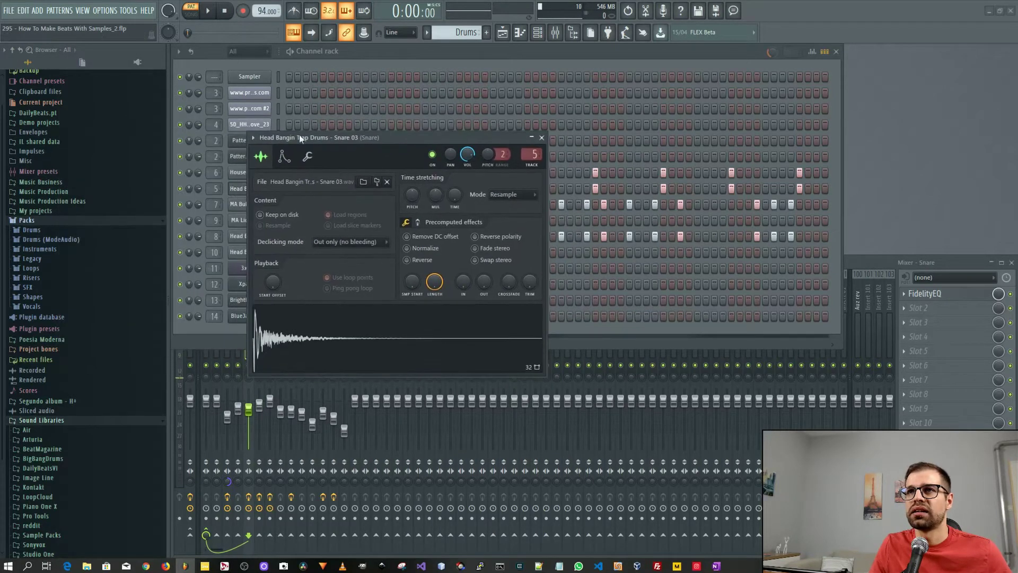
{"action": "left_click", "coordinate": [319, 372]}
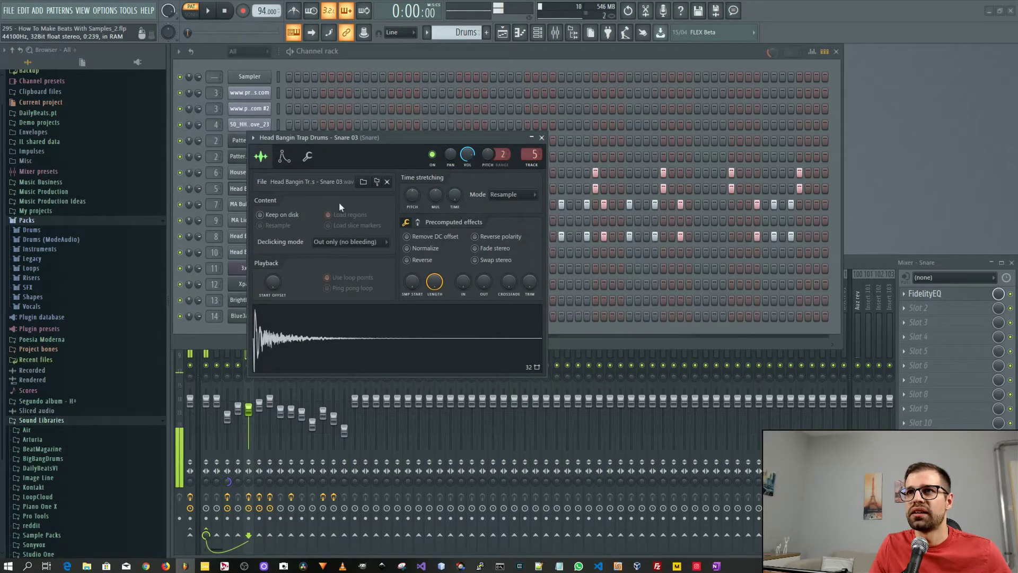
{"action": "left_click", "coordinate": [541, 138]}
Review FidelityEQ on the Snare mixer track, play the Drums pattern while toggling the snare channel's mute, and close the EQ.
{"action": "left_click", "coordinate": [925, 294]}
{"action": "left_click_drag", "start_coordinate": [264, 79], "coordinate": [670, 224]}
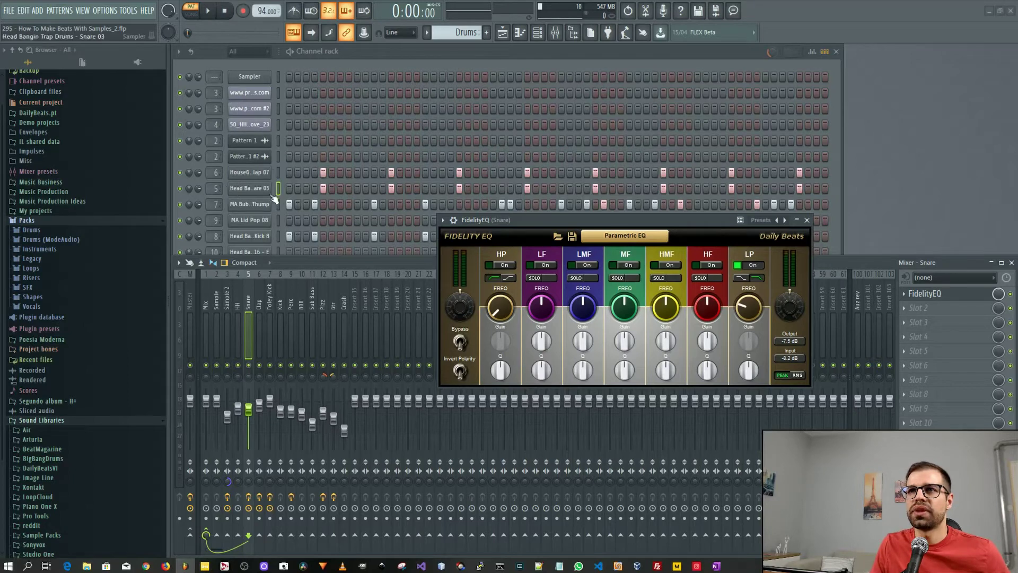
{"action": "key", "text": "space"}
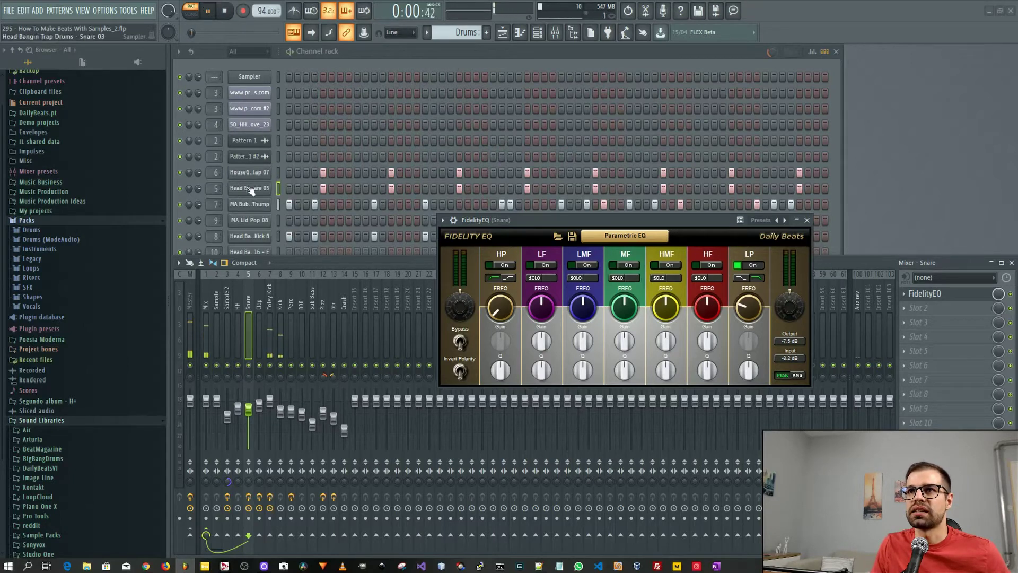
{"action": "left_click", "coordinate": [180, 189]}
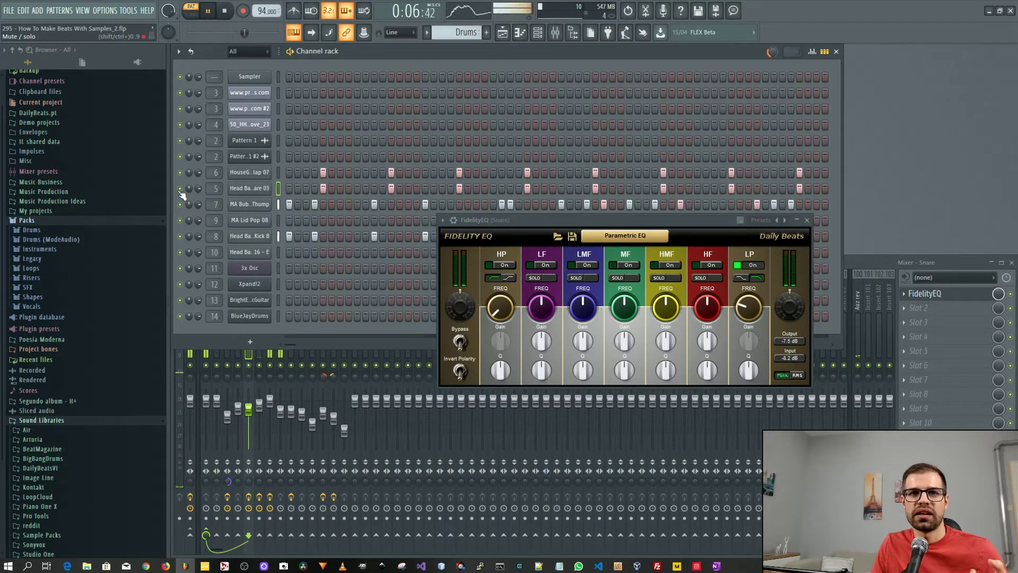
{"action": "key", "text": "space"}
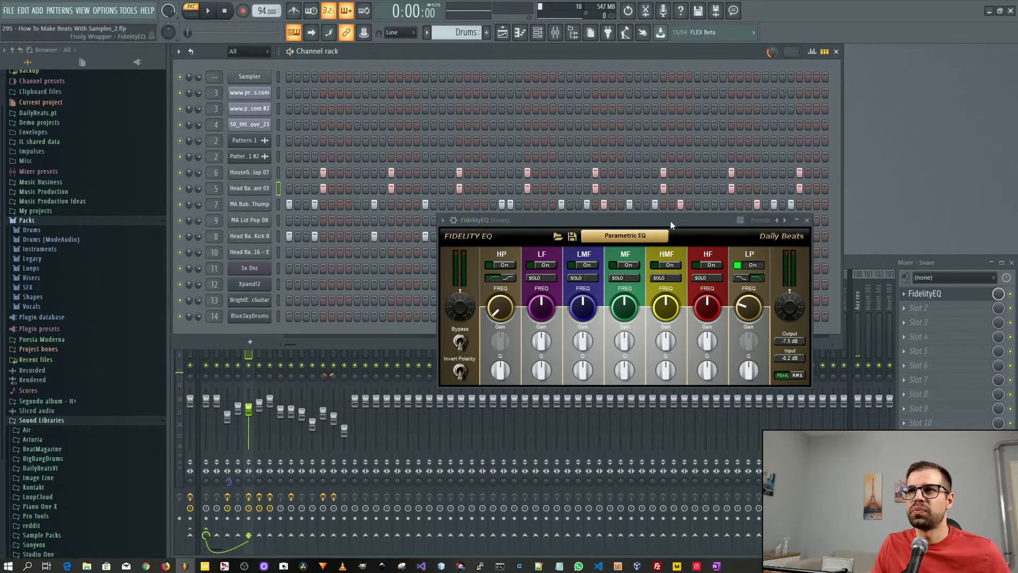
{"action": "left_click", "coordinate": [807, 220]}
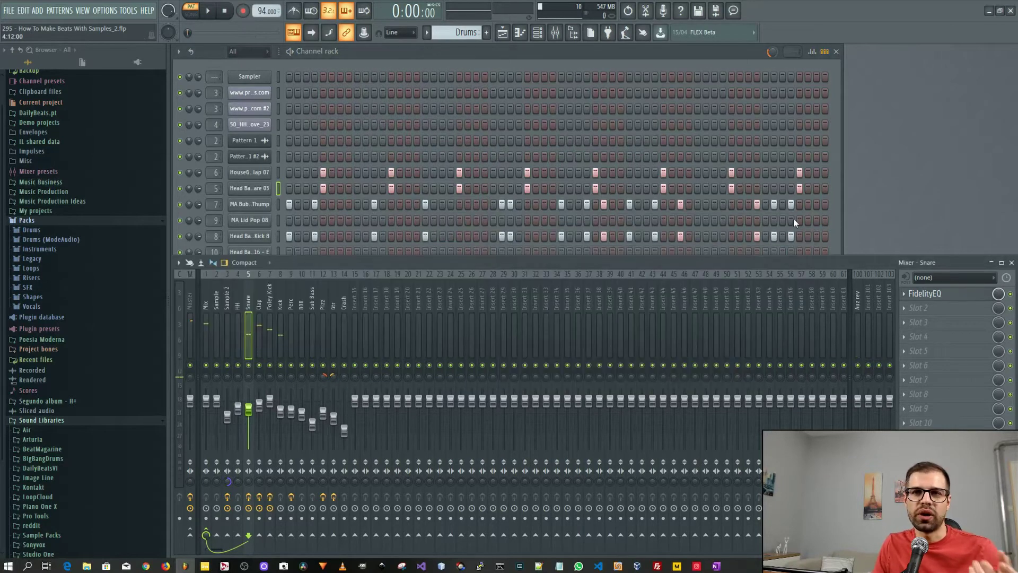
Audition the Head Bangin Trap Drums - Kick 8 sample and close its window.
{"action": "left_click", "coordinate": [435, 49]}
{"action": "left_click", "coordinate": [257, 237]}
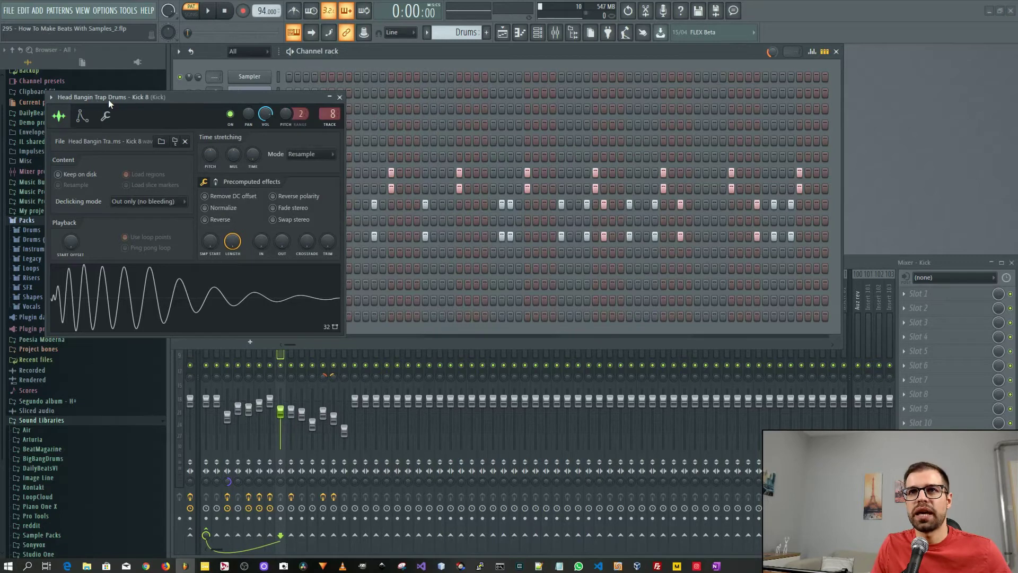
{"action": "left_click", "coordinate": [199, 303]}
{"action": "left_click", "coordinate": [199, 303]}
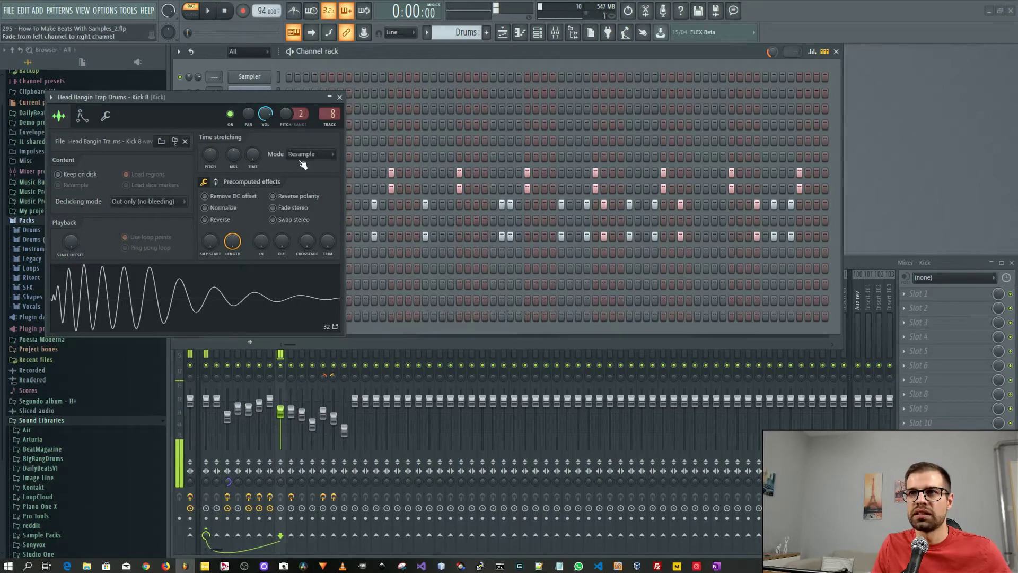
{"action": "left_click", "coordinate": [339, 97]}
Inspect the MA BubbleWrap Thump foley kick sample and look through the Drums (ModeAudio) pack in the browser.
{"action": "left_click", "coordinate": [257, 206]}
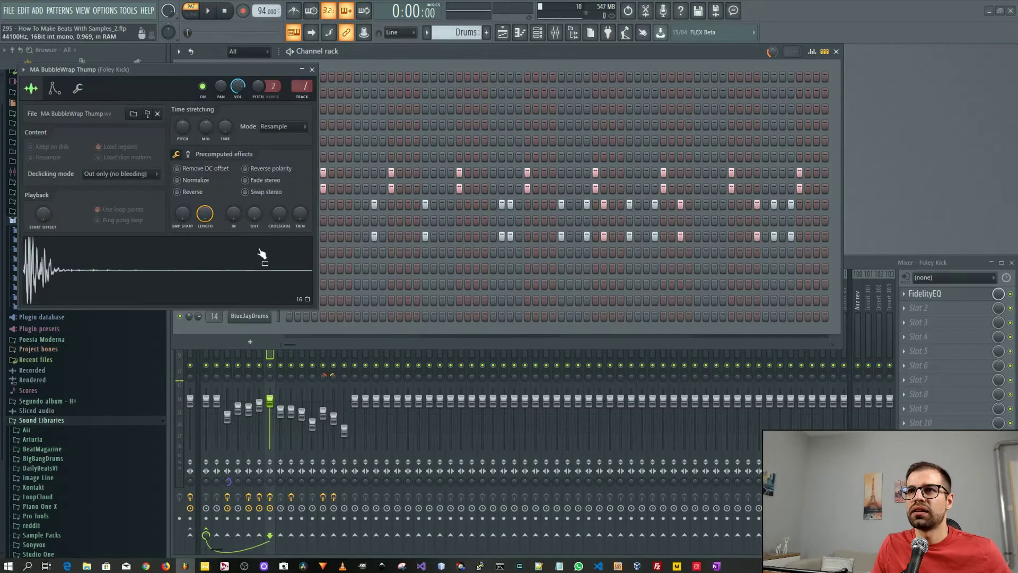
{"action": "left_click_drag", "start_coordinate": [150, 75], "coordinate": [334, 126]}
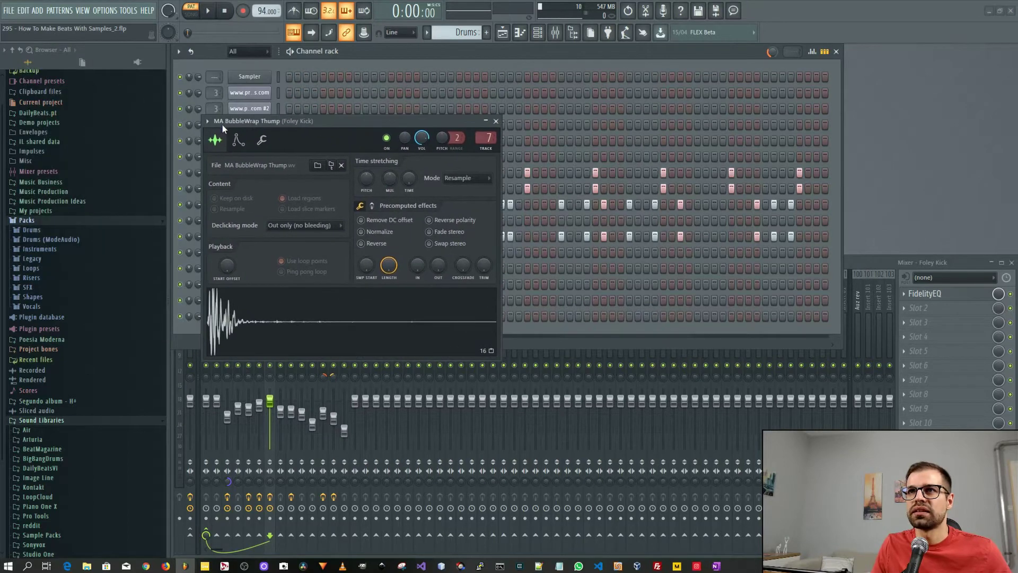
{"action": "left_click", "coordinate": [80, 240]}
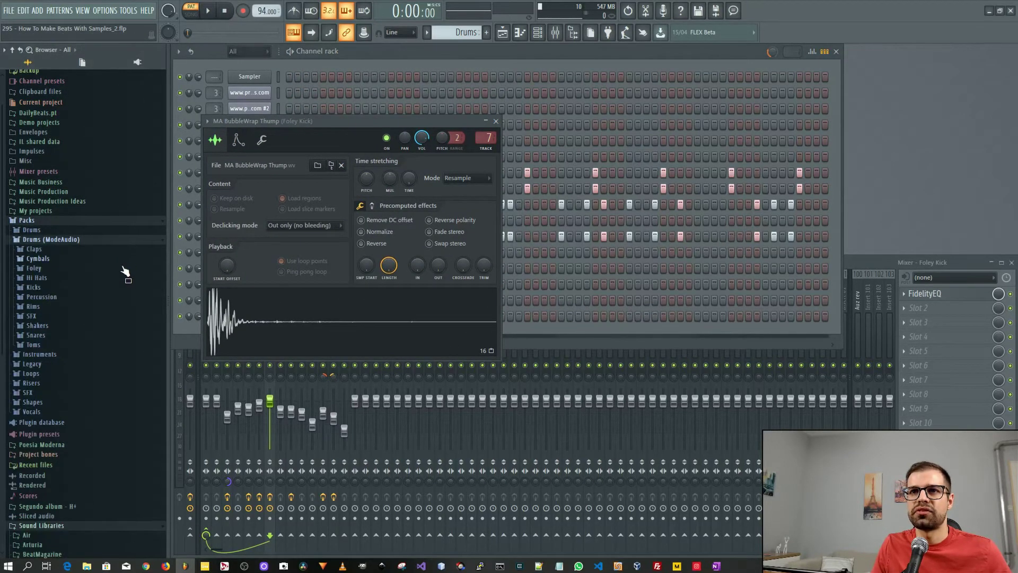
{"action": "left_click", "coordinate": [64, 242]}
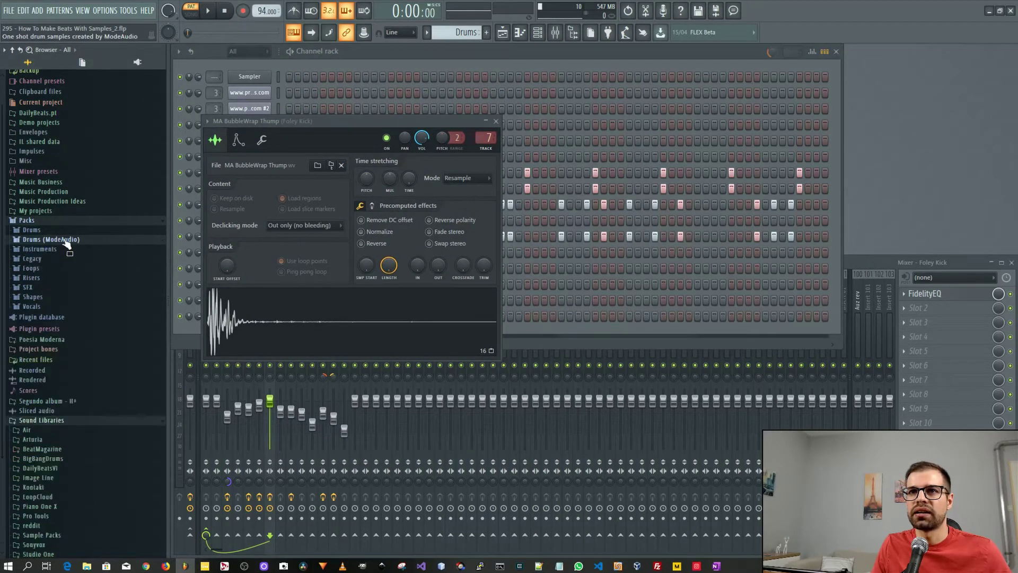
Audition the MA BubbleWrap Thump sample several times from its waveform.
{"action": "left_click", "coordinate": [281, 326]}
{"action": "left_click", "coordinate": [281, 326]}
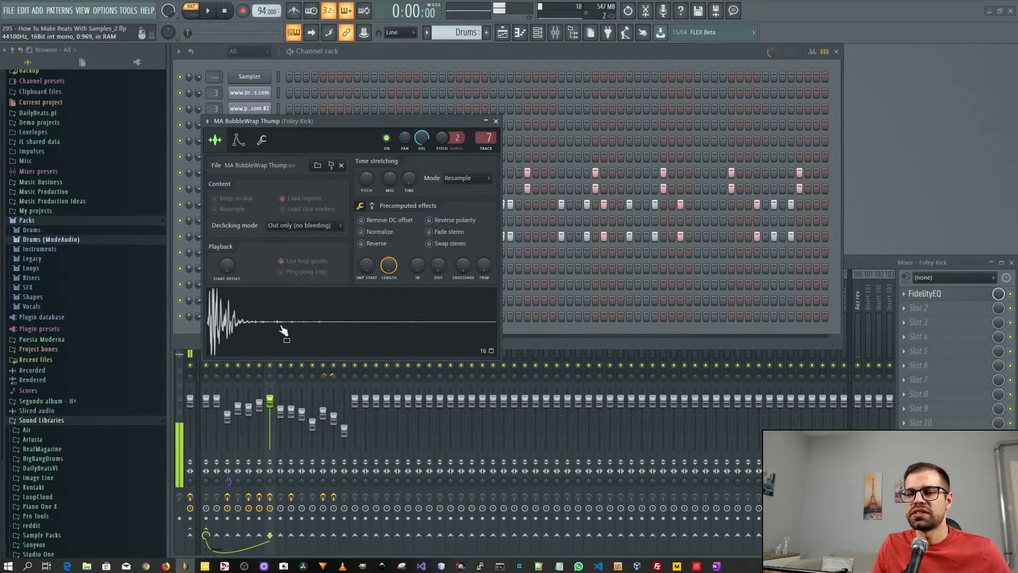
{"action": "left_click", "coordinate": [282, 326]}
{"action": "left_click", "coordinate": [284, 327]}
{"action": "left_click", "coordinate": [284, 327]}
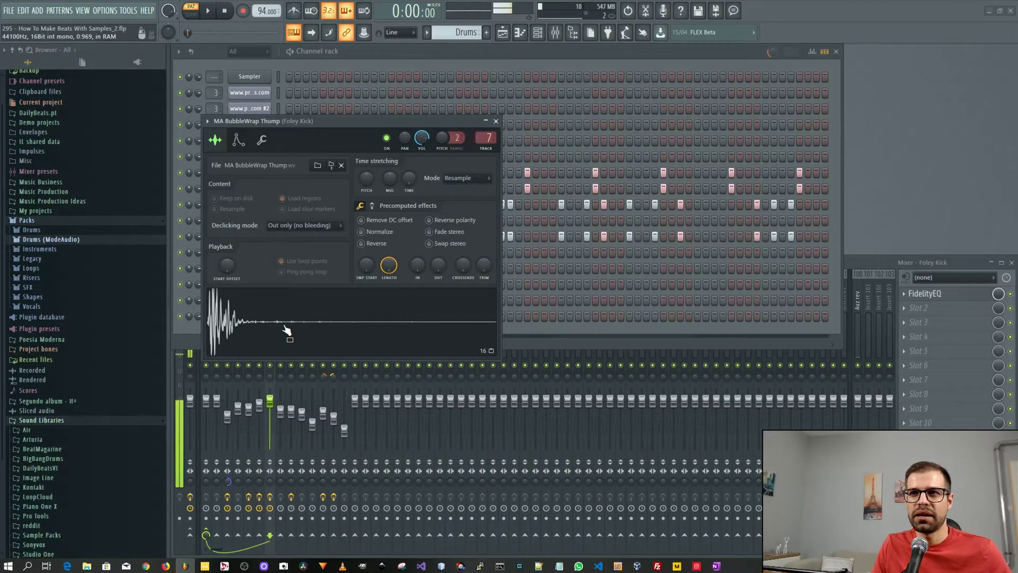
{"action": "left_click", "coordinate": [286, 328]}
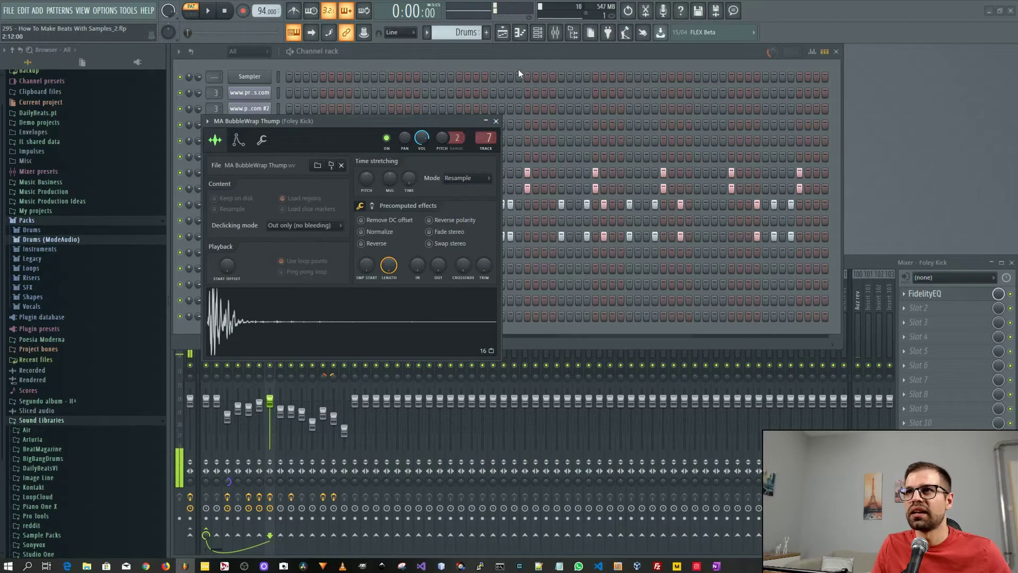
Close the foley kick's sample window, play the Drums pattern, and stop playback.
{"action": "left_click", "coordinate": [496, 121]}
{"action": "key", "text": "space"}
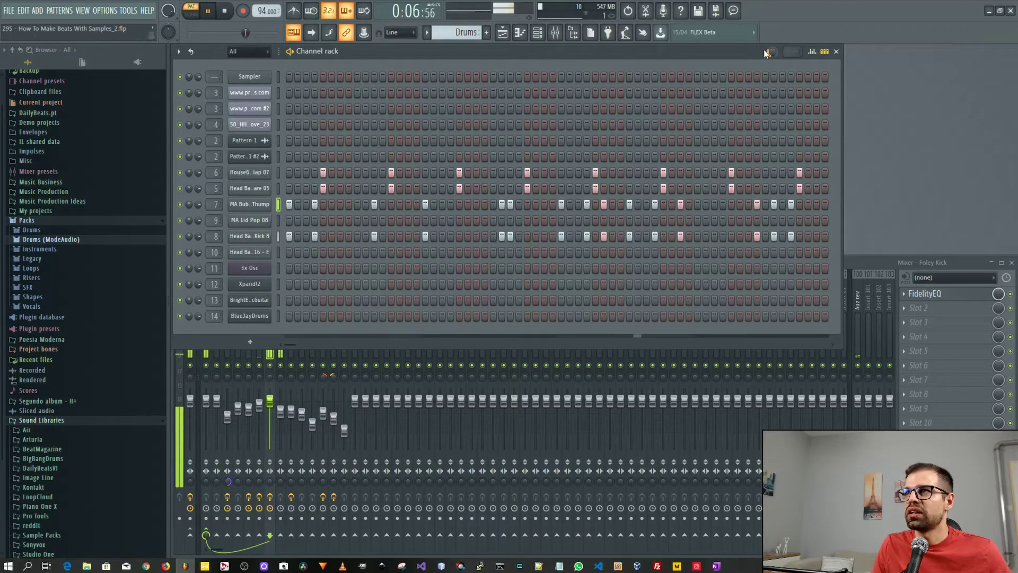
{"action": "key", "text": "space"}
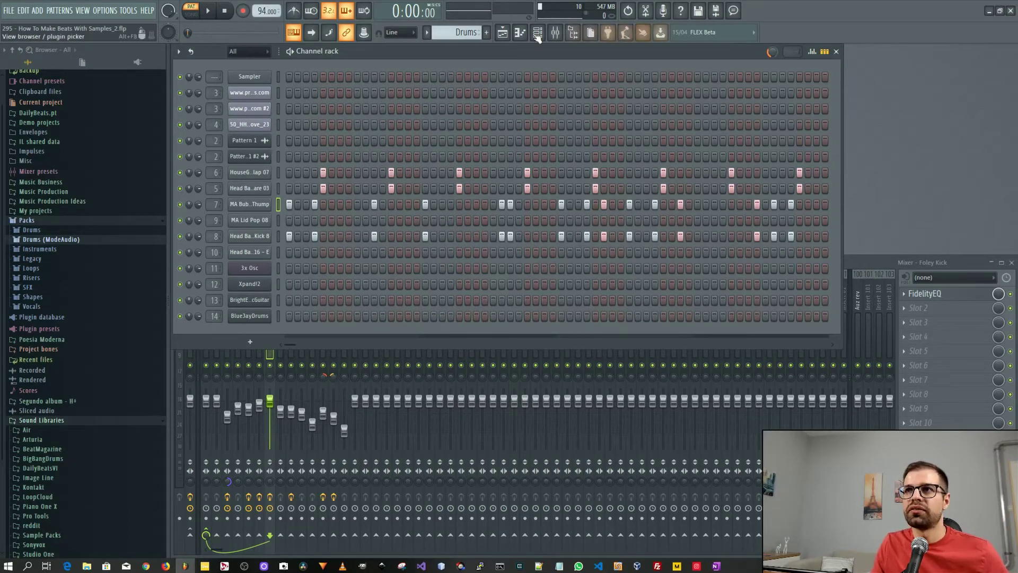
Switch to the PErc pattern and play its MA Lid Pop 08 percussion steps.
{"action": "left_click", "coordinate": [428, 33]}
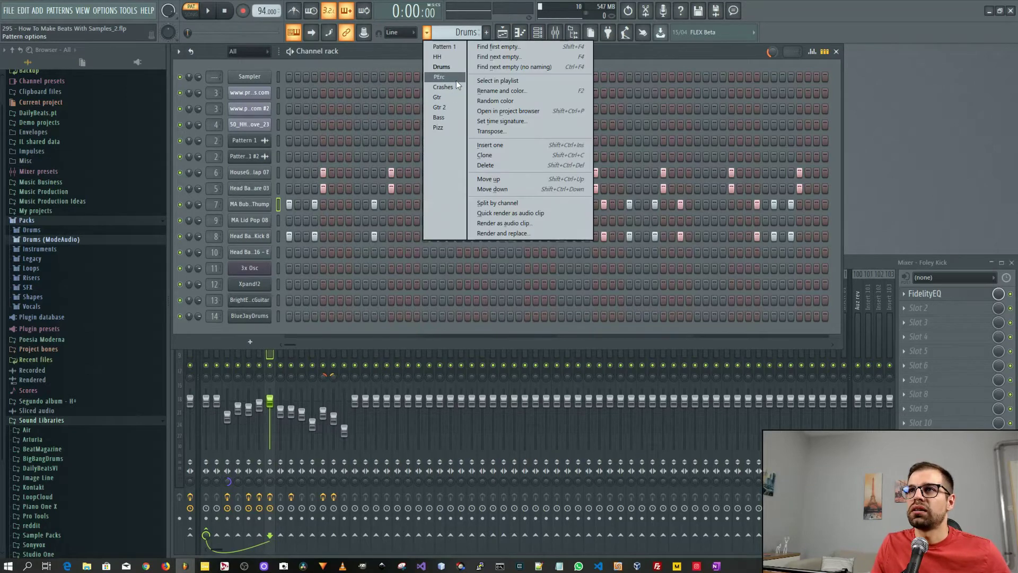
{"action": "left_click", "coordinate": [440, 77]}
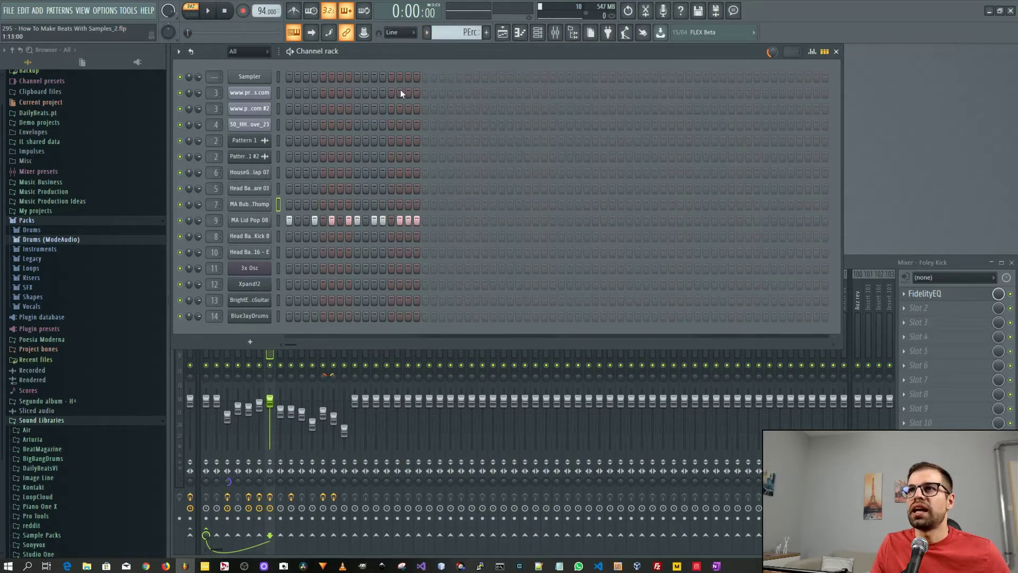
{"action": "key", "text": "space"}
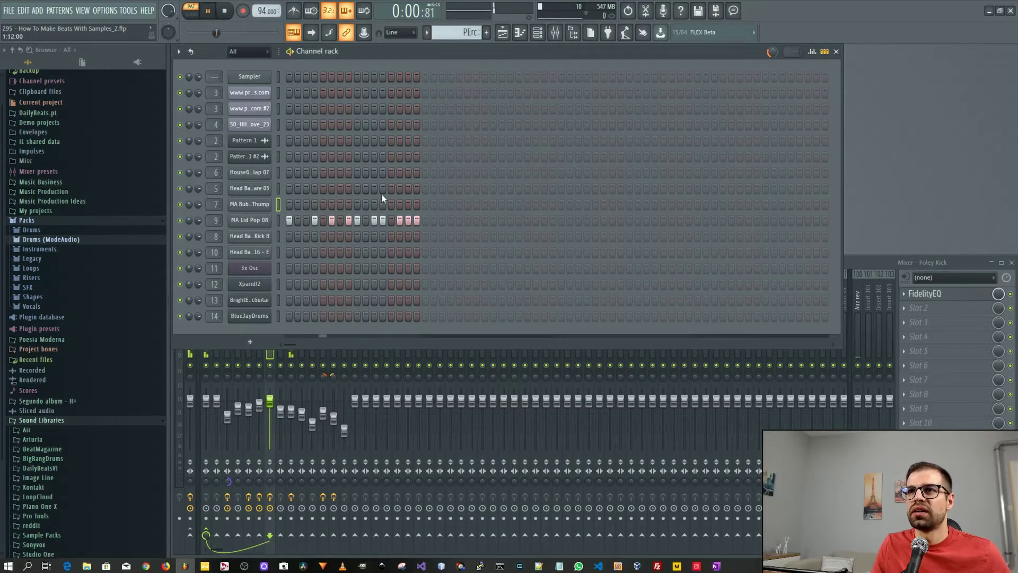
Stop playback and open the Perc mixer track's Fruity Reeverb 2 and Fruity Delay 3 effects for inspection.
{"action": "key", "text": "space"}
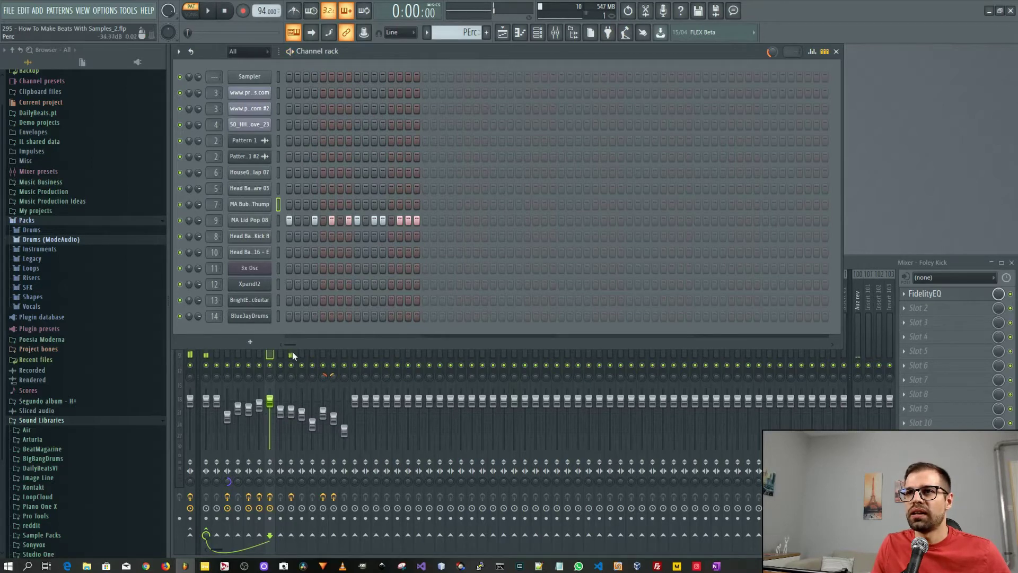
{"action": "left_click", "coordinate": [291, 352]}
{"action": "left_click", "coordinate": [937, 295]}
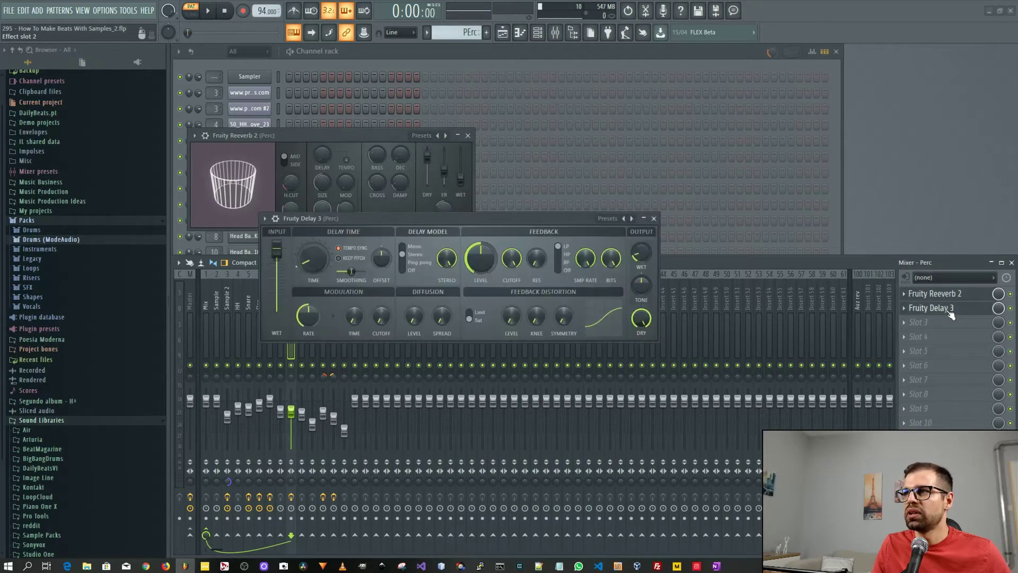
{"action": "left_click", "coordinate": [934, 308]}
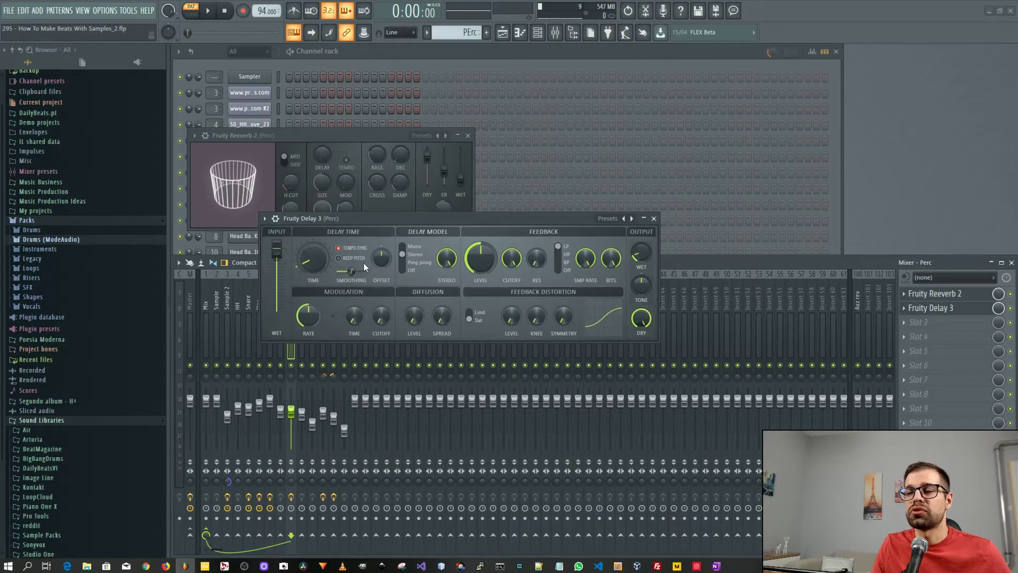
Audition the PErc pattern with Fruity Delay 3 on and bypassed, then re-enable the delay.
{"action": "key", "text": "space"}
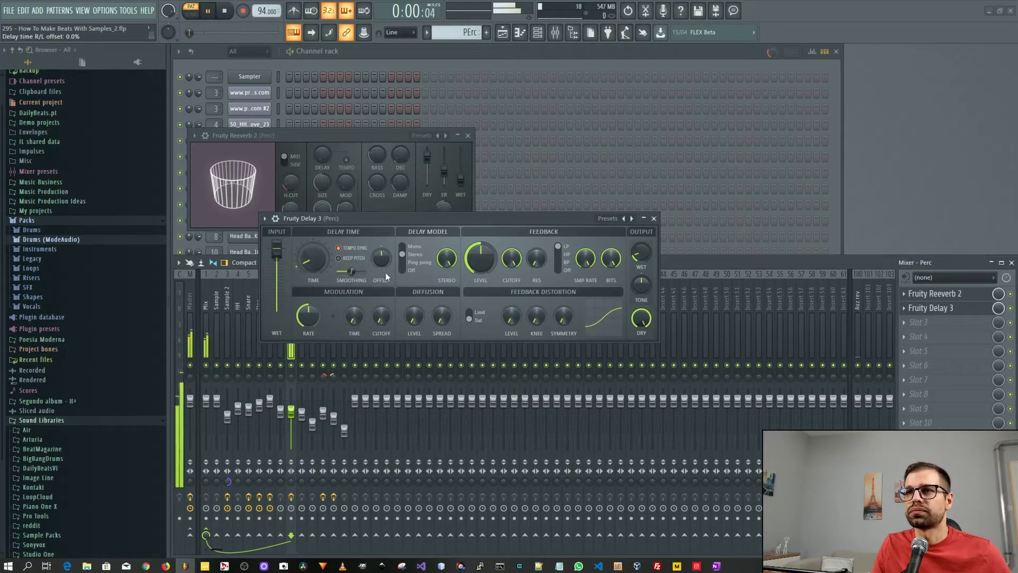
{"action": "key", "text": "space"}
{"action": "left_click", "coordinate": [1011, 308]}
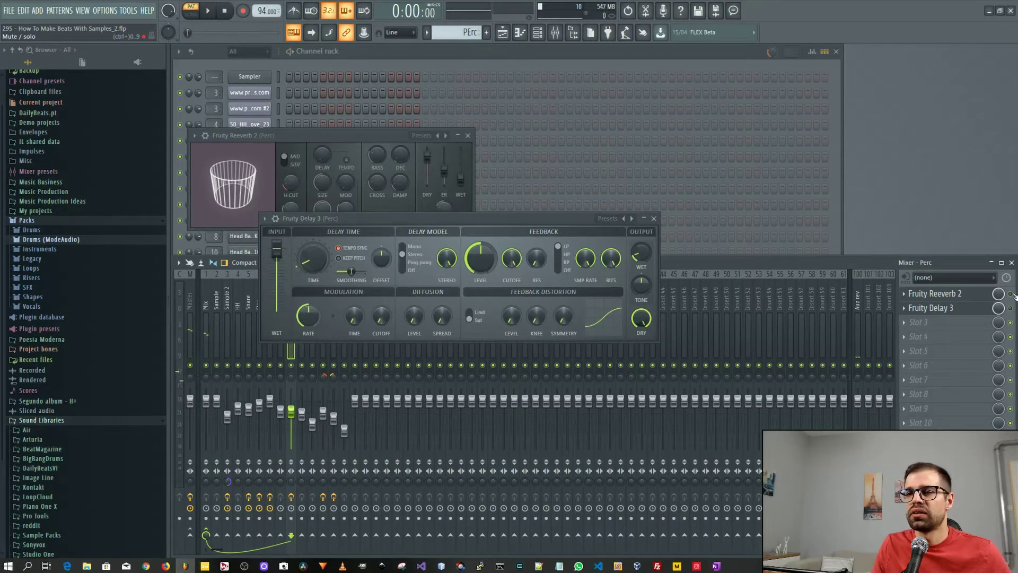
{"action": "key", "text": "space"}
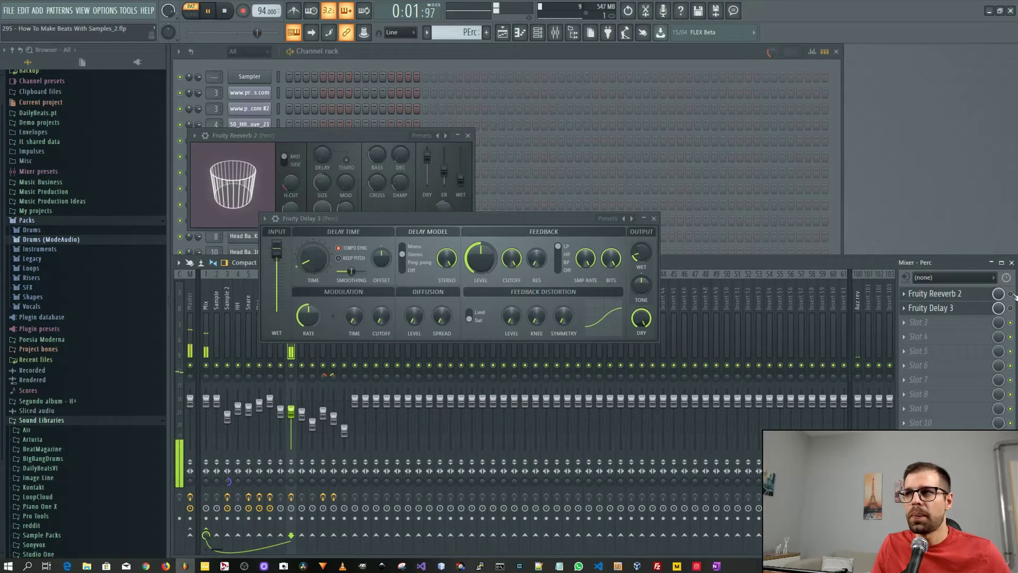
{"action": "key", "text": "space"}
{"action": "left_click", "coordinate": [1011, 309]}
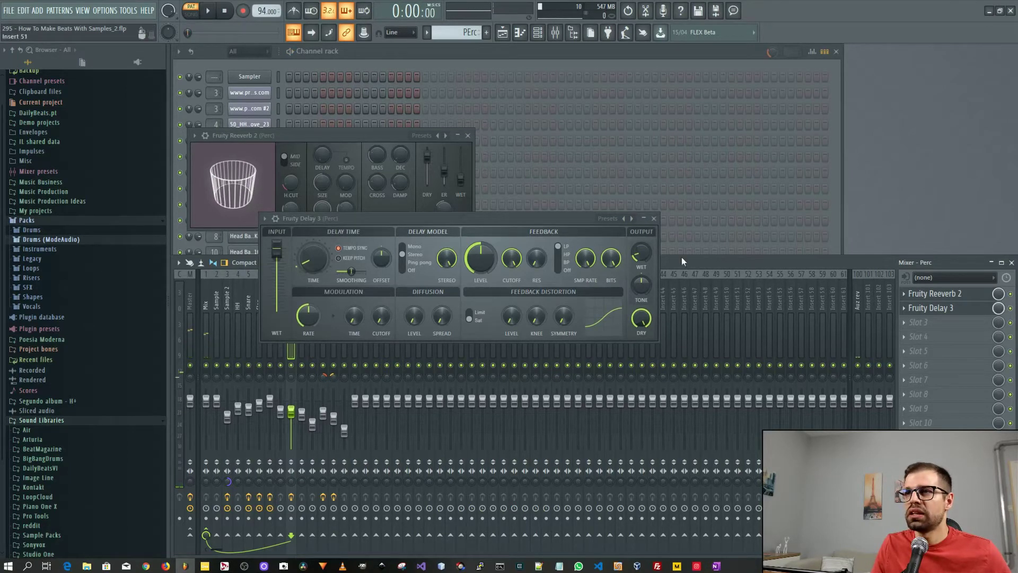
Close both percussion effect windows, play the PErc pattern, and stop playback.
{"action": "left_click", "coordinate": [654, 219]}
{"action": "left_click", "coordinate": [468, 135]}
{"action": "key", "text": "space"}
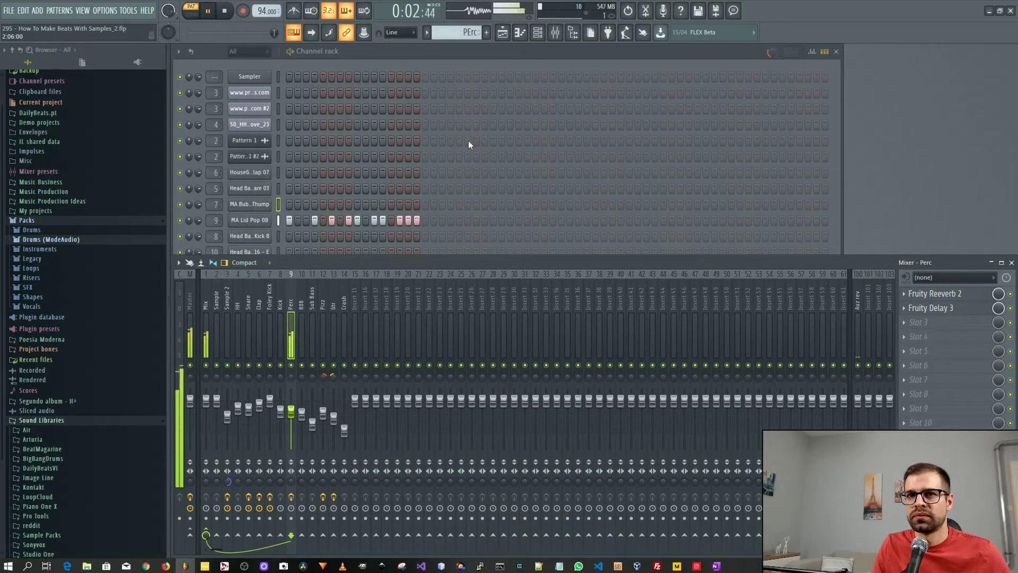
{"action": "key", "text": "space"}
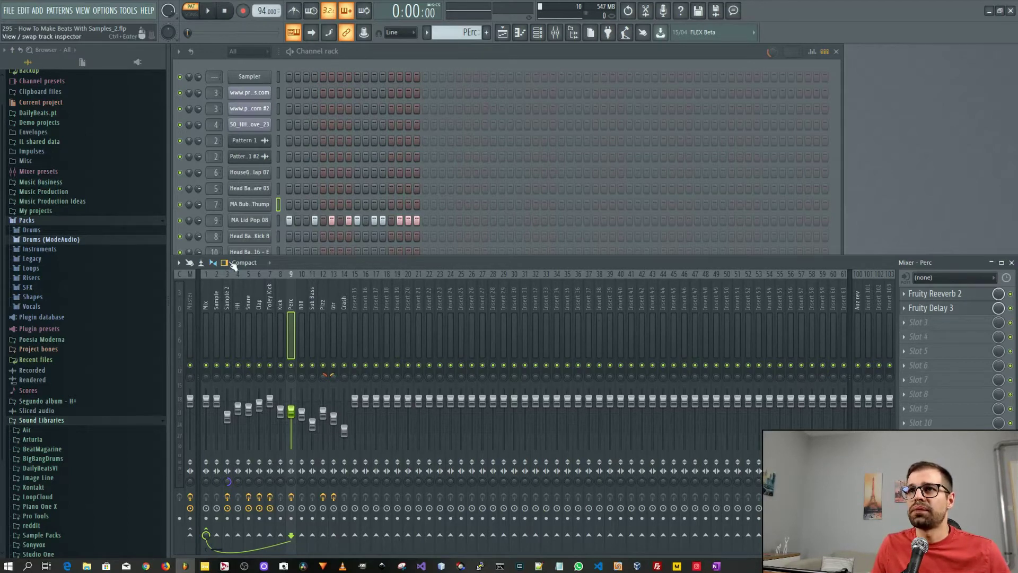
Inspect and audition the MA Lid Pop 08 sample, expand the Drums (ModeAudio) pack folders, and close the sample window.
{"action": "left_click", "coordinate": [252, 220]}
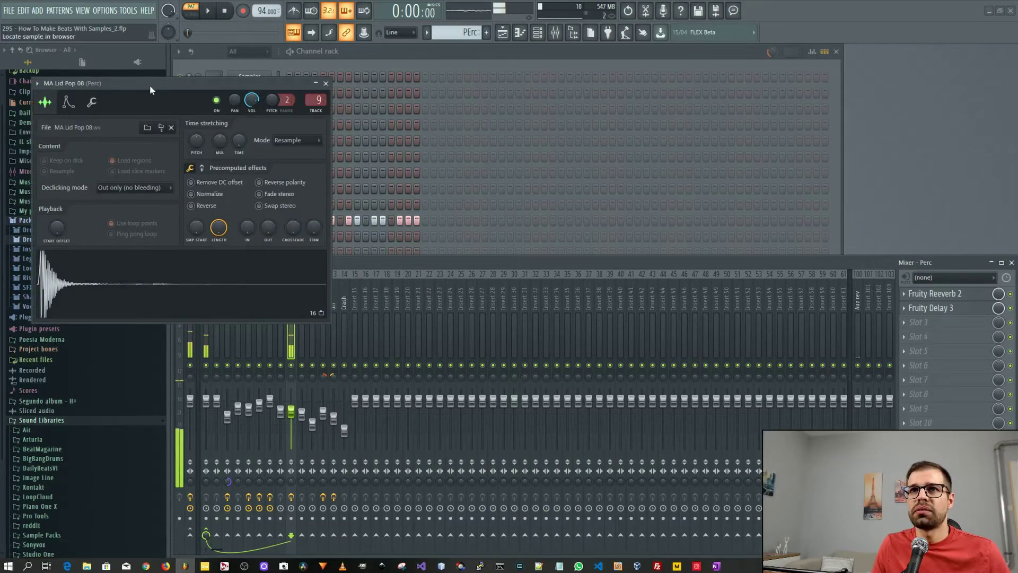
{"action": "left_click_drag", "start_coordinate": [107, 85], "coordinate": [329, 90]}
{"action": "left_click", "coordinate": [50, 239]}
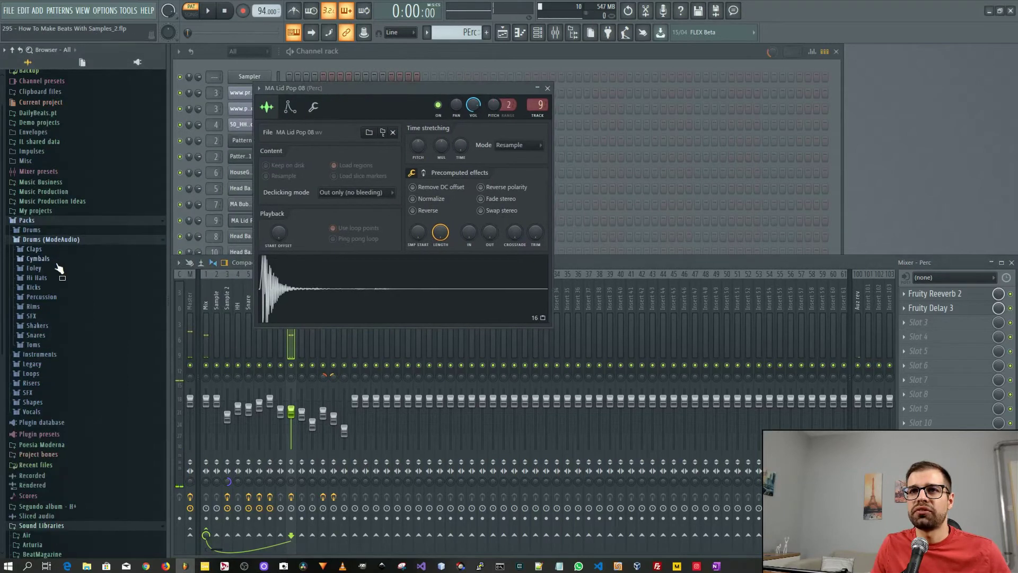
{"action": "left_click", "coordinate": [378, 306]}
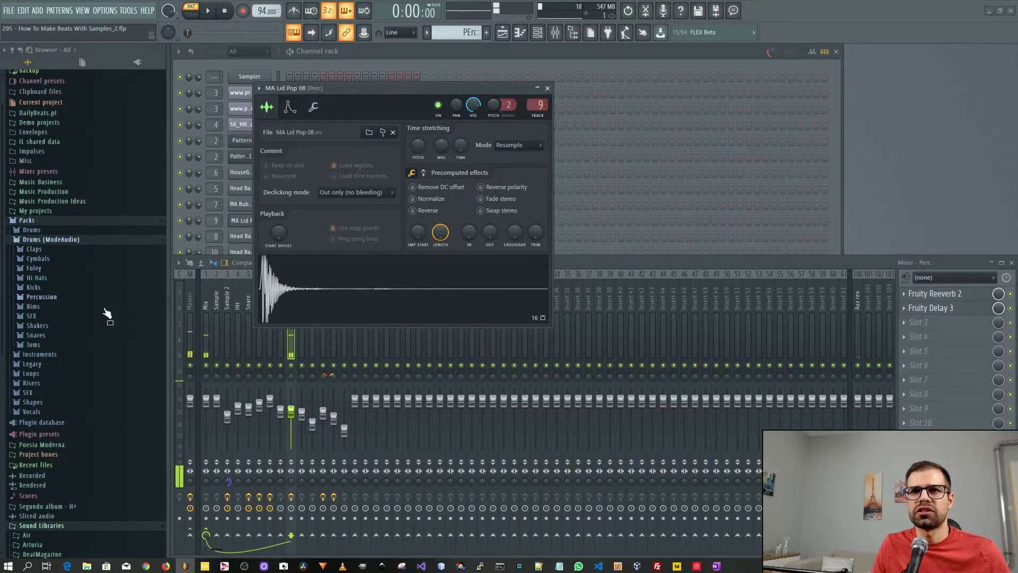
{"action": "left_click", "coordinate": [548, 88]}
{"action": "left_click", "coordinate": [480, 52]}
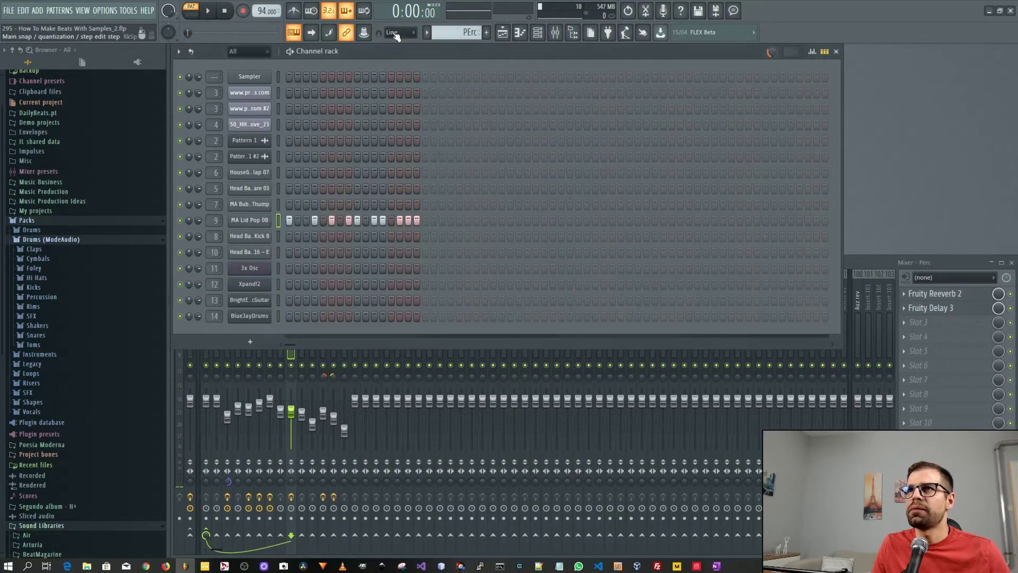
Switch to the Crashes pattern and inspect the BlueJayDrums instrument, closing its window when finished.
{"action": "left_click", "coordinate": [427, 33]}
{"action": "left_click", "coordinate": [443, 87]}
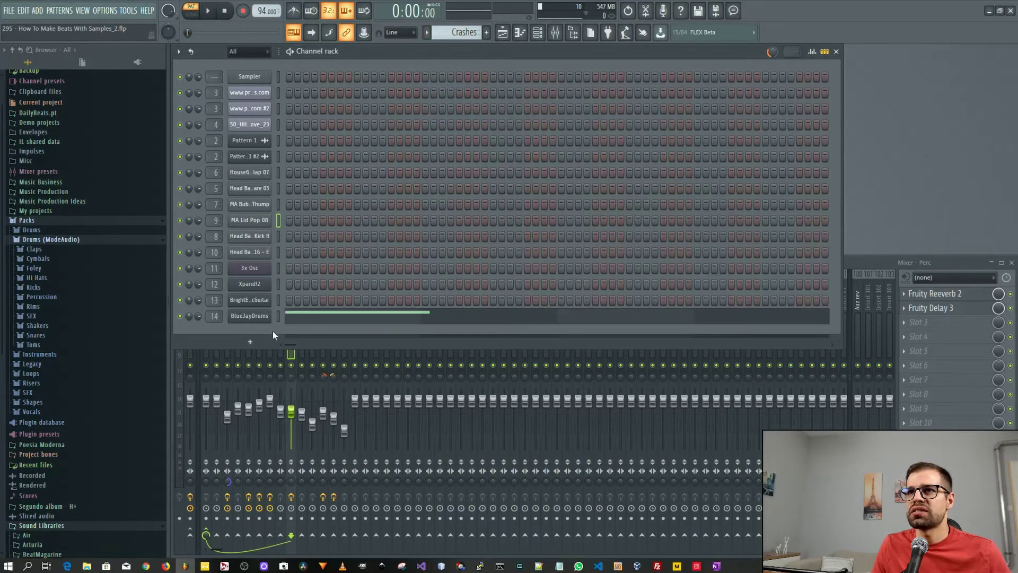
{"action": "left_click", "coordinate": [253, 316]}
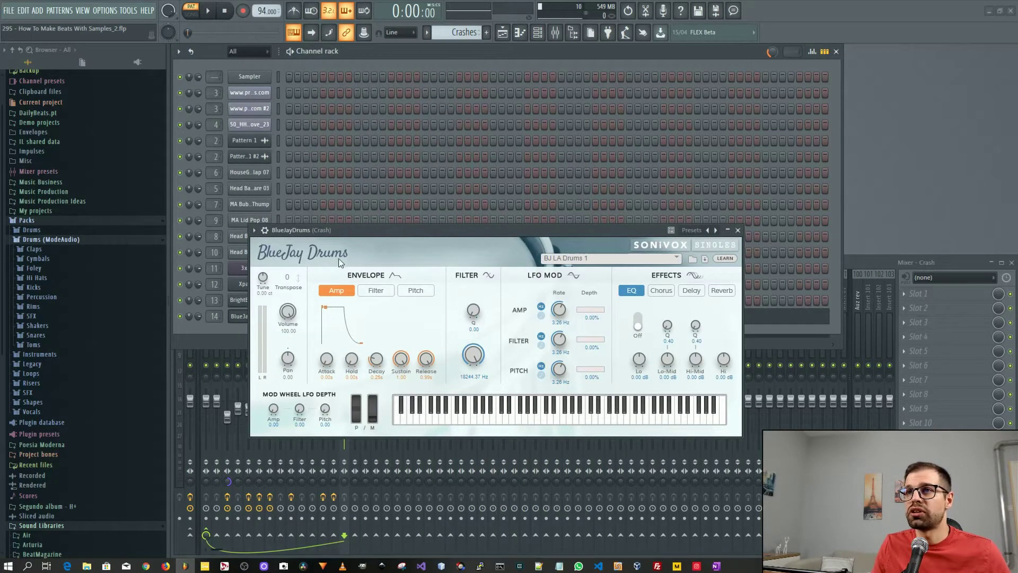
{"action": "left_click", "coordinate": [738, 230]}
Examine the Crashes notes in the BlueJayDrums piano roll, playing the opening E4 crash and checking the short note before bar 9.
{"action": "left_click", "coordinate": [419, 317]}
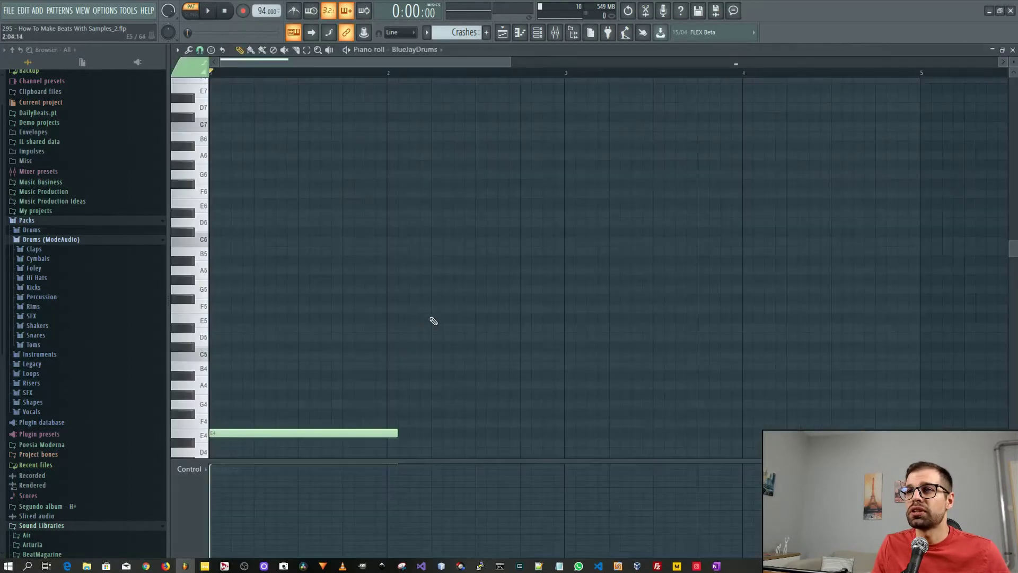
{"action": "key", "text": "space"}
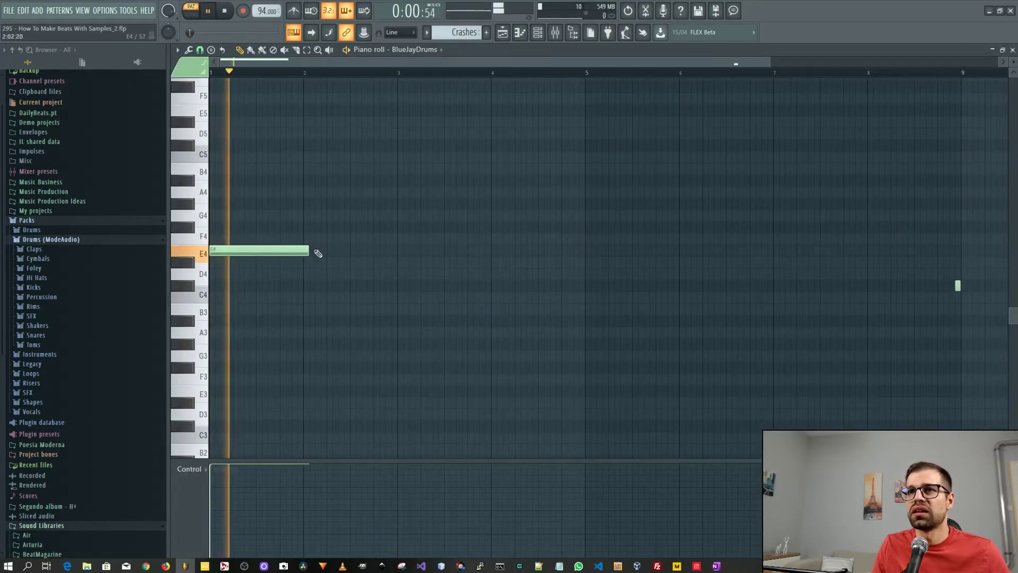
{"action": "key", "text": "space"}
{"action": "left_click", "coordinate": [921, 74]}
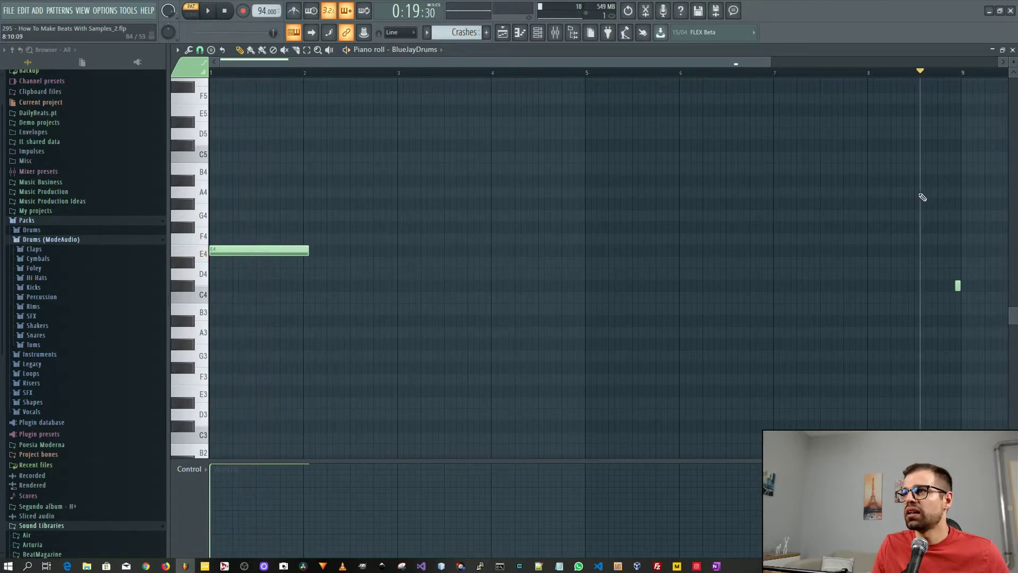
{"action": "left_click", "coordinate": [208, 298]}
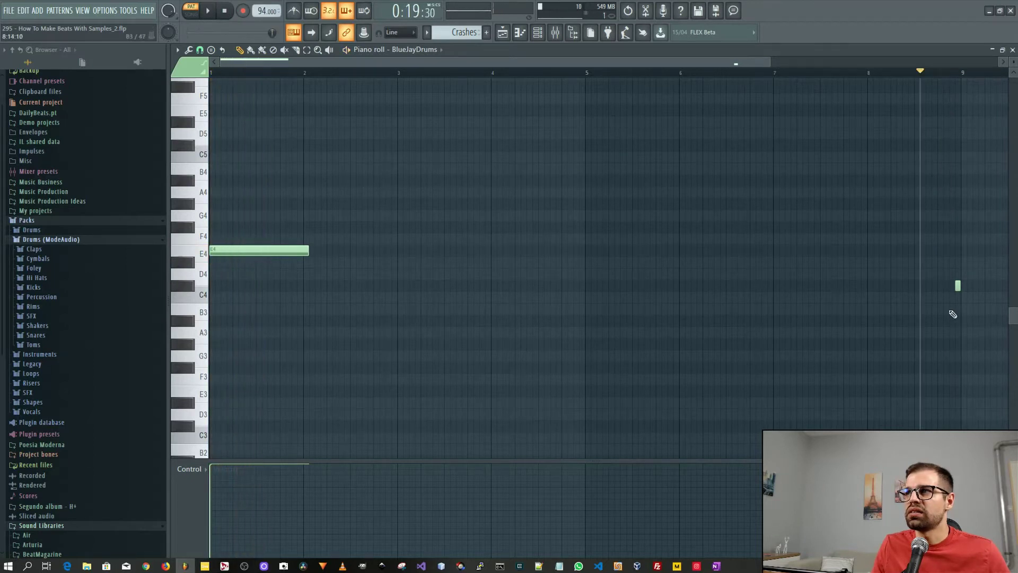
{"action": "scroll", "coordinate": [953, 312], "scroll_direction": "up", "scroll_amount": 2}
{"action": "scroll", "coordinate": [371, 339], "scroll_direction": "down", "scroll_amount": 6}
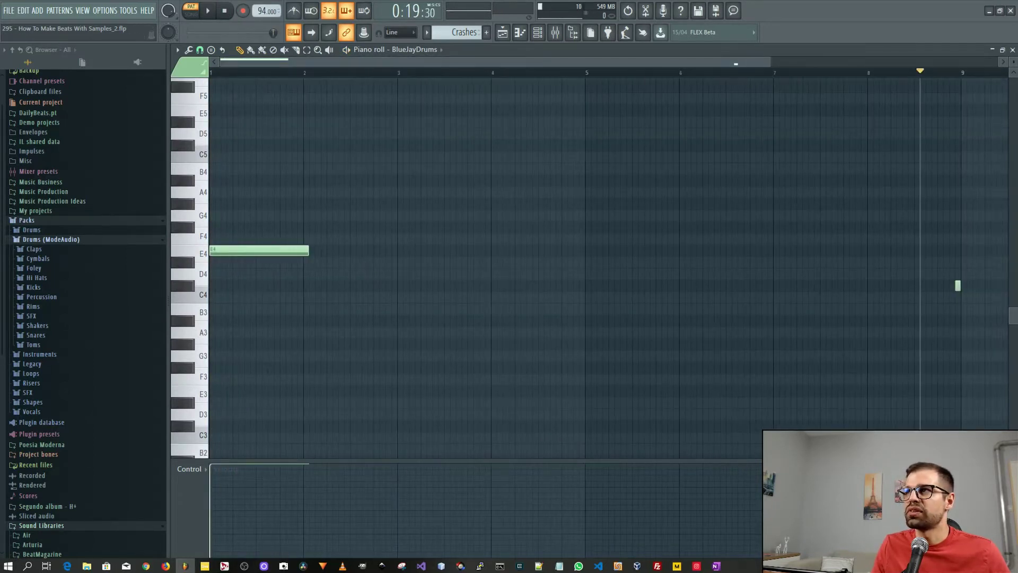
{"action": "left_click", "coordinate": [1013, 49]}
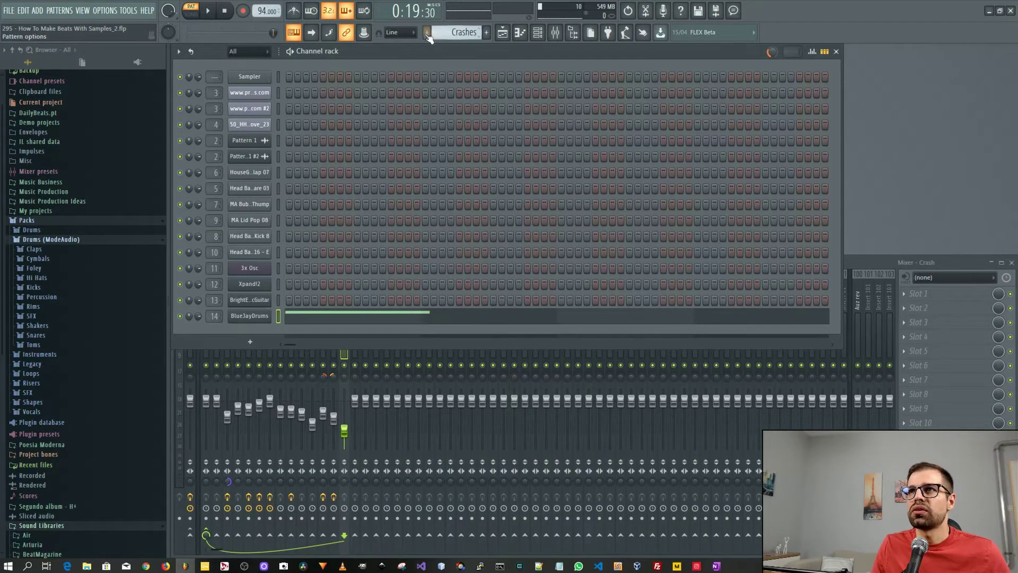
Switch to the Gtr pattern and examine the BrightElectricGuitar notes in the piano roll.
{"action": "left_click", "coordinate": [456, 38]}
{"action": "left_click", "coordinate": [451, 98]}
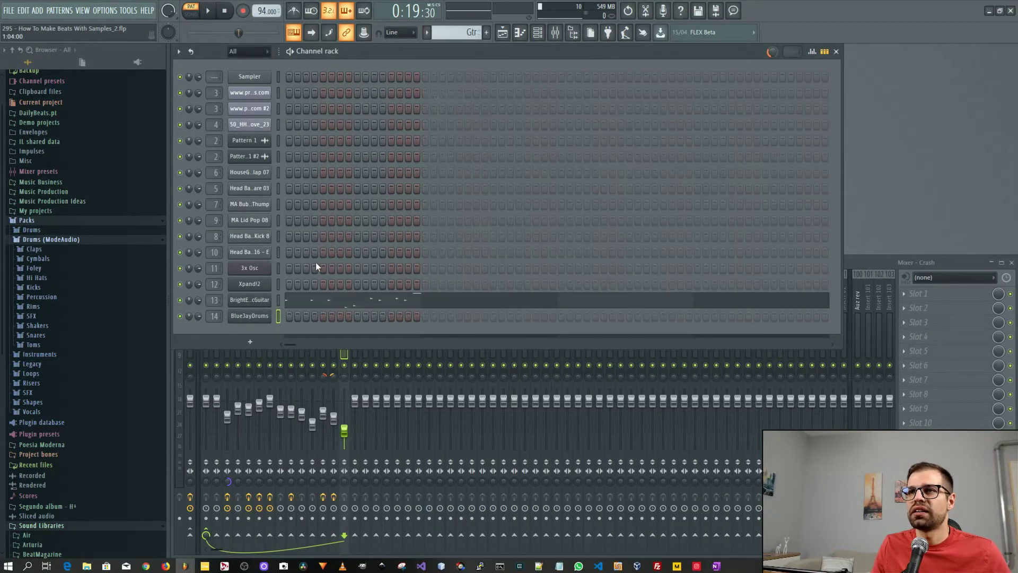
{"action": "left_click", "coordinate": [312, 305]}
{"action": "scroll", "coordinate": [377, 359], "scroll_direction": "up", "scroll_amount": 8}
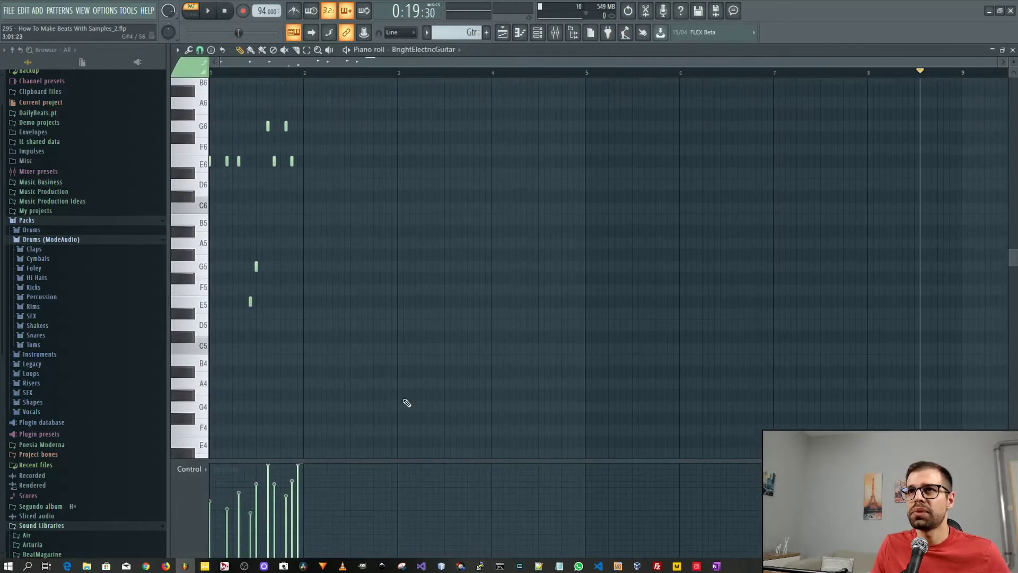
{"action": "scroll", "coordinate": [341, 318], "scroll_direction": "up", "scroll_amount": 6, "text": "ctrl"}
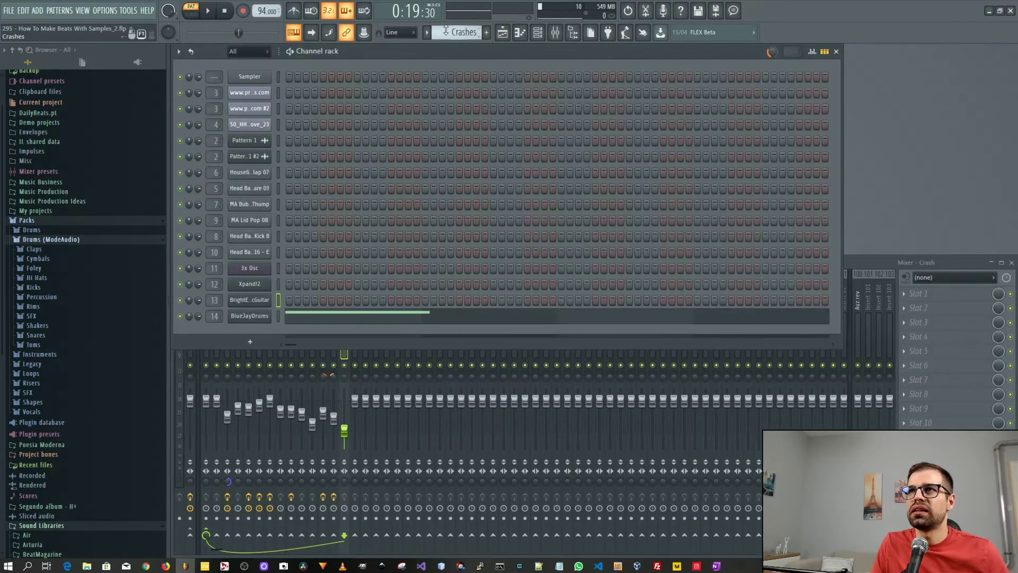
Go back to the PErc pattern to compare its MA Lid Pop 08 steps, and return to Gtr.
{"action": "scroll", "coordinate": [453, 30], "scroll_direction": "up", "scroll_amount": 1}
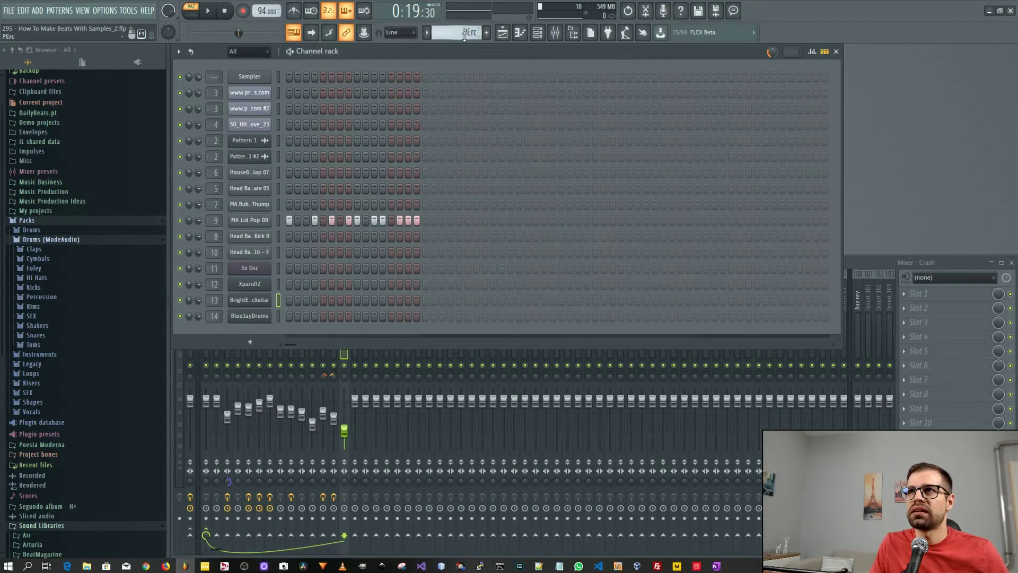
{"action": "left_click", "coordinate": [276, 219]}
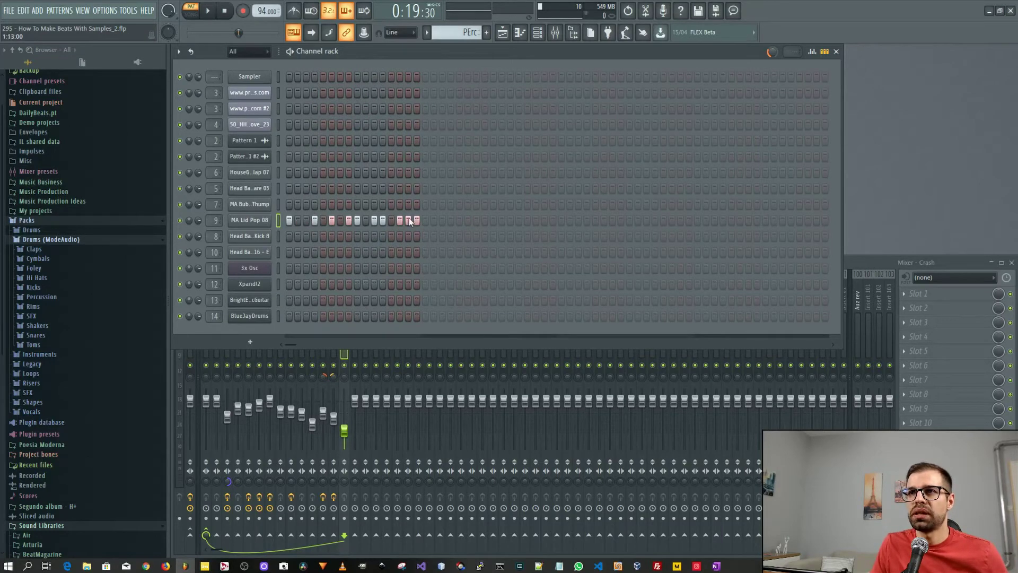
{"action": "scroll", "coordinate": [456, 33], "scroll_direction": "down", "scroll_amount": 1}
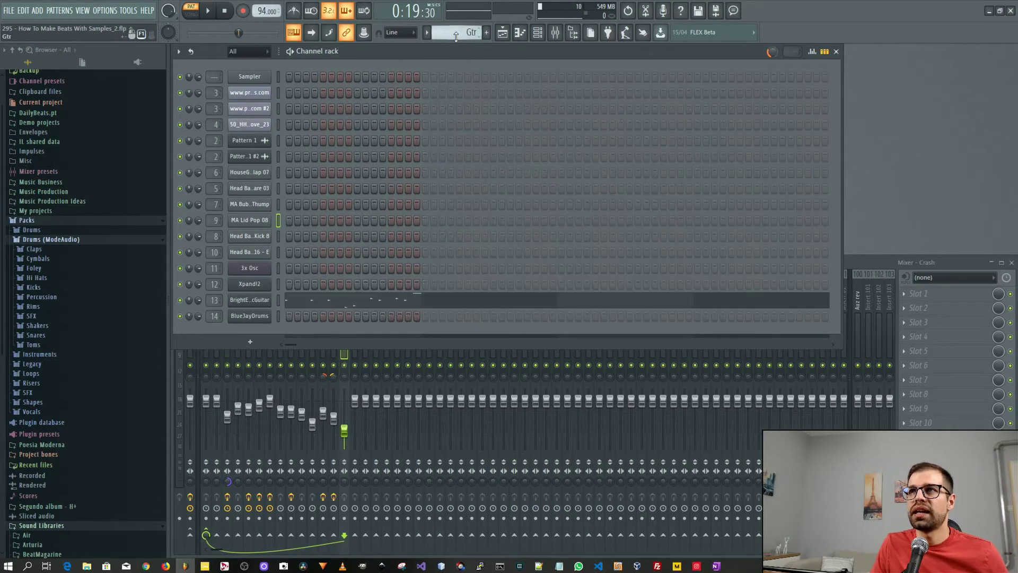
Inspect the BrightElectricGuitar instrument's sound settings and close its window.
{"action": "left_click", "coordinate": [249, 299]}
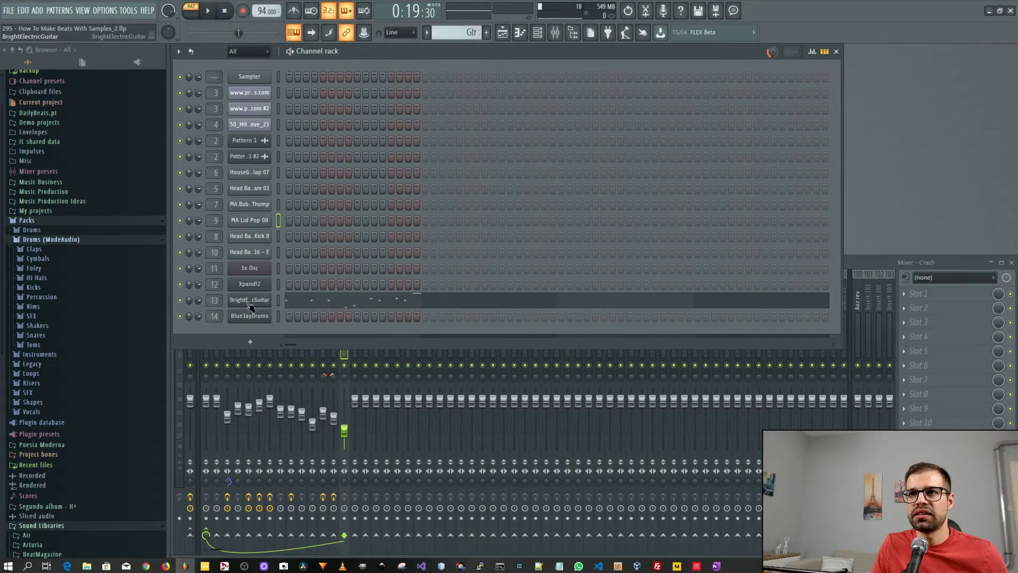
{"action": "left_click_drag", "start_coordinate": [214, 57], "coordinate": [337, 113]}
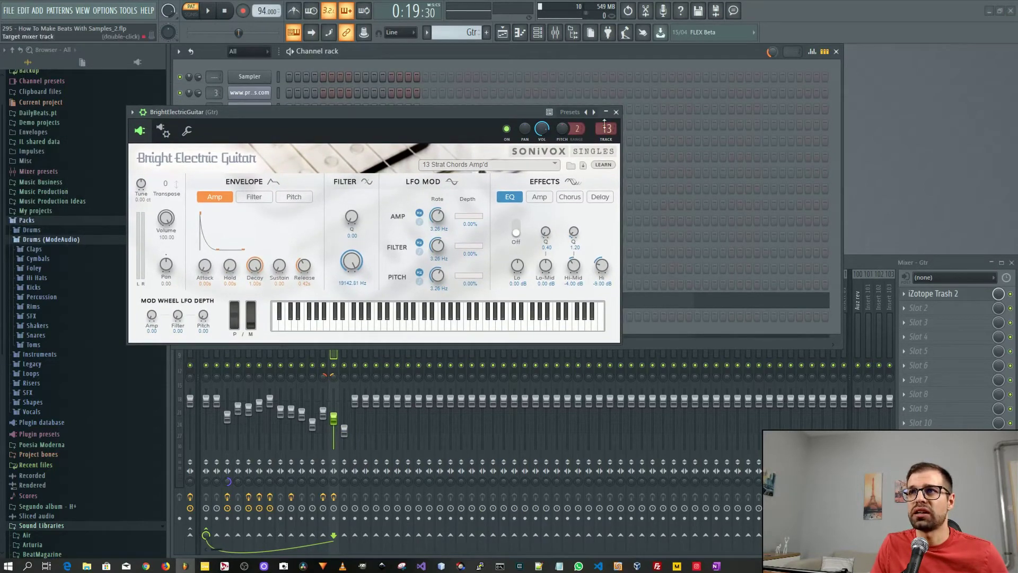
{"action": "left_click", "coordinate": [616, 112]}
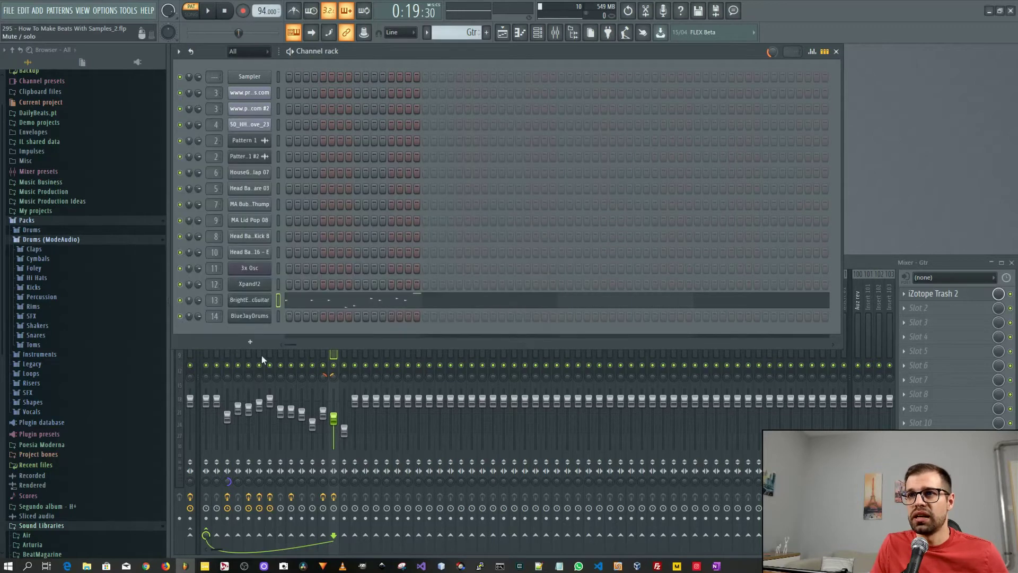
Open the BrightElectricGuitar piano roll and play the Gtr melody from the start.
{"action": "left_click", "coordinate": [325, 304]}
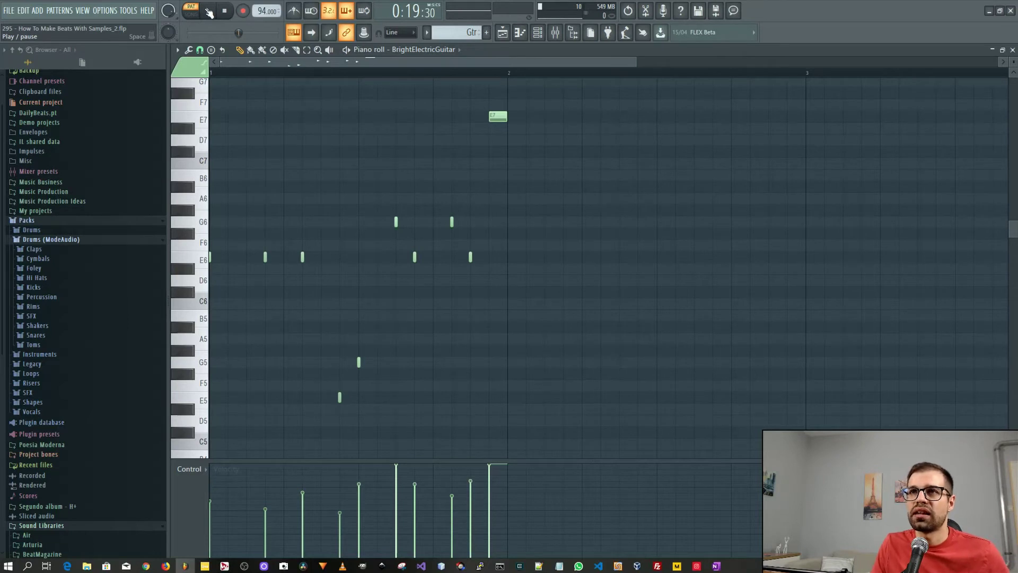
{"action": "left_click", "coordinate": [210, 11]}
{"action": "left_click", "coordinate": [219, 11]}
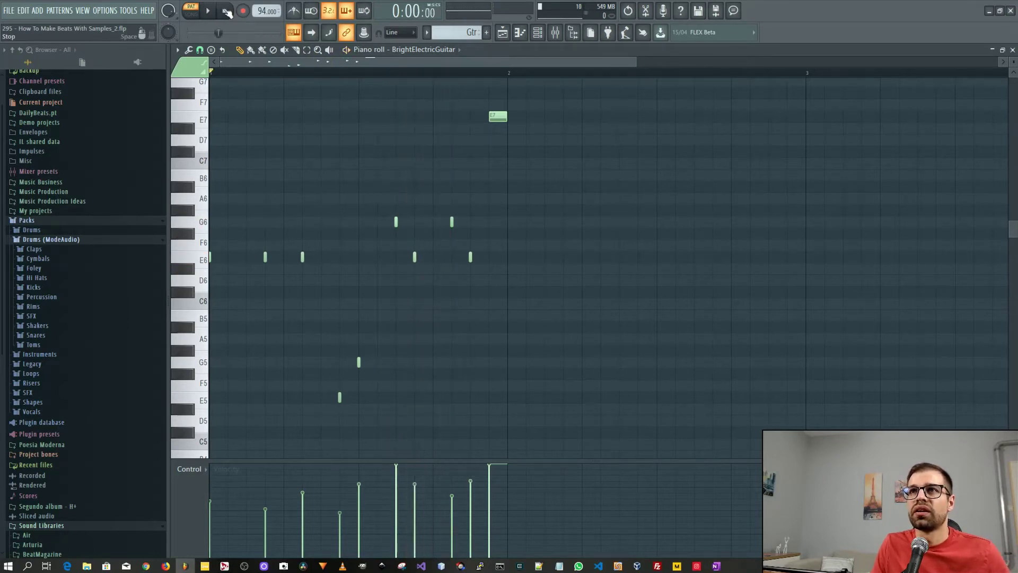
{"action": "key", "text": "space"}
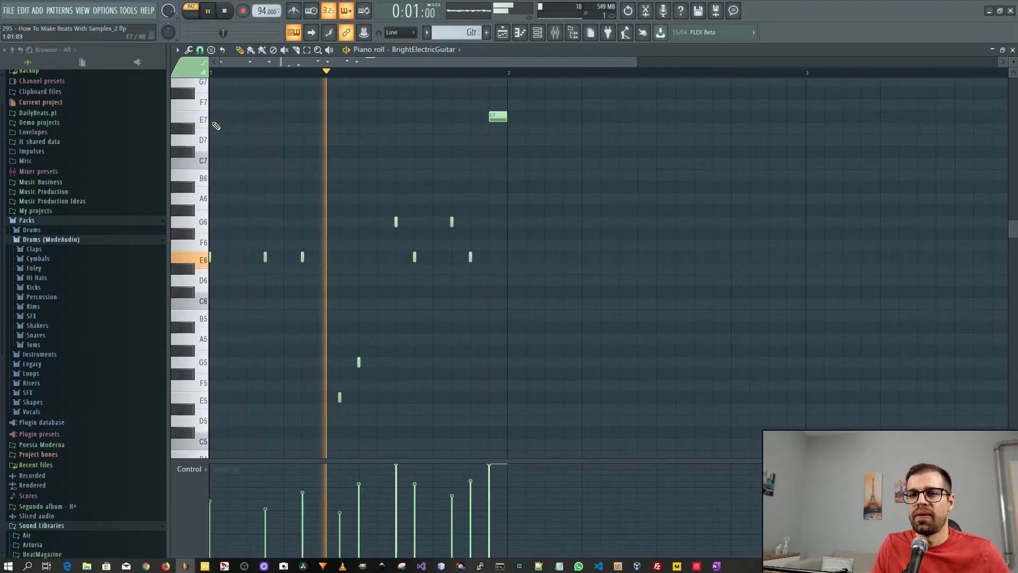
Close the piano roll and open iZotope Trash 2 on the Gtr mixer track during playback.
{"action": "left_click", "coordinate": [1012, 50]}
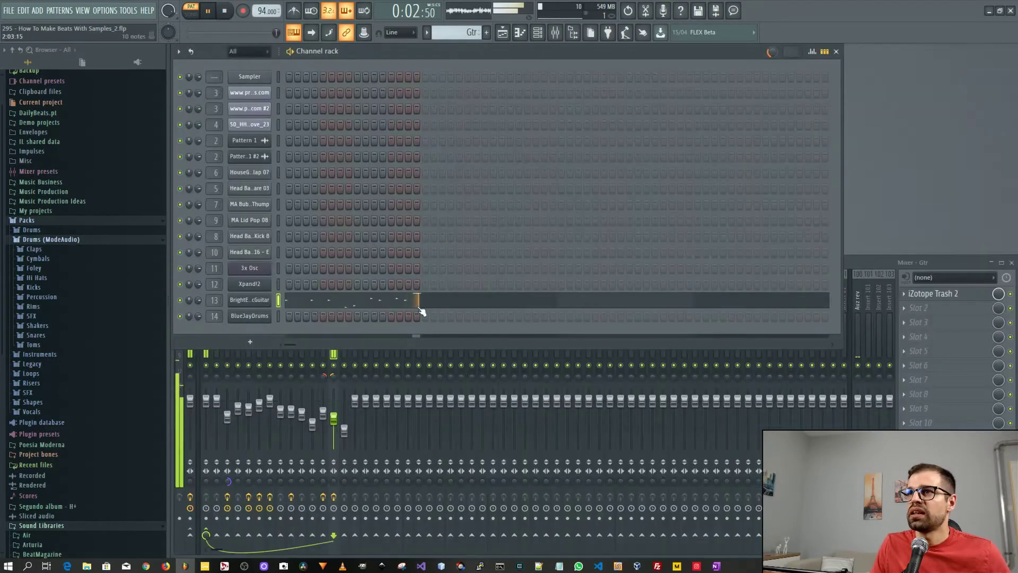
{"action": "left_click", "coordinate": [339, 357]}
{"action": "left_click", "coordinate": [943, 297]}
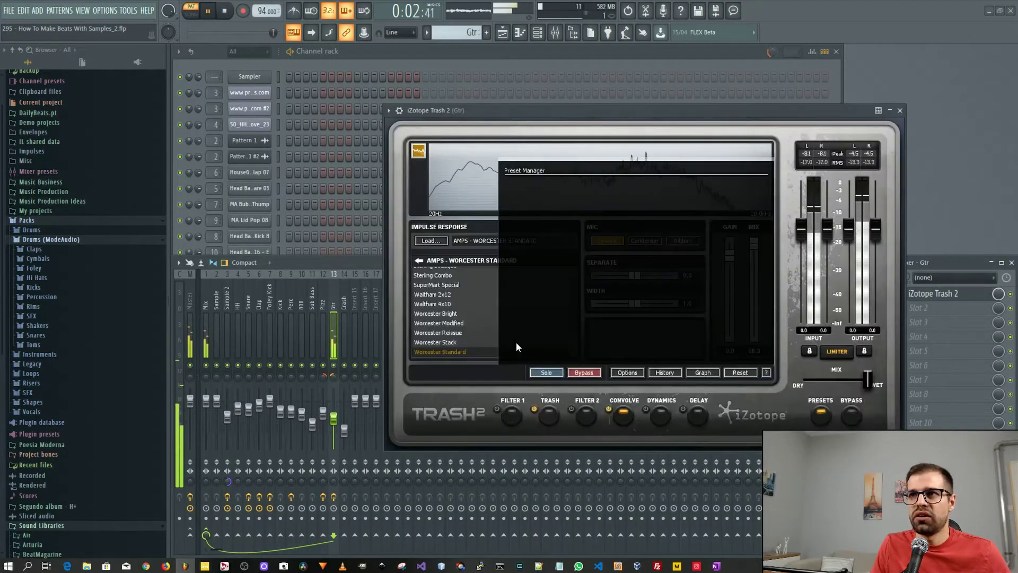
Compare the Gtr melody with Trash 2 bypassed and active after closing its preset manager, and close the plugin window.
{"action": "left_click", "coordinate": [759, 355]}
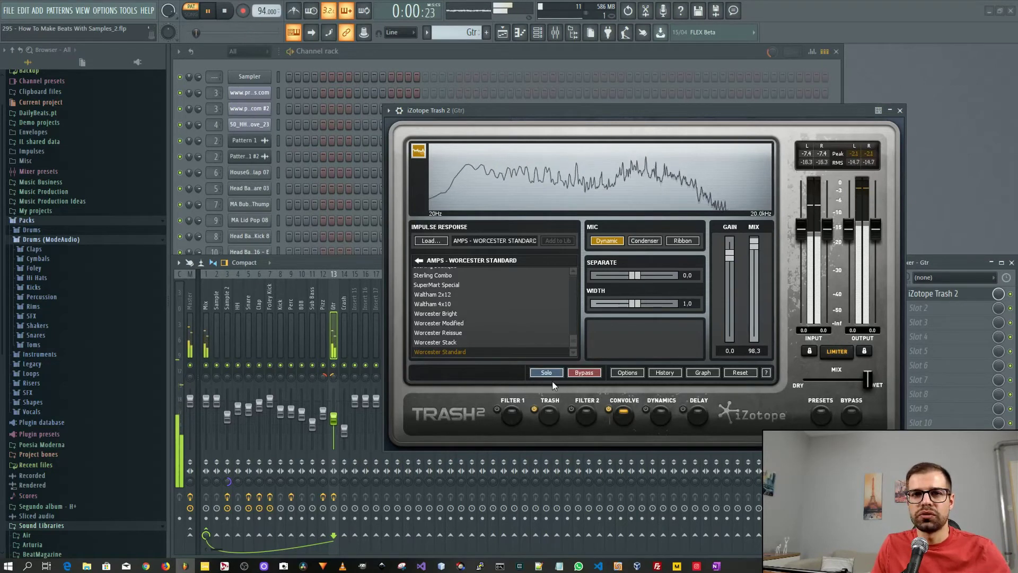
{"action": "key", "text": "space"}
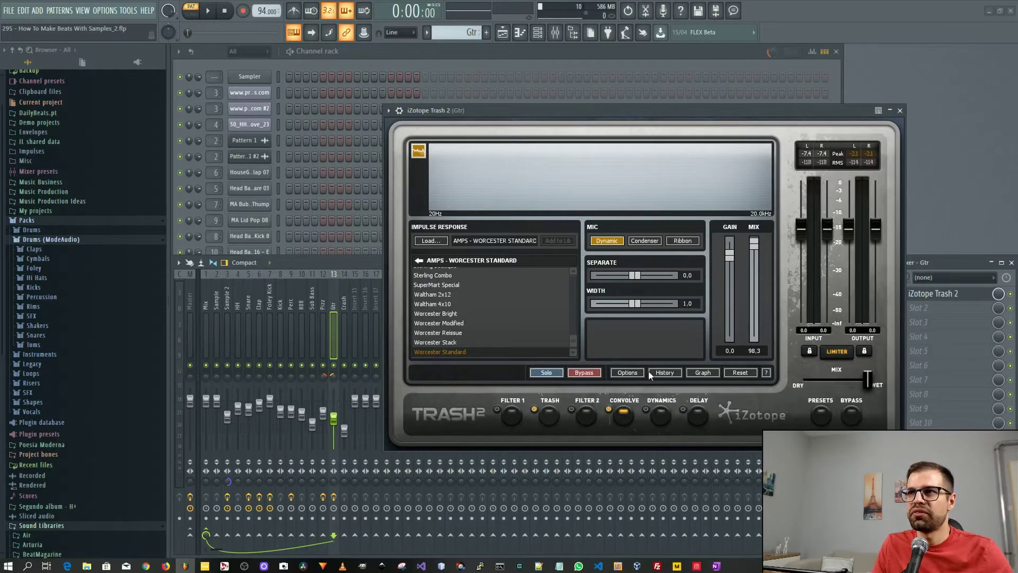
{"action": "key", "text": "space"}
{"action": "left_click", "coordinate": [851, 418]}
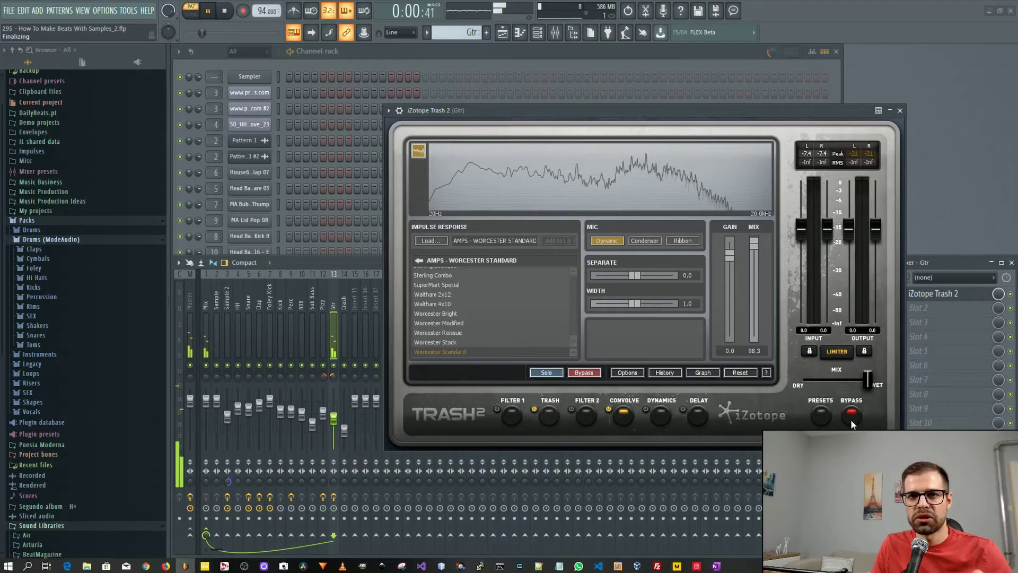
{"action": "left_click", "coordinate": [850, 419]}
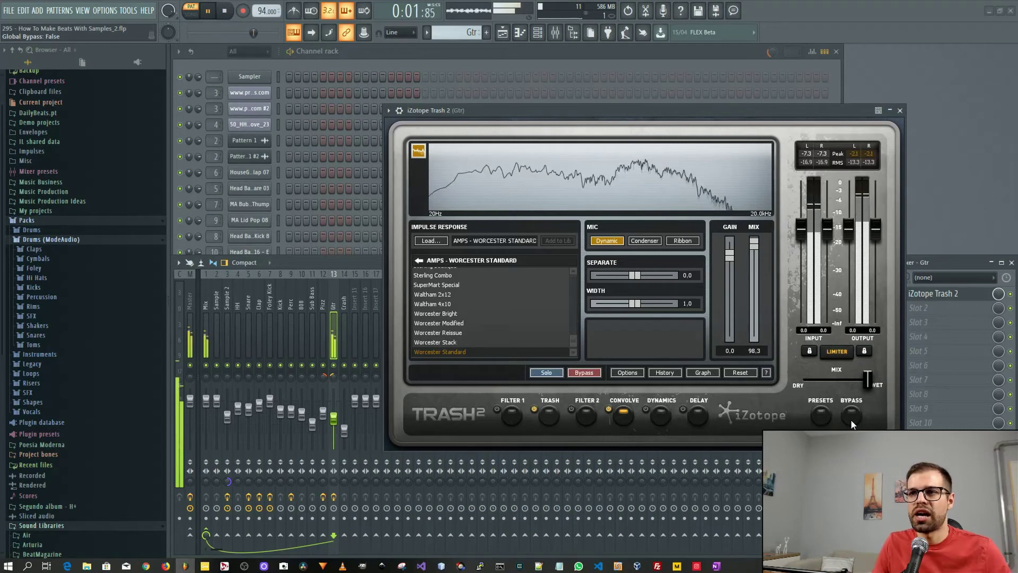
{"action": "key", "text": "space"}
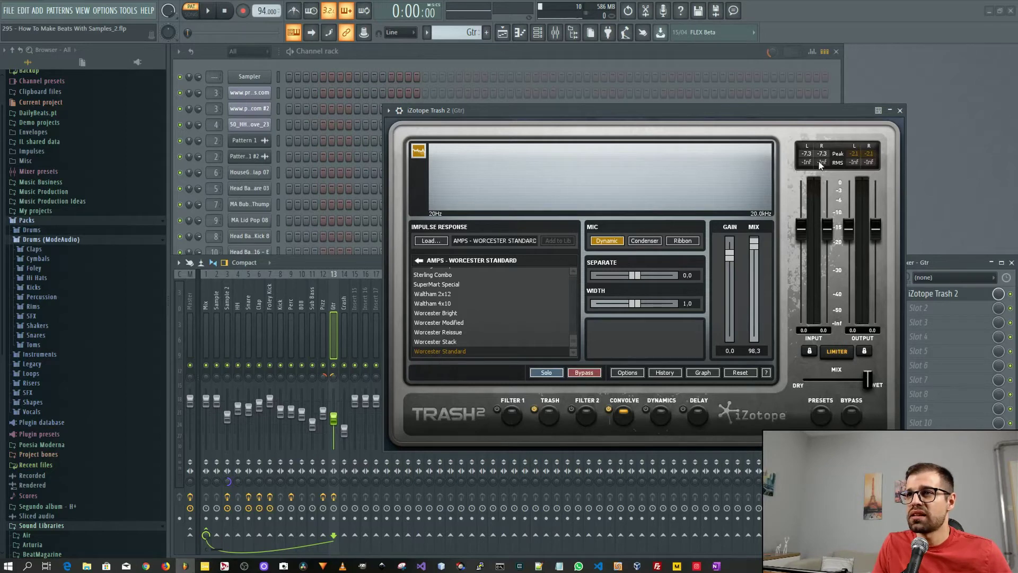
{"action": "left_click", "coordinate": [901, 111]}
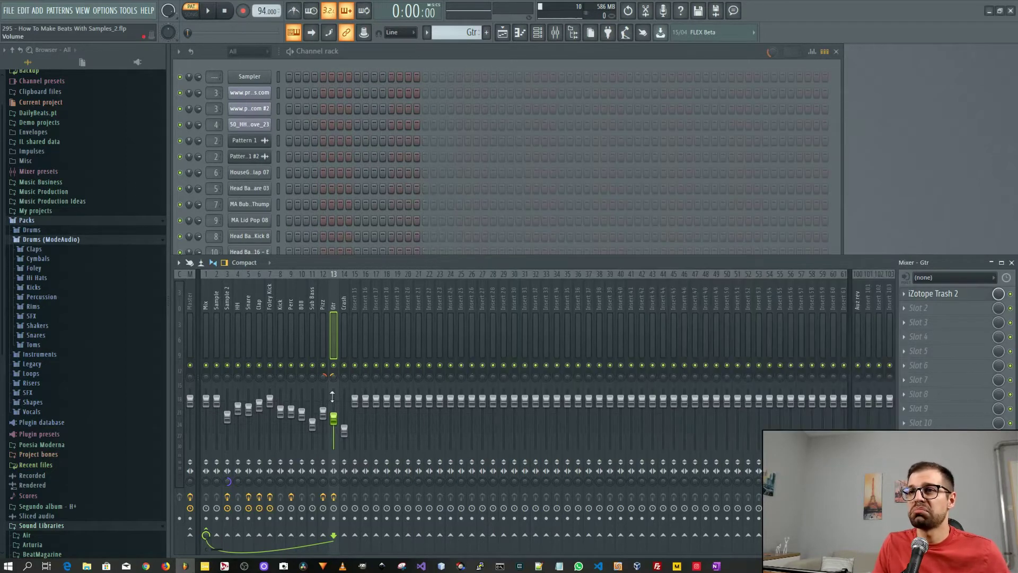
Switch to the Gtr 2 pattern, audition its single E6 note in the BrightElectricGuitar piano roll, and close the piano roll.
{"action": "left_click", "coordinate": [390, 50]}
{"action": "left_click", "coordinate": [426, 33]}
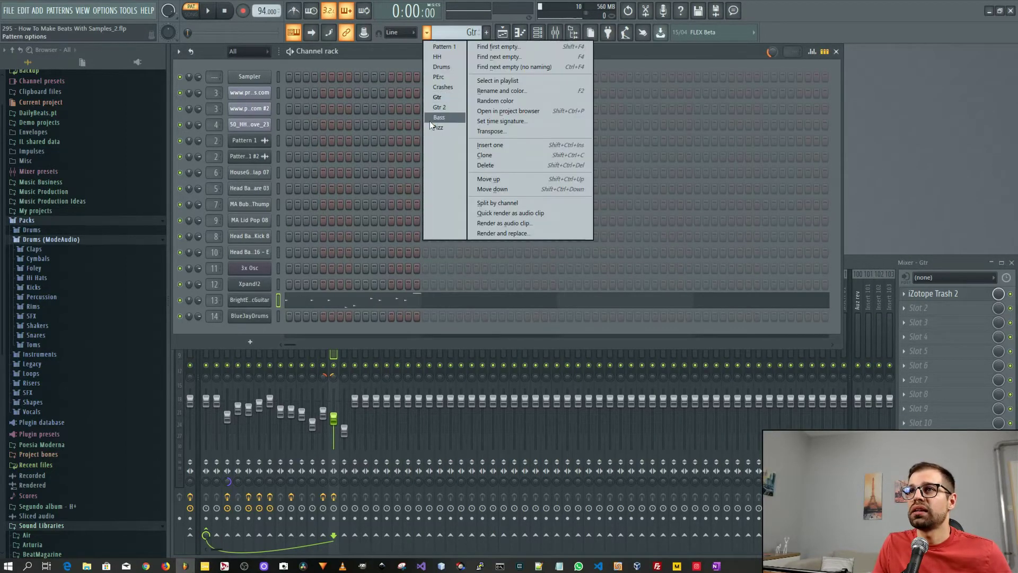
{"action": "left_click", "coordinate": [452, 108]}
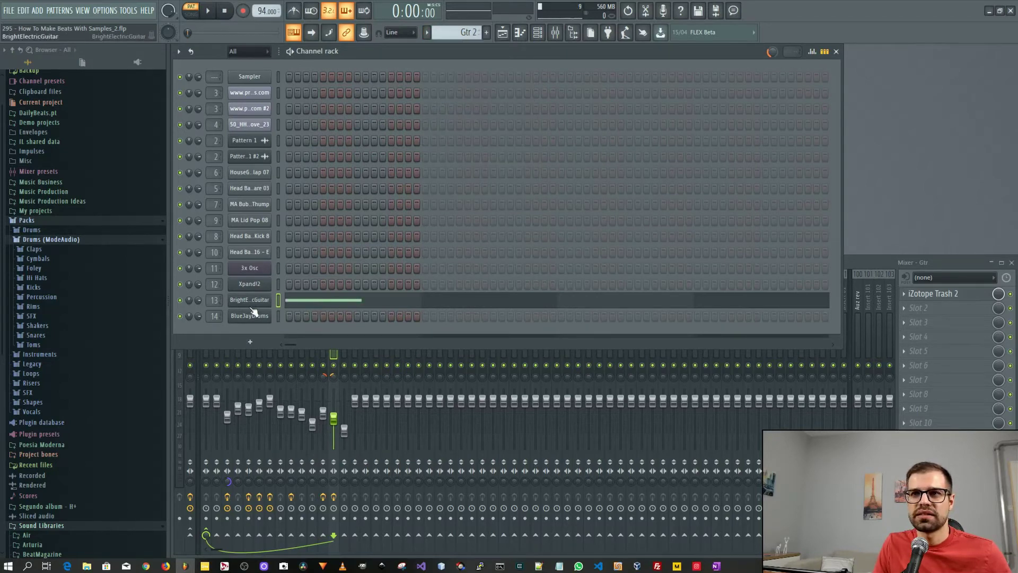
{"action": "left_click", "coordinate": [343, 305]}
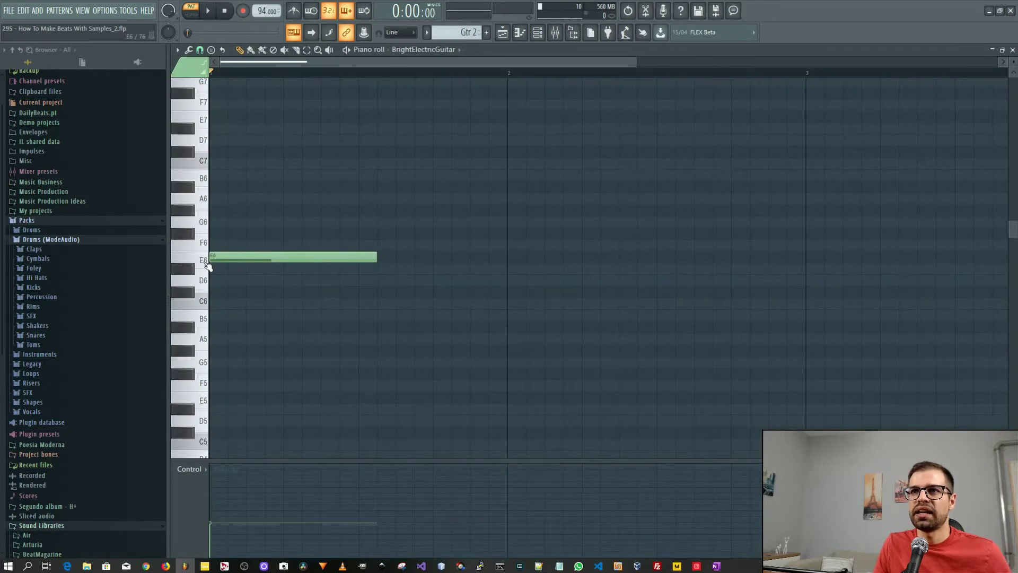
{"action": "left_click", "coordinate": [206, 264]}
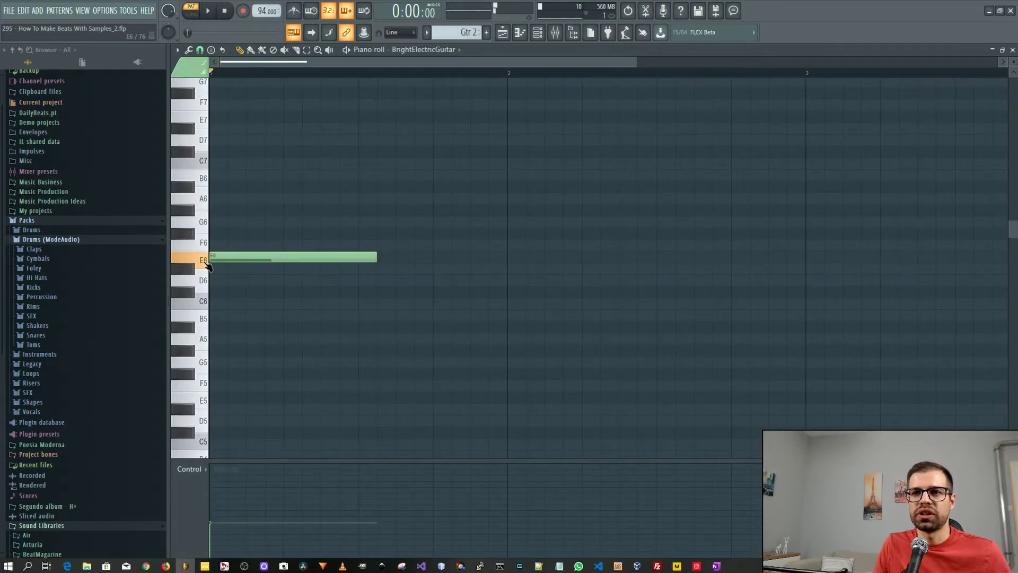
{"action": "key", "text": "space"}
{"action": "key", "text": "space"}
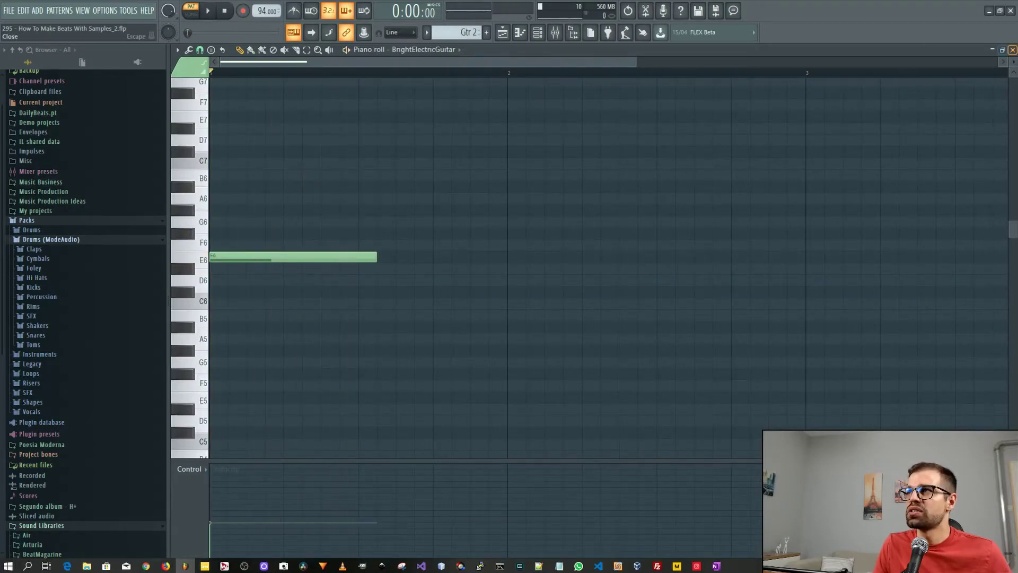
{"action": "left_click", "coordinate": [1012, 49]}
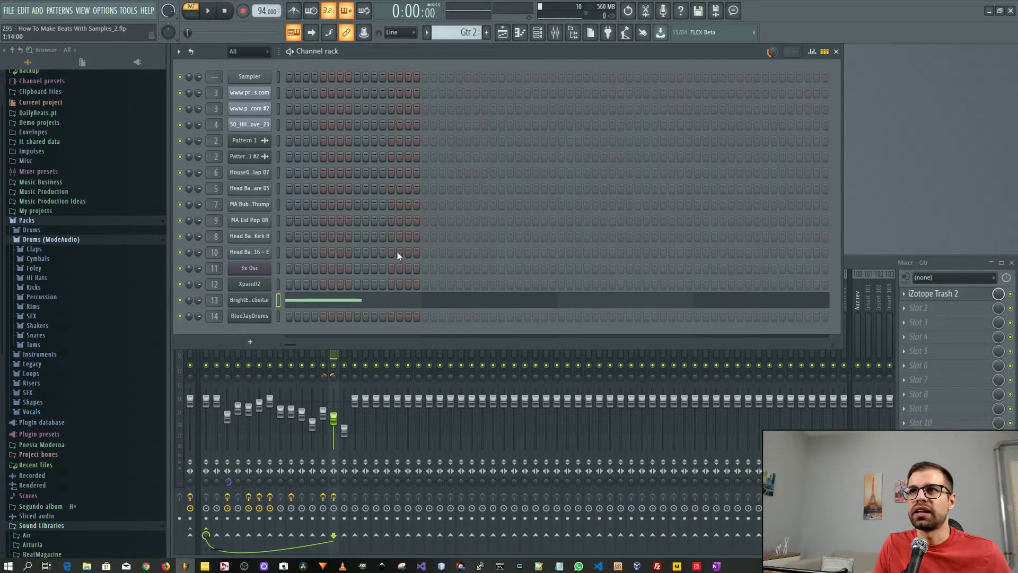
Play the Bass pattern and inspect the Head Bangin Trap Drums 808 channel's sample settings, closing its window.
{"action": "left_click", "coordinate": [428, 32]}
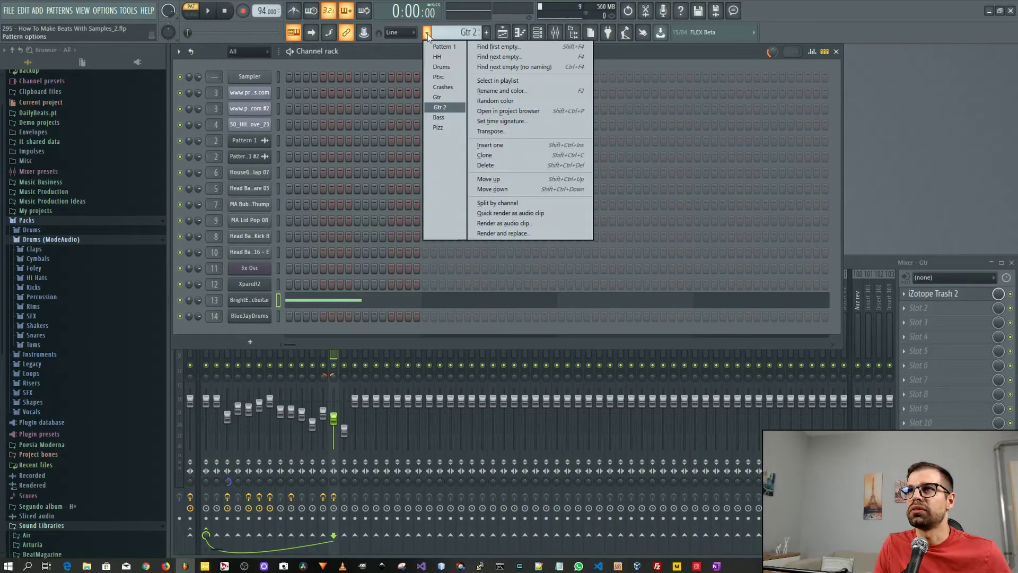
{"action": "left_click", "coordinate": [444, 117]}
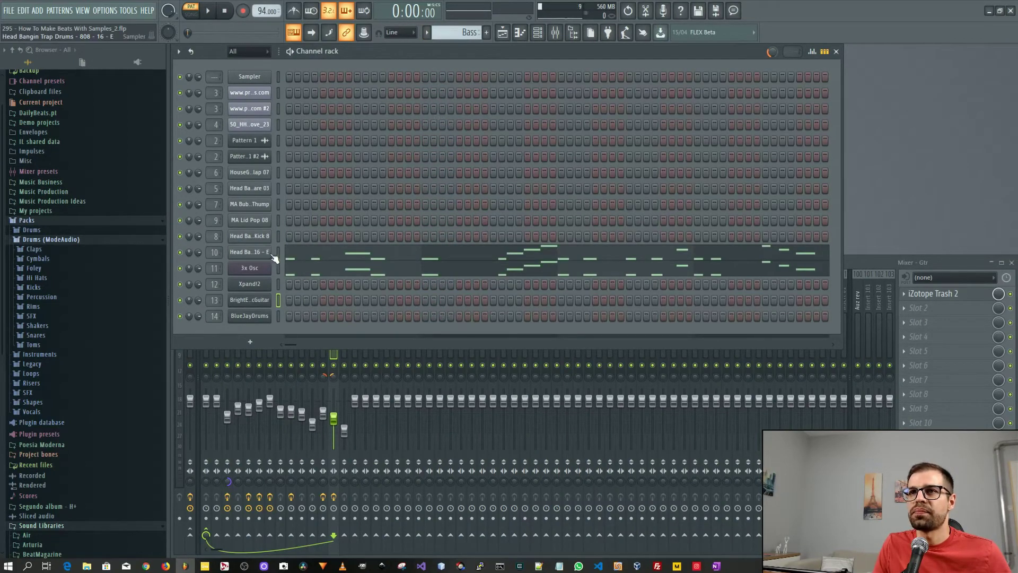
{"action": "key", "text": "space"}
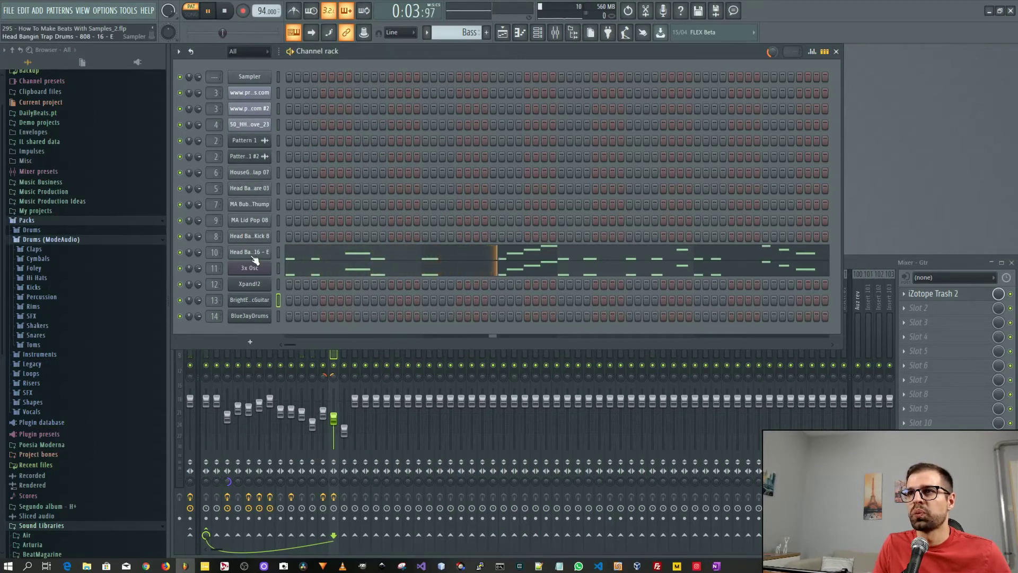
{"action": "left_click", "coordinate": [250, 252]}
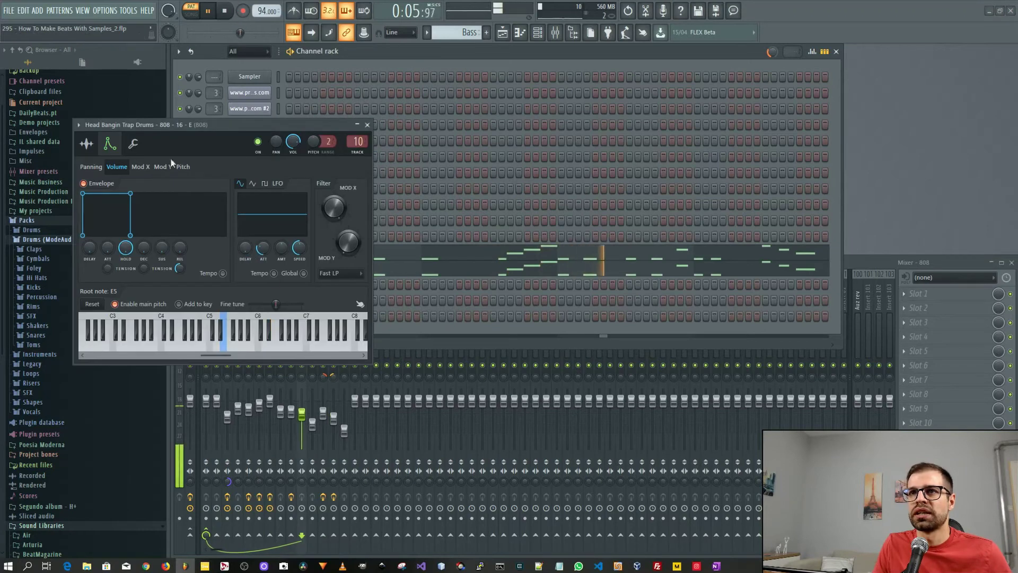
{"action": "left_click", "coordinate": [86, 143]}
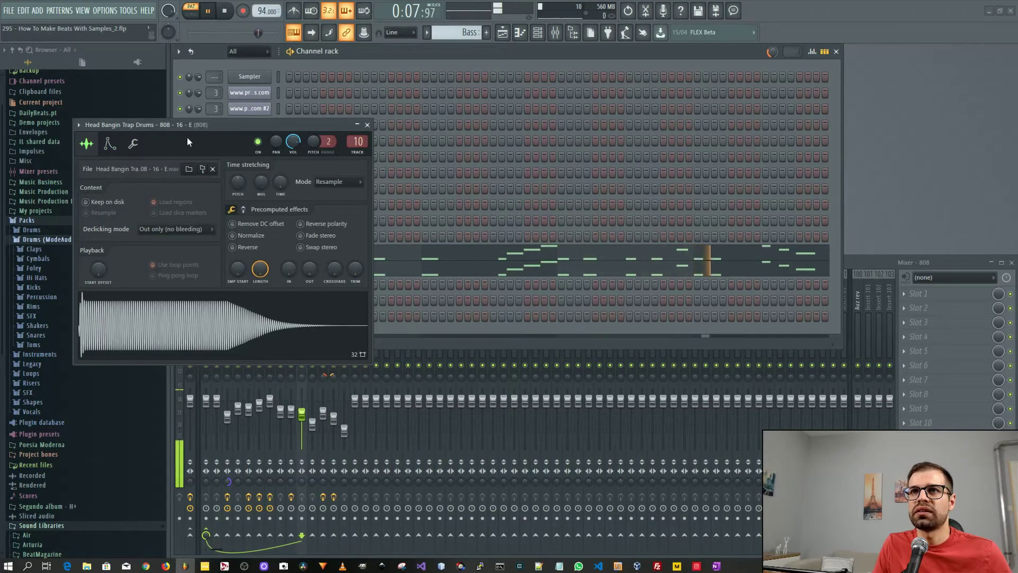
{"action": "left_click_drag", "start_coordinate": [136, 125], "coordinate": [223, 127]}
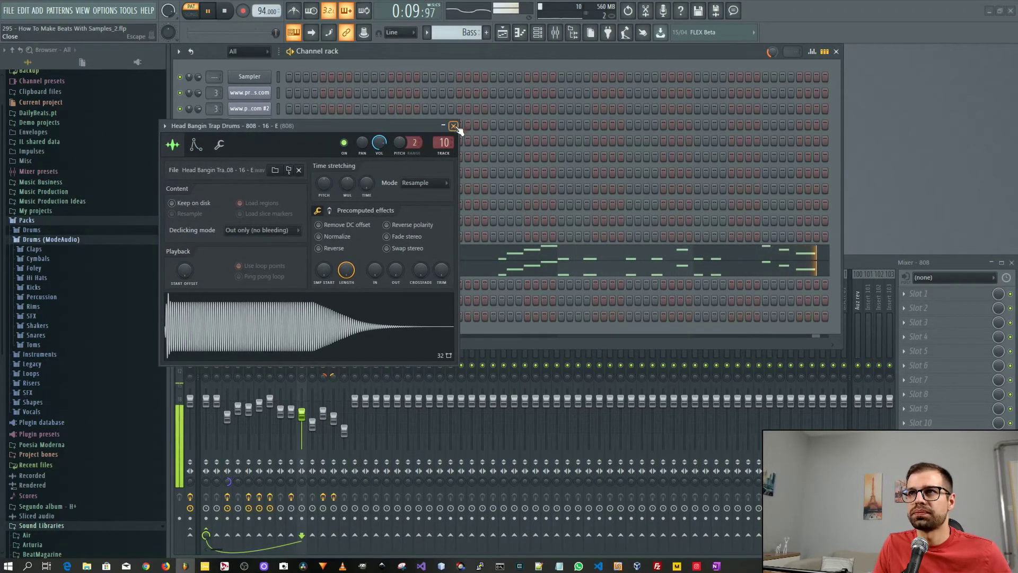
{"action": "left_click", "coordinate": [454, 126]}
Examine the 3x Osc sub bass channel's oscillator settings and stop playback.
{"action": "left_click", "coordinate": [249, 268]}
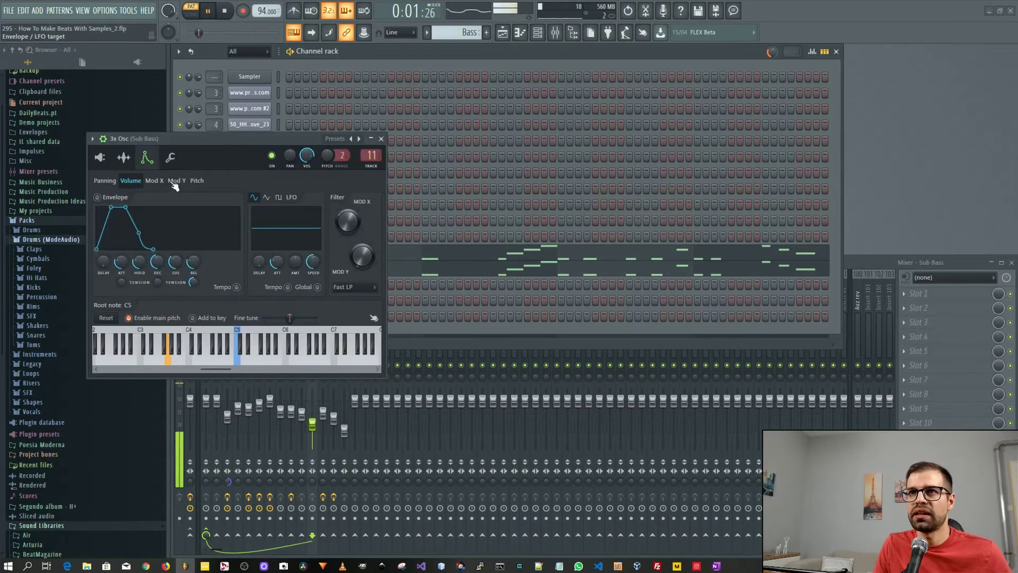
{"action": "left_click", "coordinate": [100, 157]}
{"action": "key", "text": "space"}
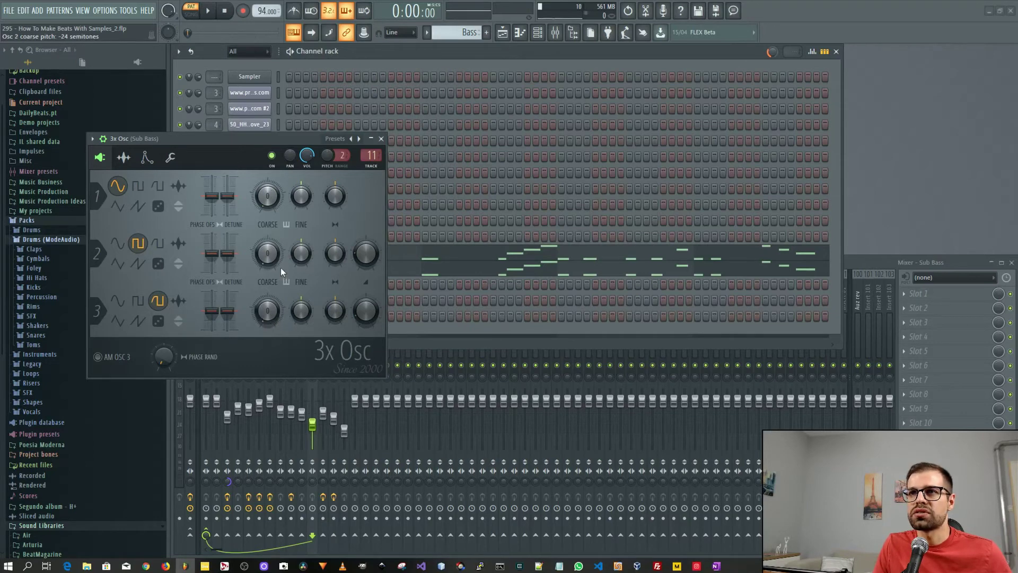
Copy the 3x Osc Mod X filter value, audition the filter during Bass playback, paste the value back, and close the synth.
{"action": "left_click", "coordinate": [147, 157]}
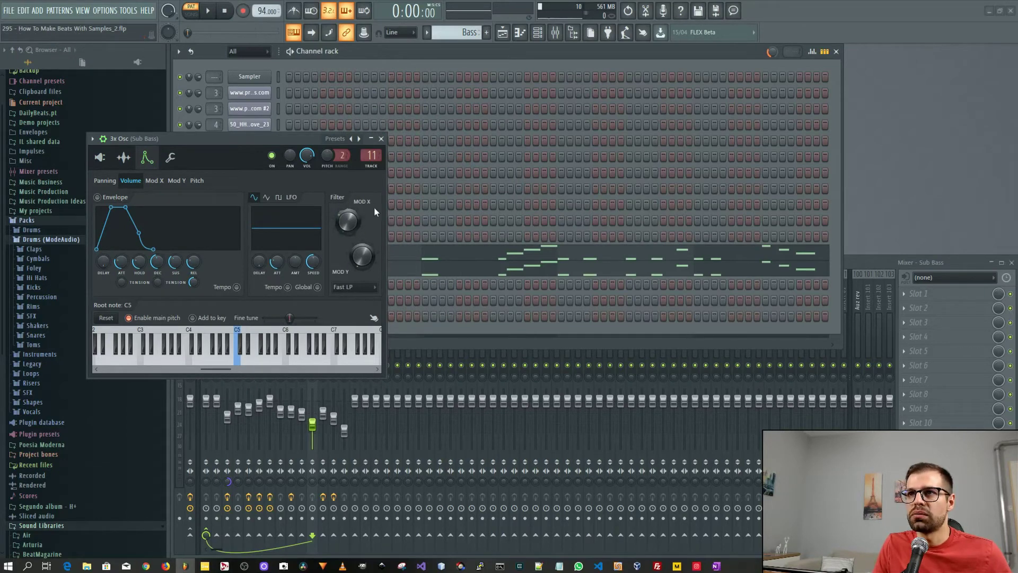
{"action": "right_click", "coordinate": [352, 225]}
{"action": "left_click", "coordinate": [382, 338]}
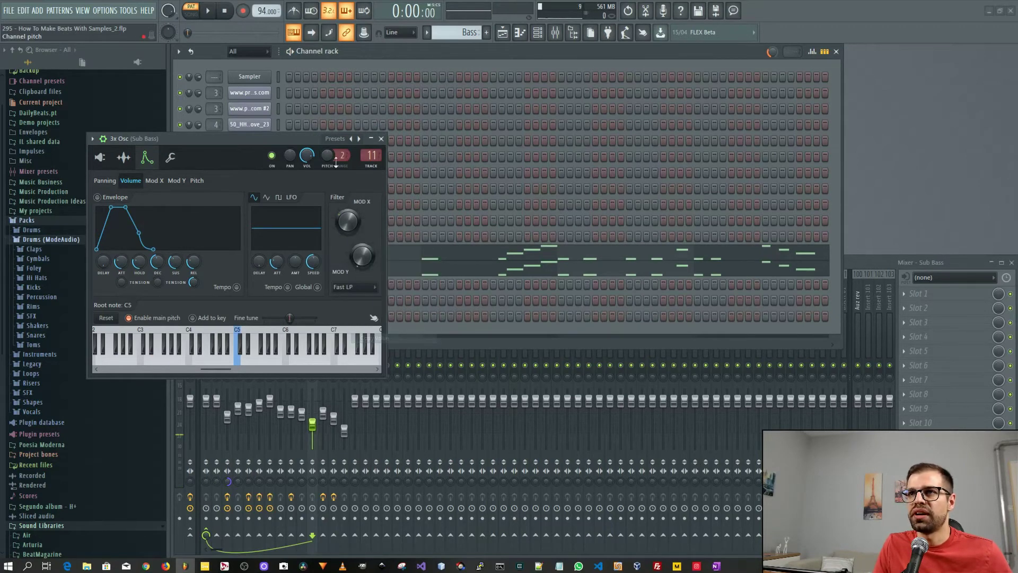
{"action": "key", "text": "space"}
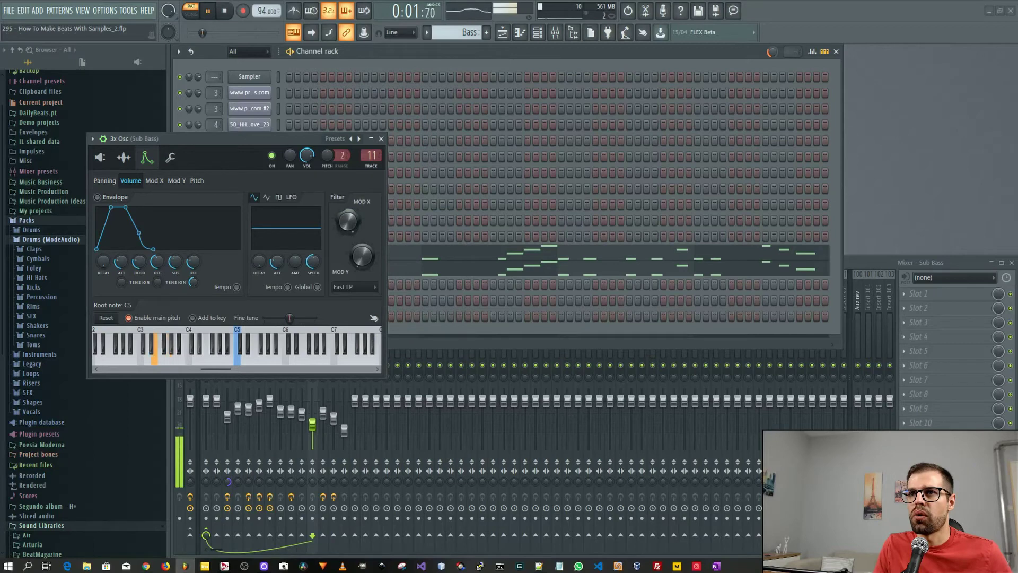
{"action": "right_click", "coordinate": [350, 225]}
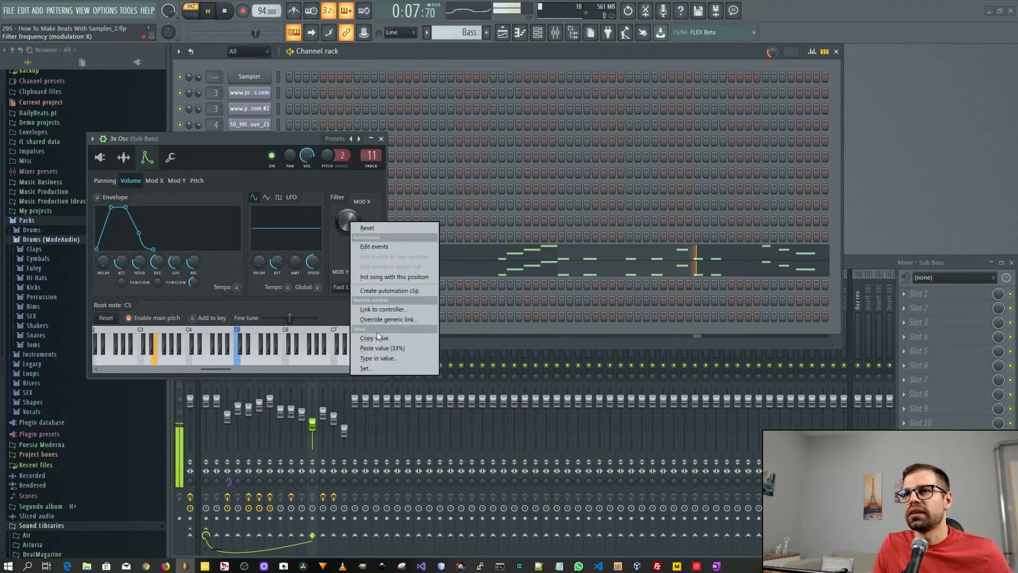
{"action": "left_click", "coordinate": [402, 349]}
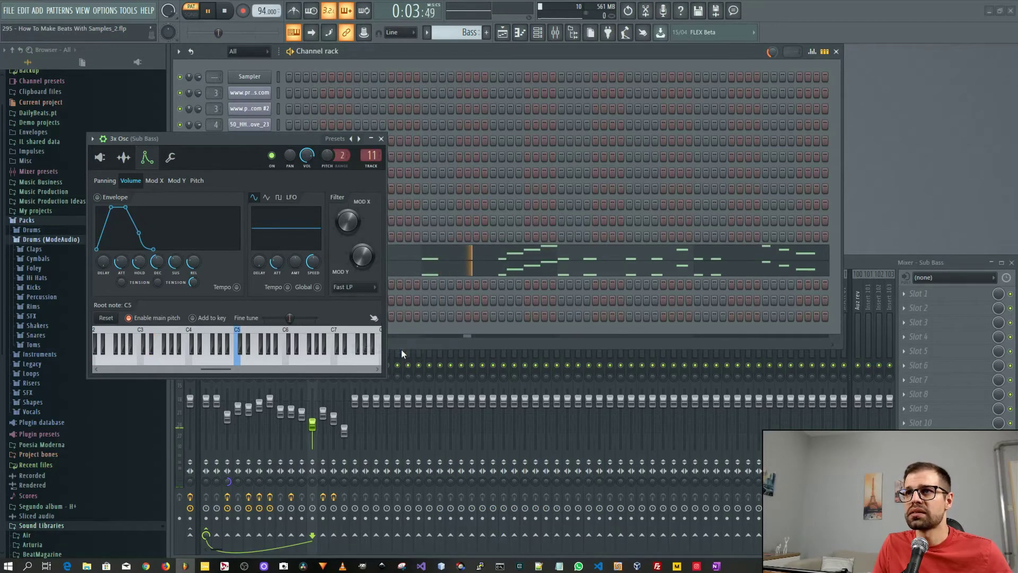
{"action": "key", "text": "space"}
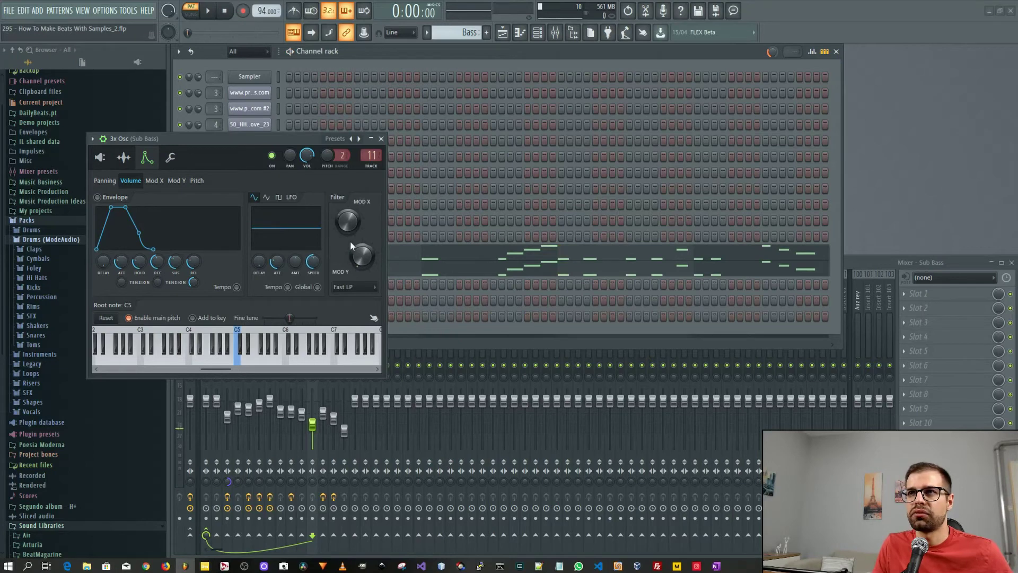
{"action": "left_click", "coordinate": [100, 158]}
{"action": "left_click", "coordinate": [381, 139]}
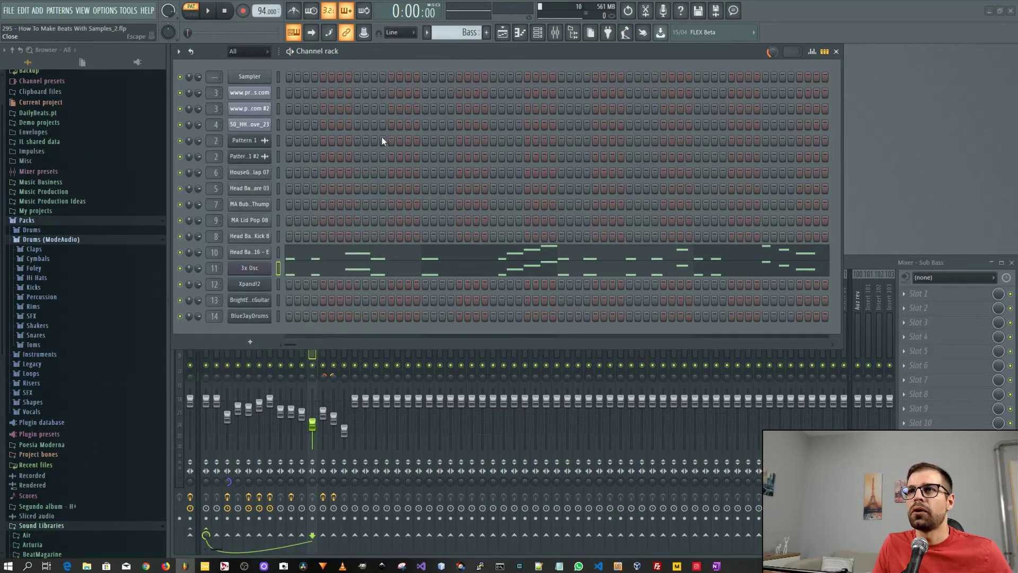
Switch to the Pizz pattern and inspect the Xpand!2 instrument's string sounds, closing its window.
{"action": "left_click", "coordinate": [427, 32]}
{"action": "left_click", "coordinate": [450, 131]}
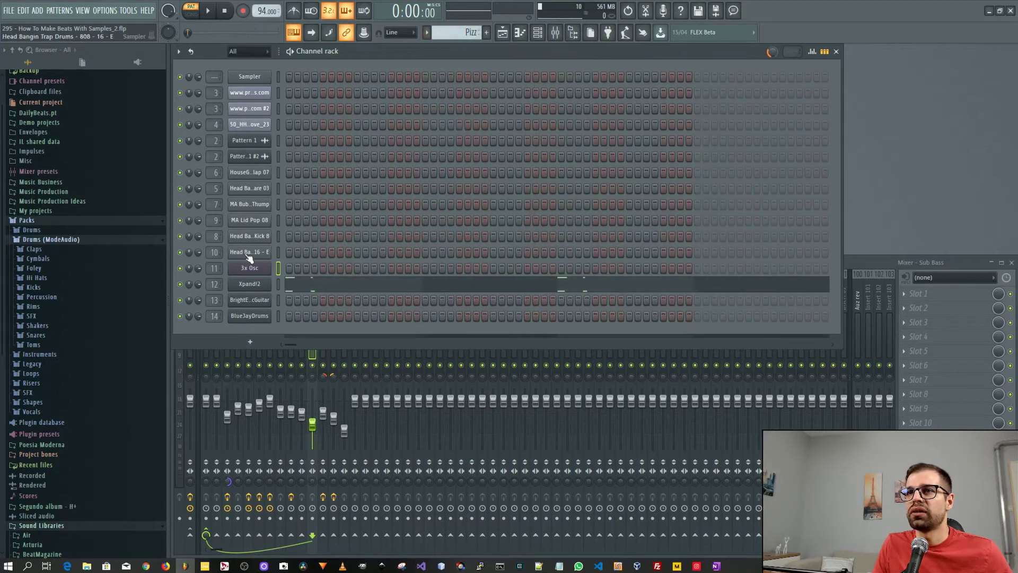
{"action": "left_click", "coordinate": [250, 283]}
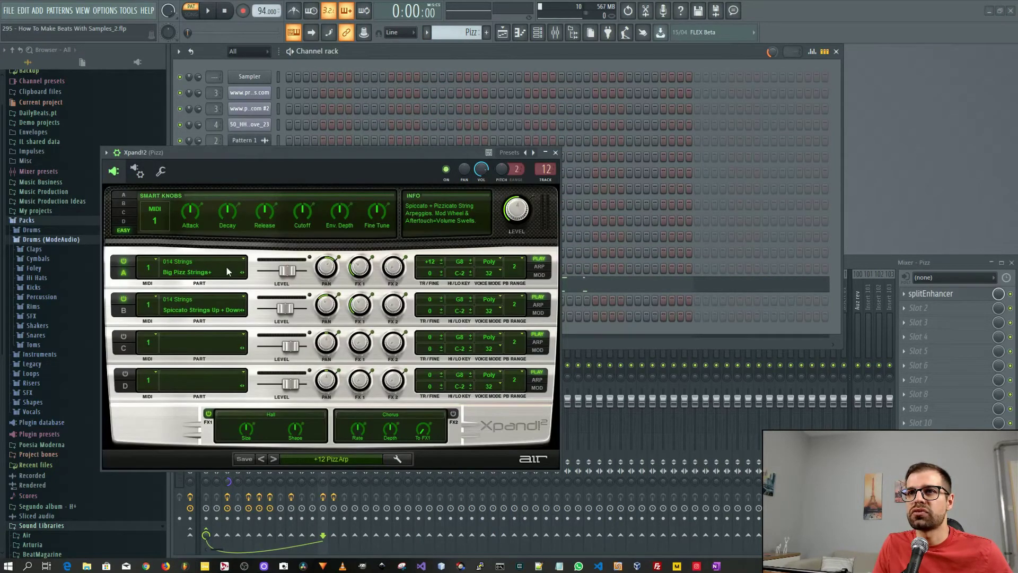
{"action": "left_click", "coordinate": [555, 153]}
Play the Pizz pattern's notes in the Xpand!2 piano roll and close the piano roll.
{"action": "left_click", "coordinate": [359, 287]}
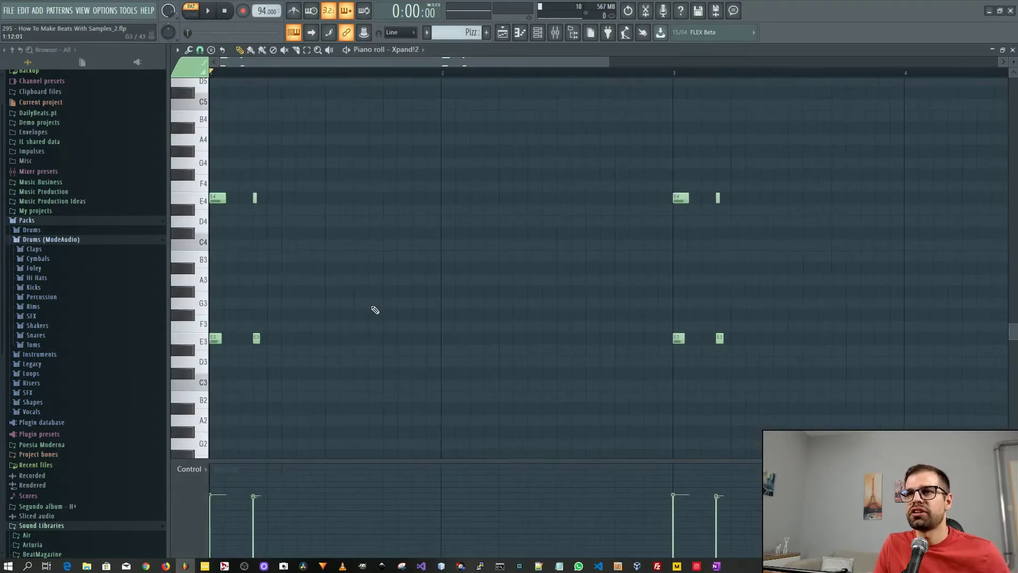
{"action": "key", "text": "space"}
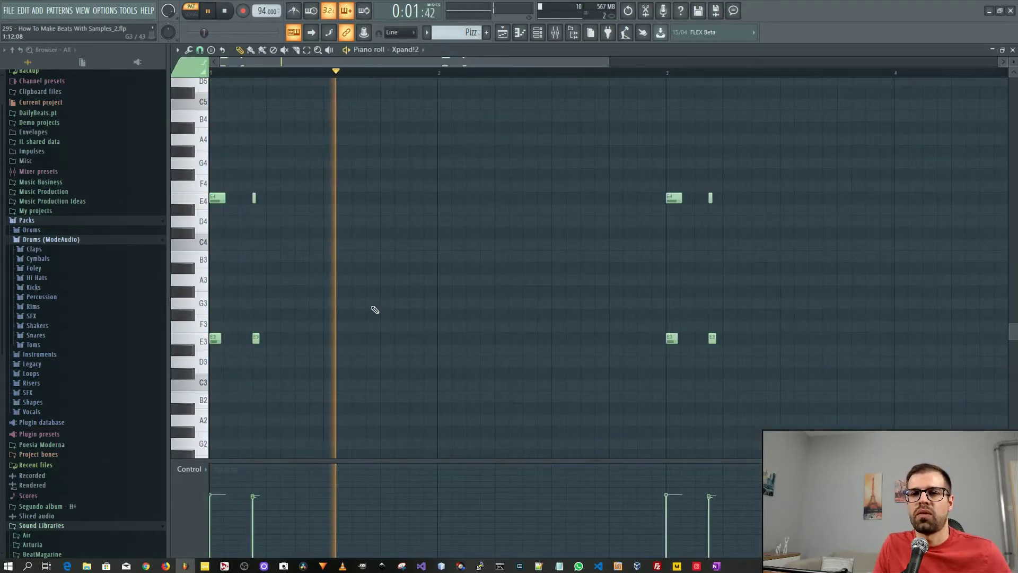
{"action": "scroll", "coordinate": [610, 157], "scroll_direction": "down", "scroll_amount": 2}
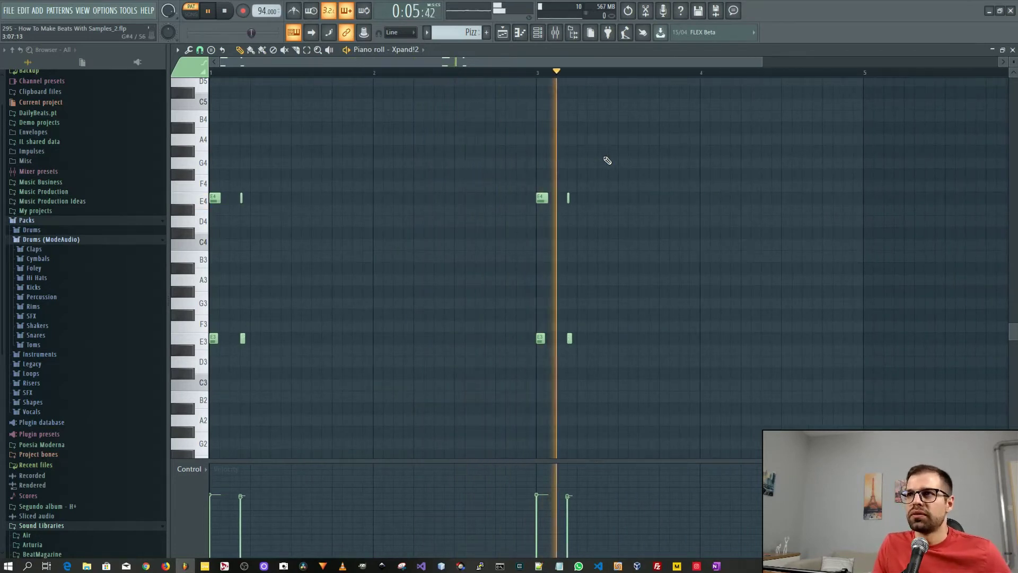
{"action": "key", "text": "space"}
{"action": "left_click", "coordinate": [1013, 49]}
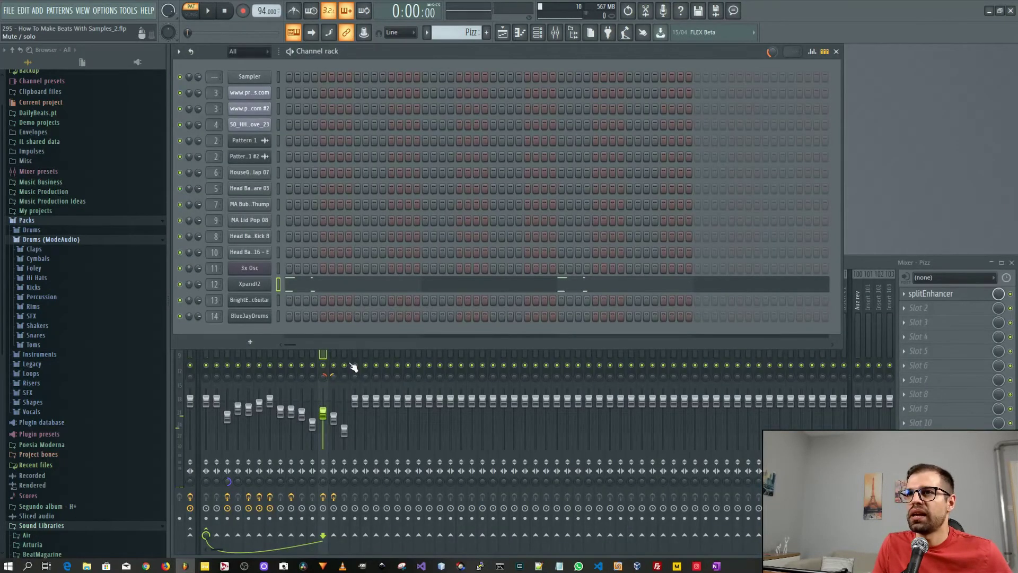
Open the splitEnhancer effect on the Pizz mixer track, audition the pattern through it, and close the plugin.
{"action": "left_click", "coordinate": [865, 262]}
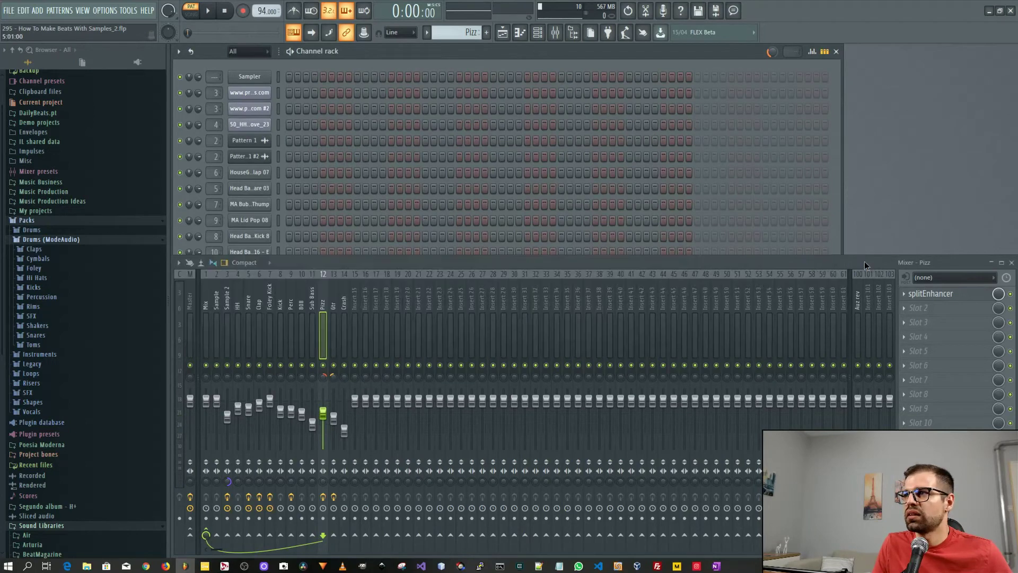
{"action": "left_click", "coordinate": [942, 297]}
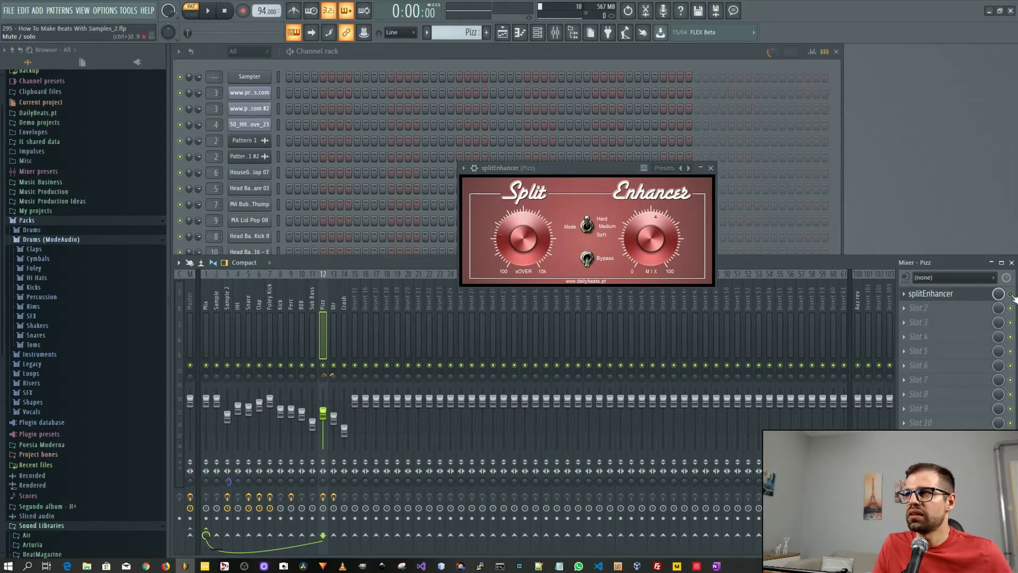
{"action": "key", "text": "space"}
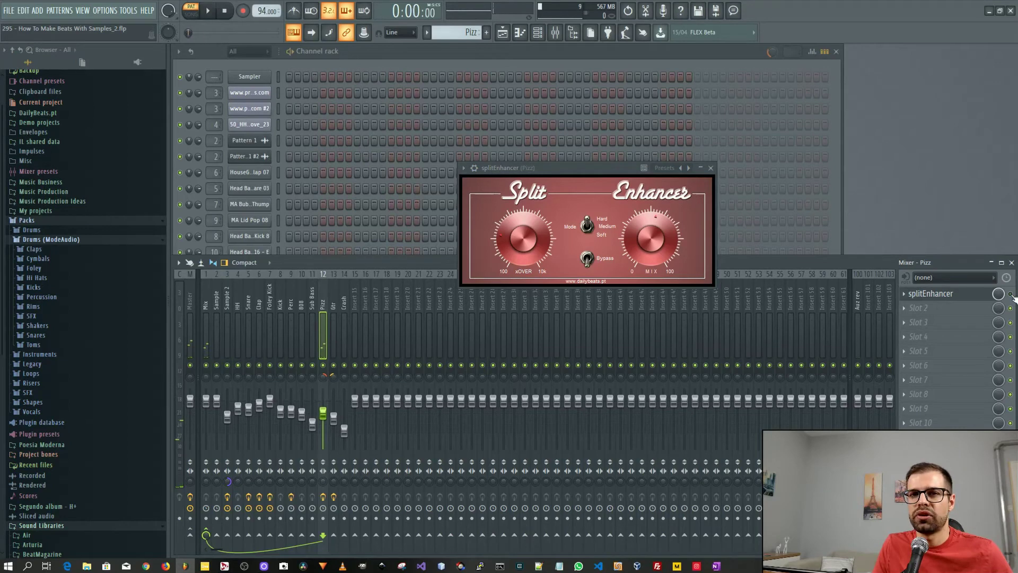
{"action": "key", "text": "space"}
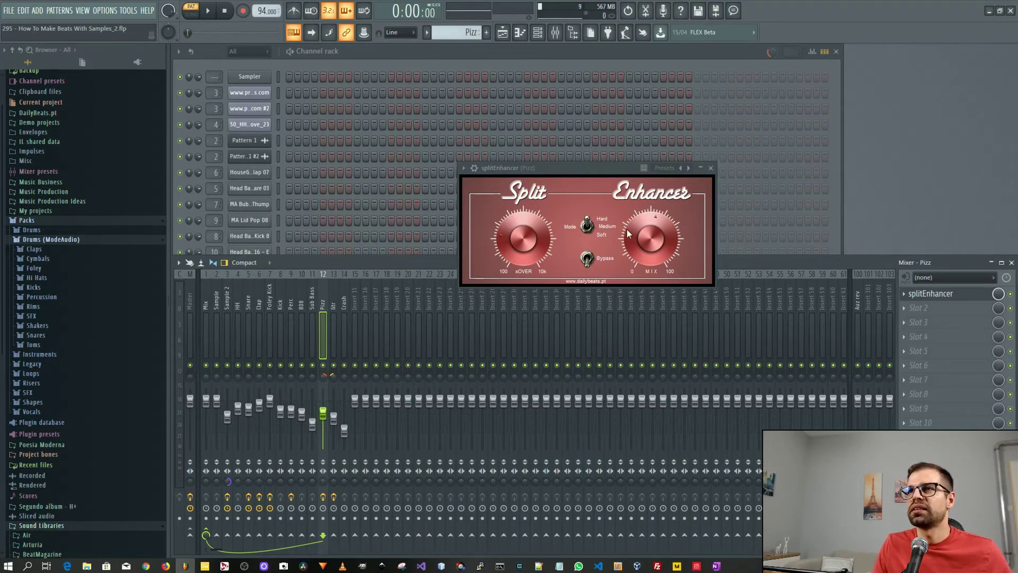
{"action": "left_click", "coordinate": [712, 168]}
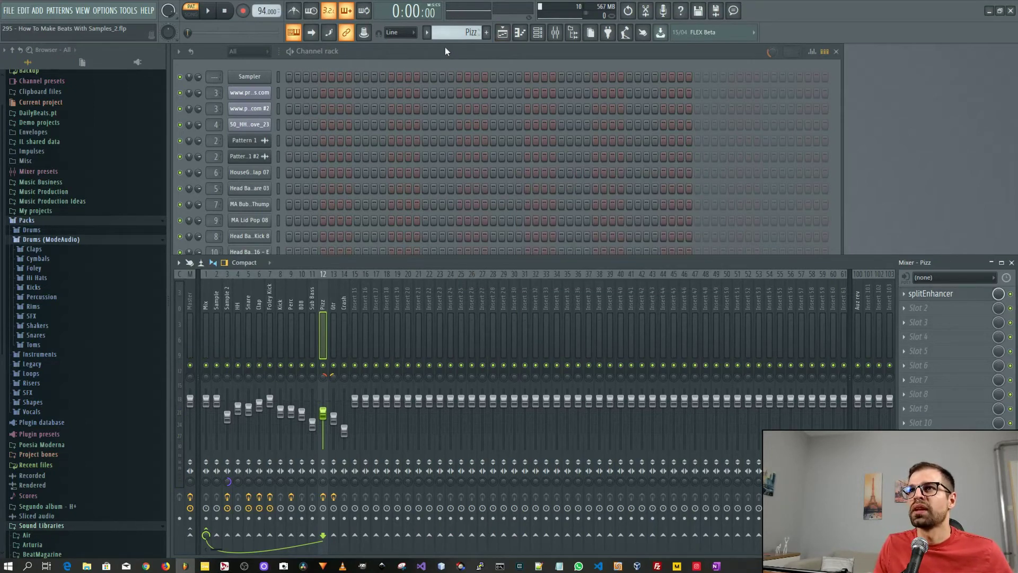
Switch to Pattern 1, mute the second primeloops sample channel, and view its slice notes in the piano roll before closing it.
{"action": "left_click", "coordinate": [427, 33]}
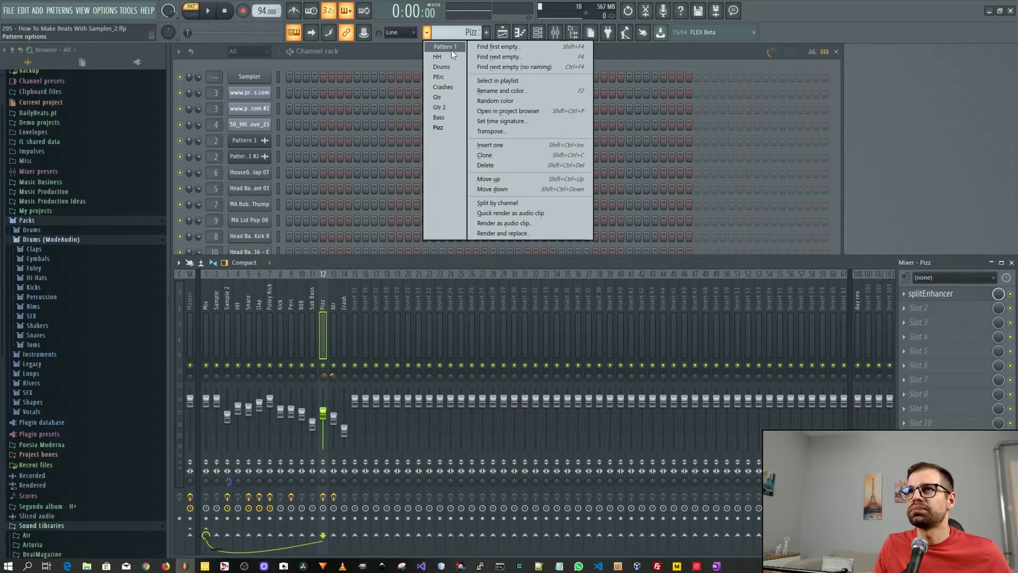
{"action": "left_click", "coordinate": [445, 47]}
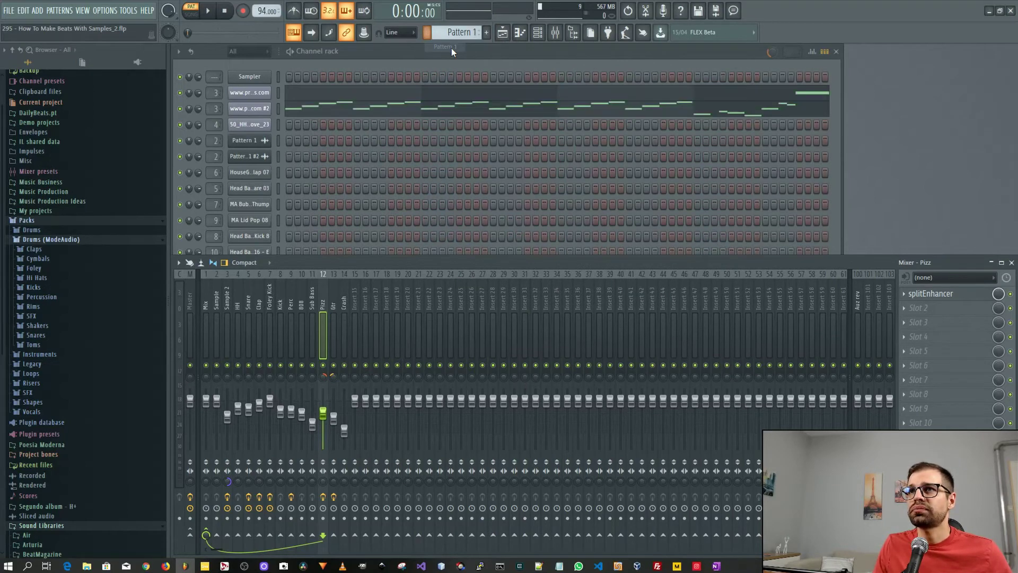
{"action": "left_click", "coordinate": [180, 108]}
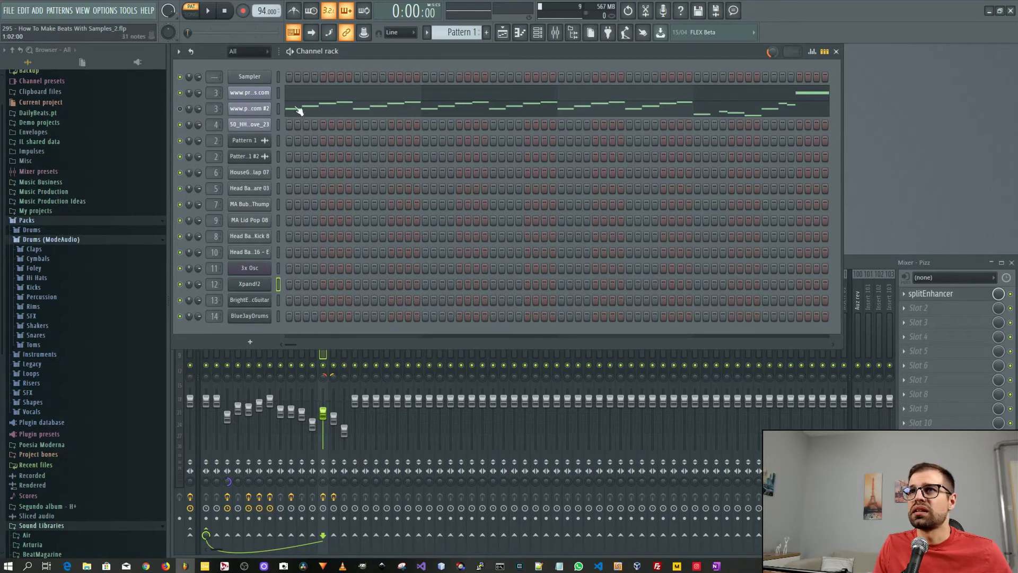
{"action": "left_click", "coordinate": [359, 112]}
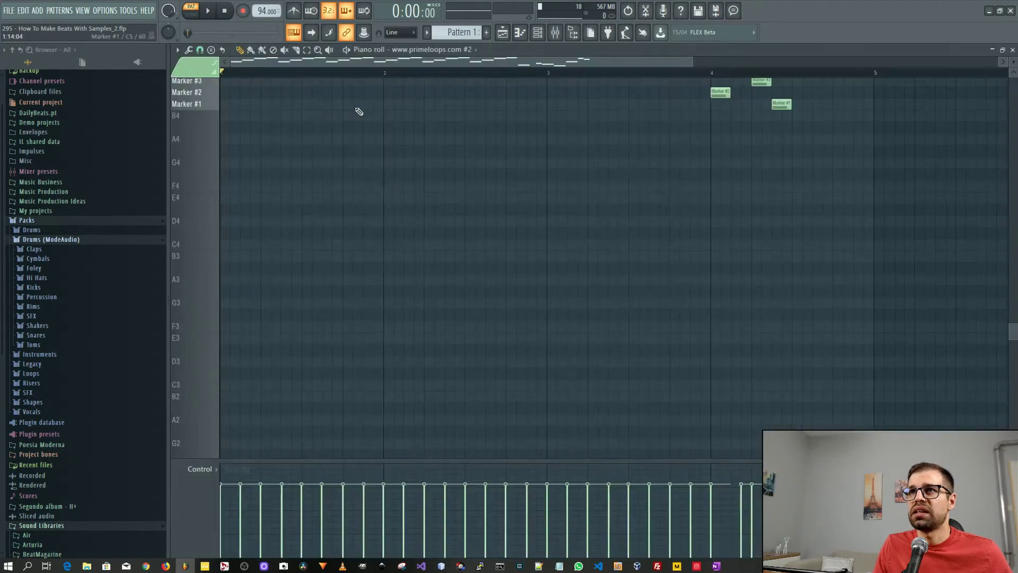
{"action": "left_click", "coordinate": [1013, 50]}
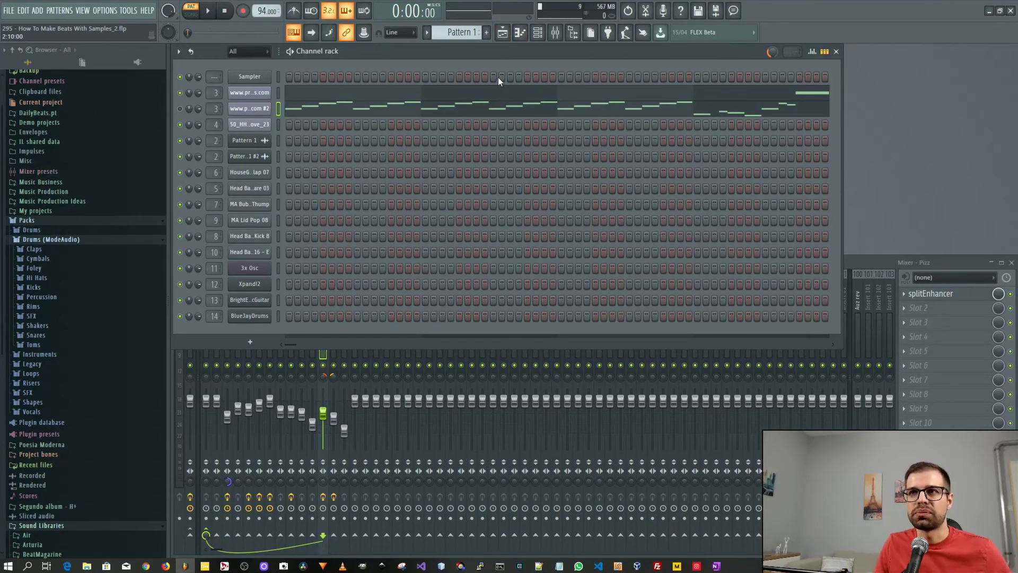
Show the playlist arrangement with the browser hidden and switch playback to song mode.
{"action": "left_click", "coordinate": [503, 38]}
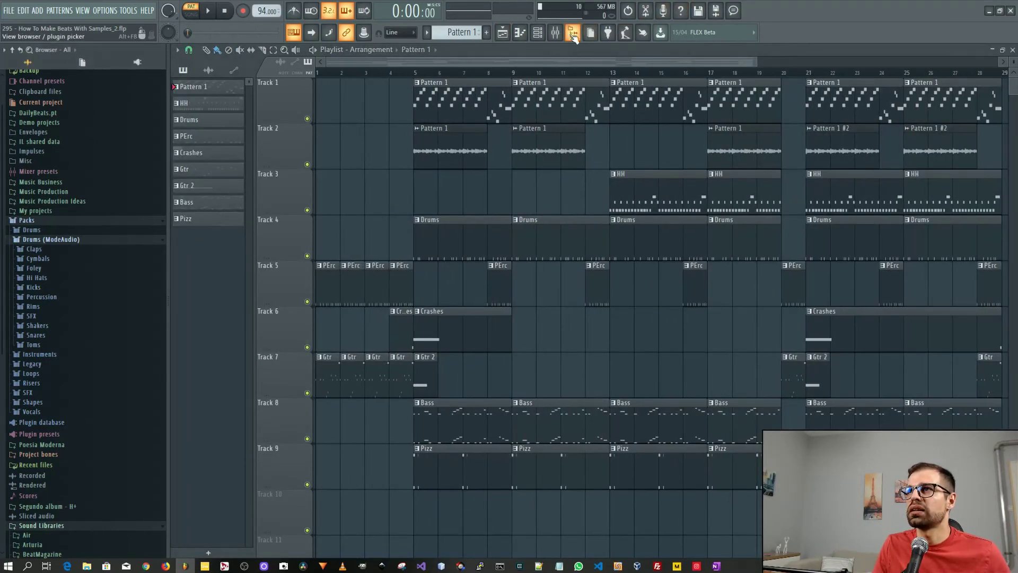
{"action": "left_click", "coordinate": [573, 33]}
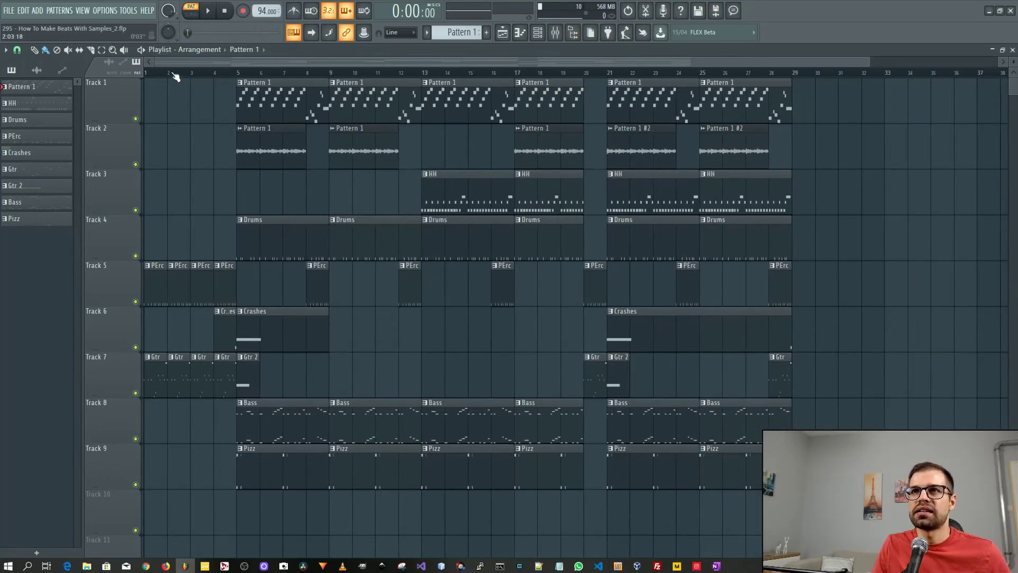
{"action": "left_click_drag", "start_coordinate": [175, 77], "coordinate": [131, 84]}
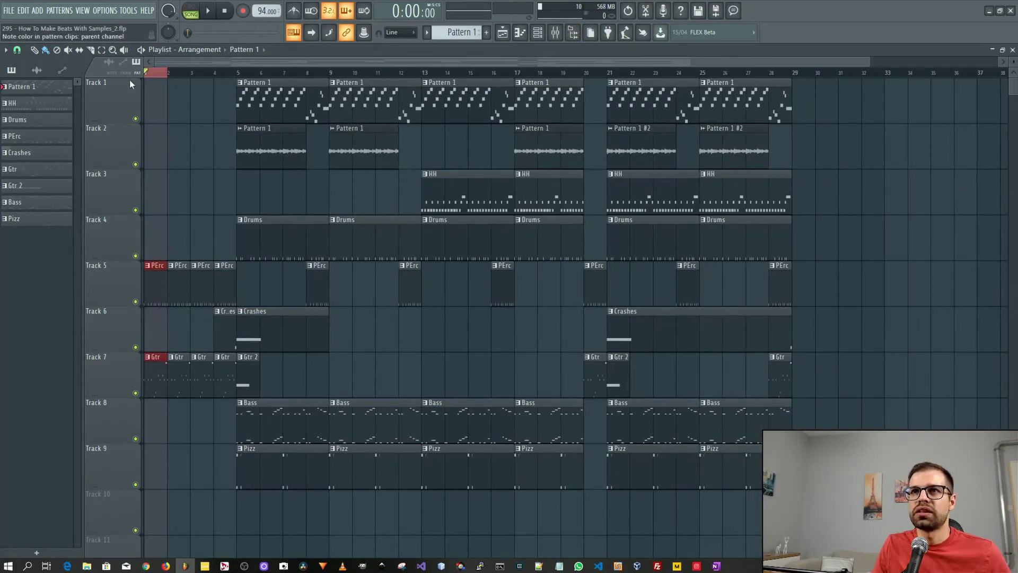
{"action": "left_click", "coordinate": [164, 76]}
Correct the name of the percussion pattern to Perc.
{"action": "key", "text": "F2"}
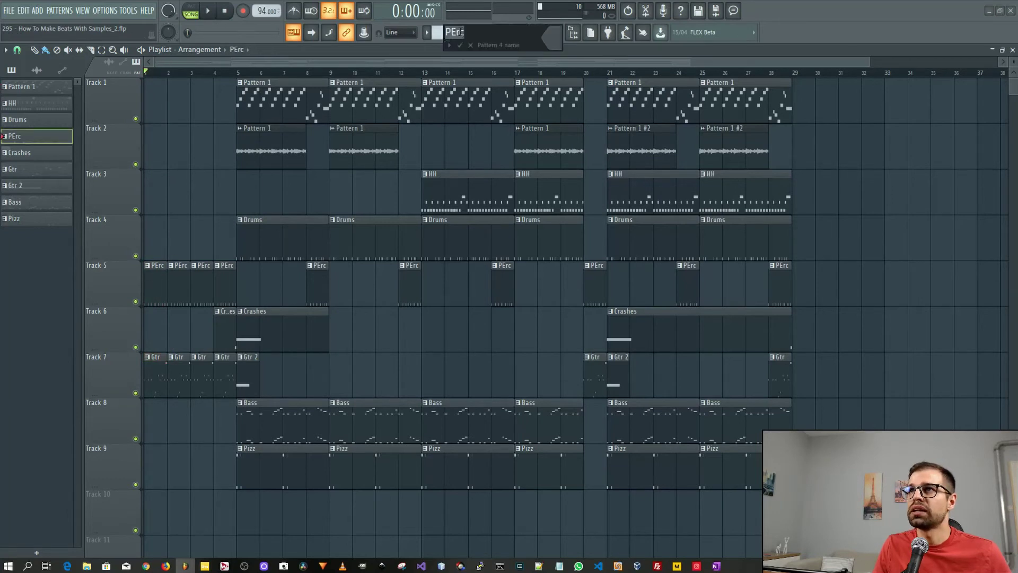
{"action": "key", "text": "Left"}
{"action": "key", "text": "Left"}
{"action": "key", "text": "Left"}
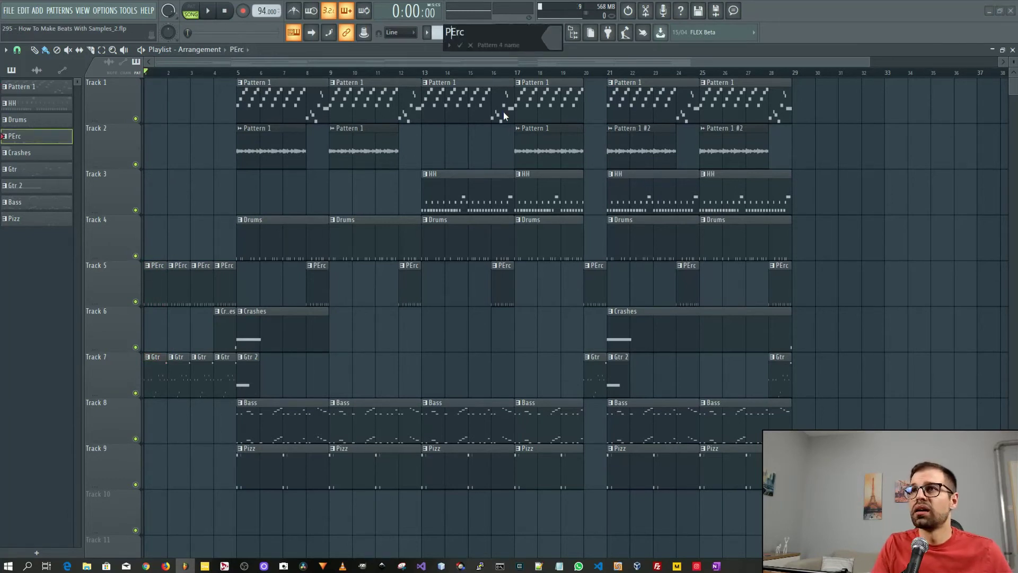
{"action": "key", "text": "BackSpace"}
{"action": "key", "text": "Delete"}
{"action": "type", "text": "Pe"}
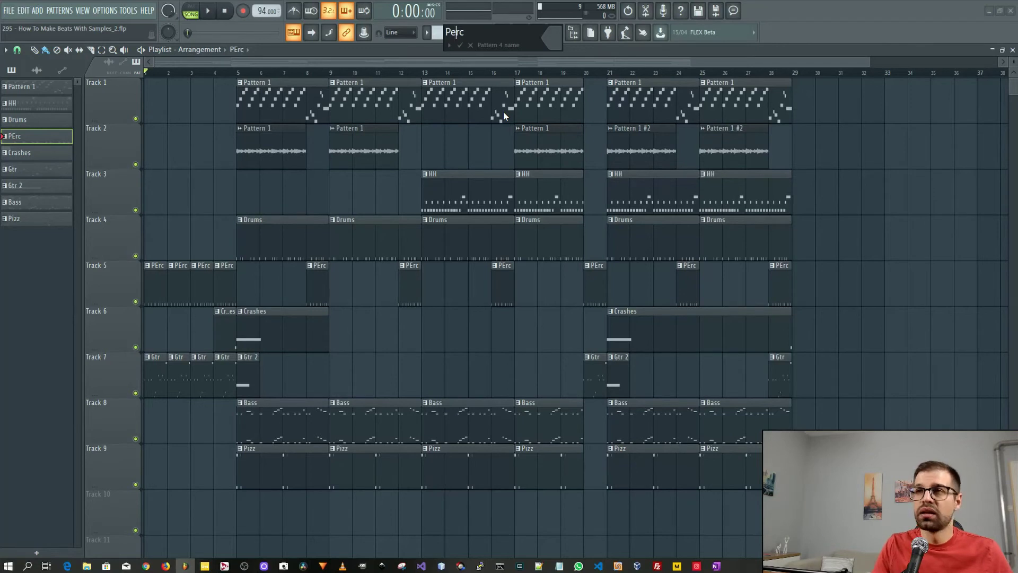
{"action": "key", "text": "Return"}
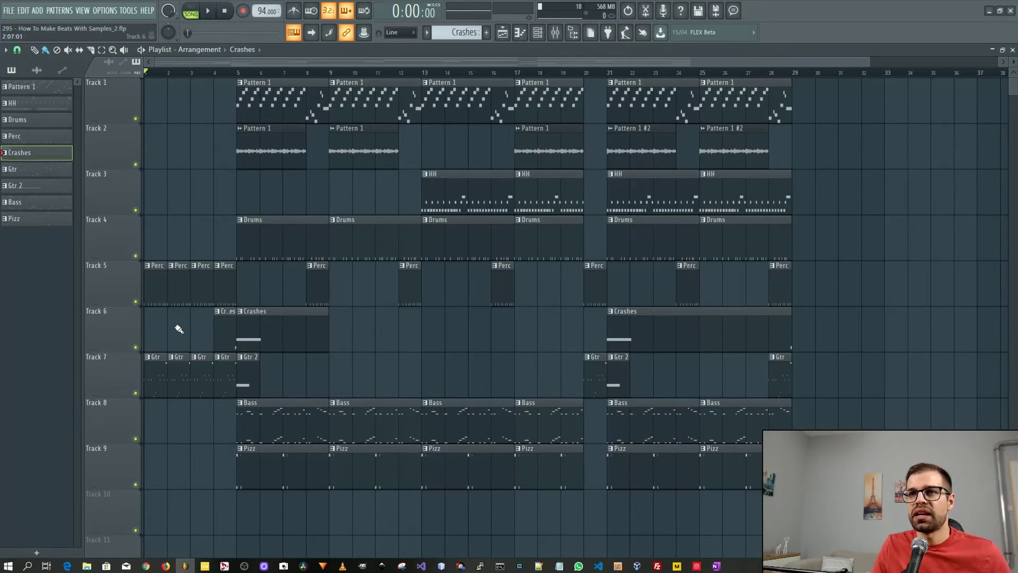
Rename the Pattern 1 note pattern used on Track 1 as Sample.
{"action": "left_click_drag", "start_coordinate": [186, 332], "coordinate": [332, 336]}
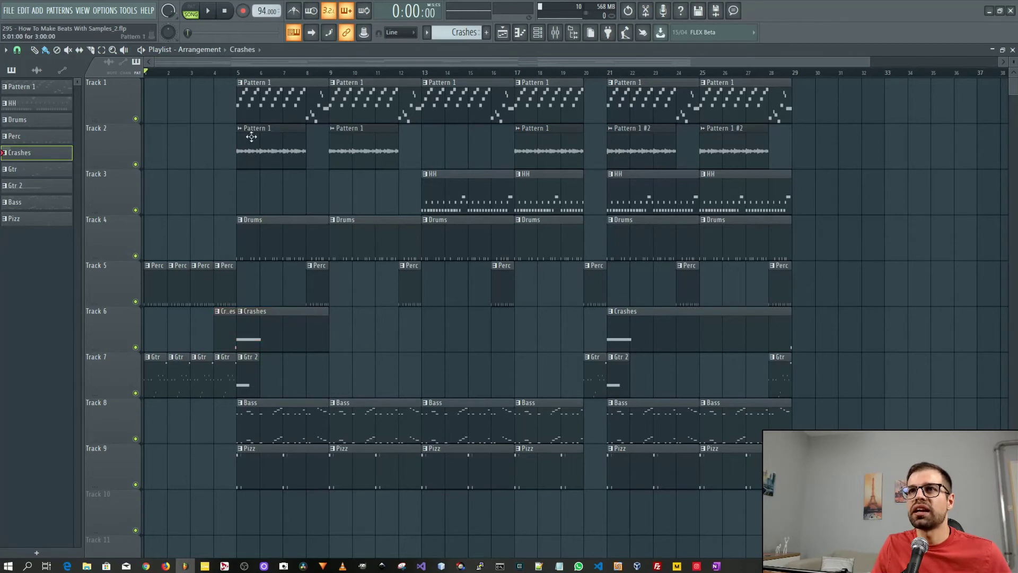
{"action": "left_click_drag", "start_coordinate": [211, 92], "coordinate": [551, 97]}
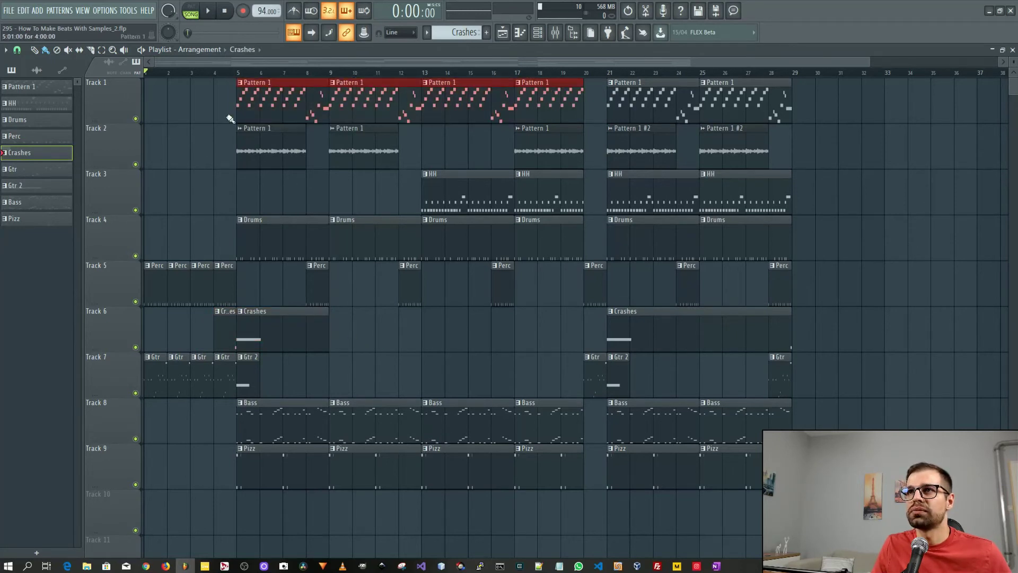
{"action": "left_click", "coordinate": [183, 127], "text": "ctrl"}
{"action": "middle_click", "coordinate": [470, 32]}
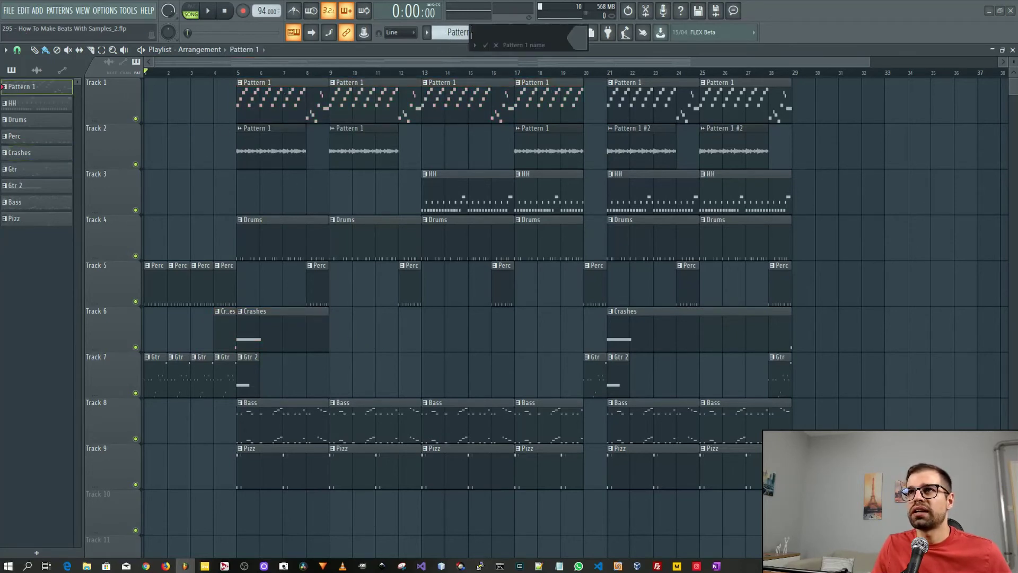
{"action": "type", "text": "Sample"}
{"action": "key", "text": "Return"}
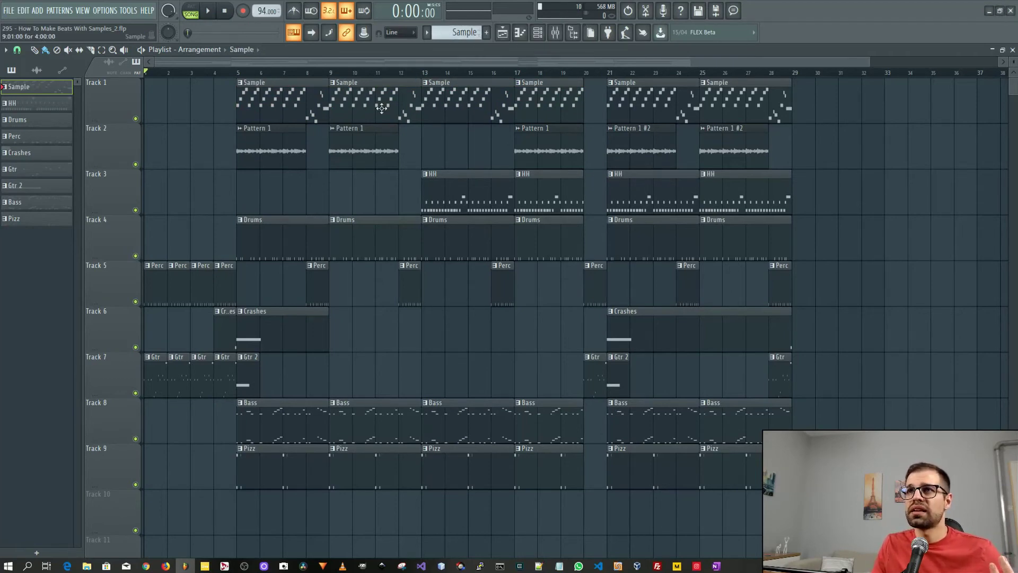
Examine the first primeloops channel's Marker #5 note in the Sample pattern's piano roll and return to the playlist.
{"action": "left_click", "coordinate": [555, 33]}
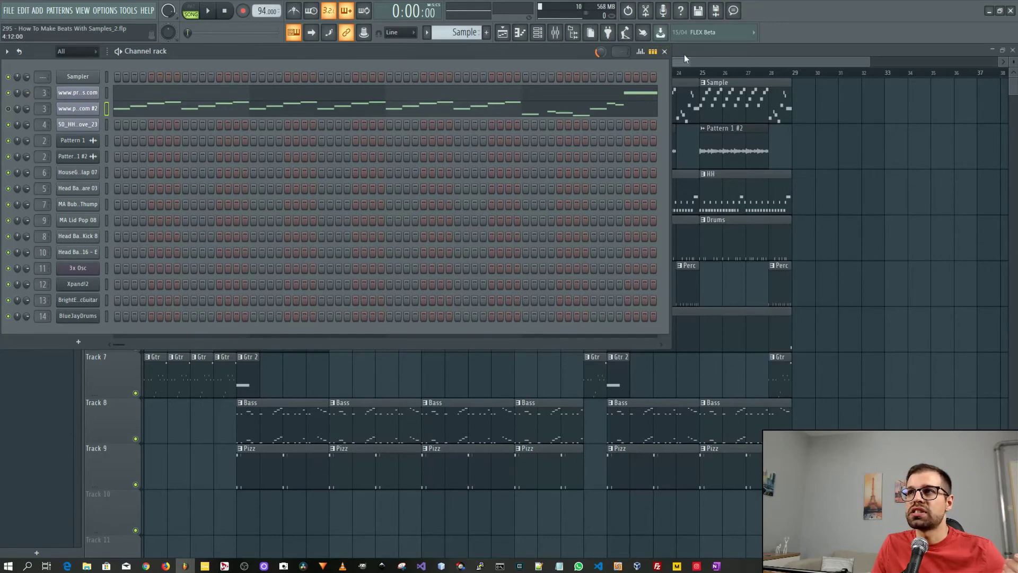
{"action": "left_click", "coordinate": [630, 88]}
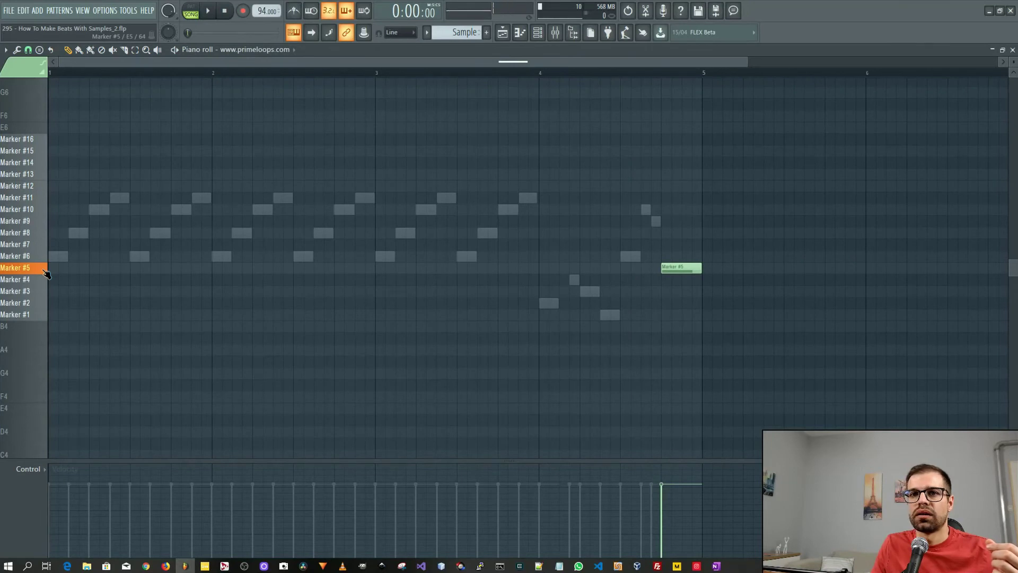
{"action": "left_click", "coordinate": [1013, 49]}
{"action": "left_click", "coordinate": [716, 53]}
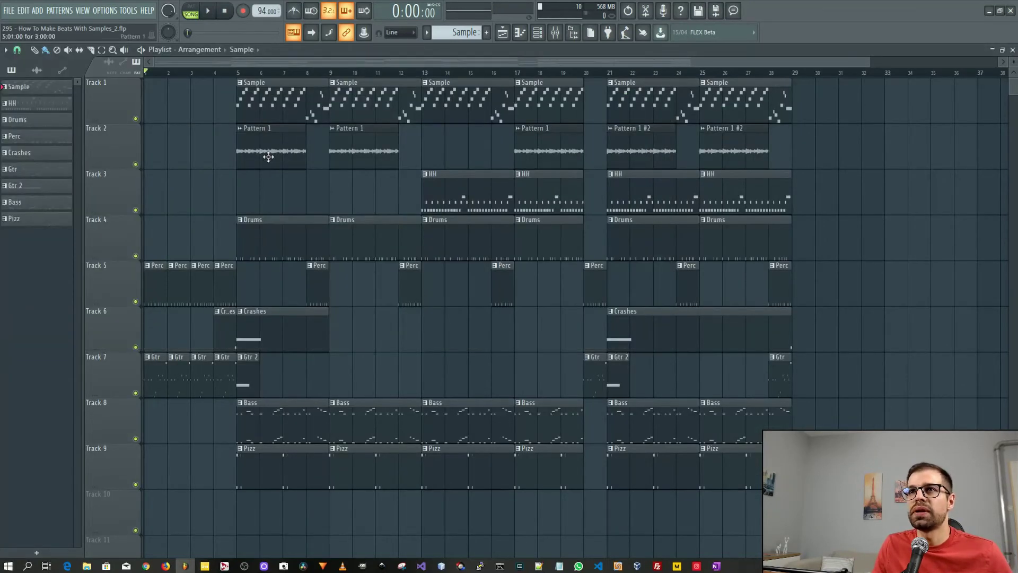
Review the Pattern 1 audio clips on Track 2, play the song, and examine the HH clips starting at bar 13.
{"action": "left_click_drag", "start_coordinate": [233, 146], "coordinate": [586, 159]}
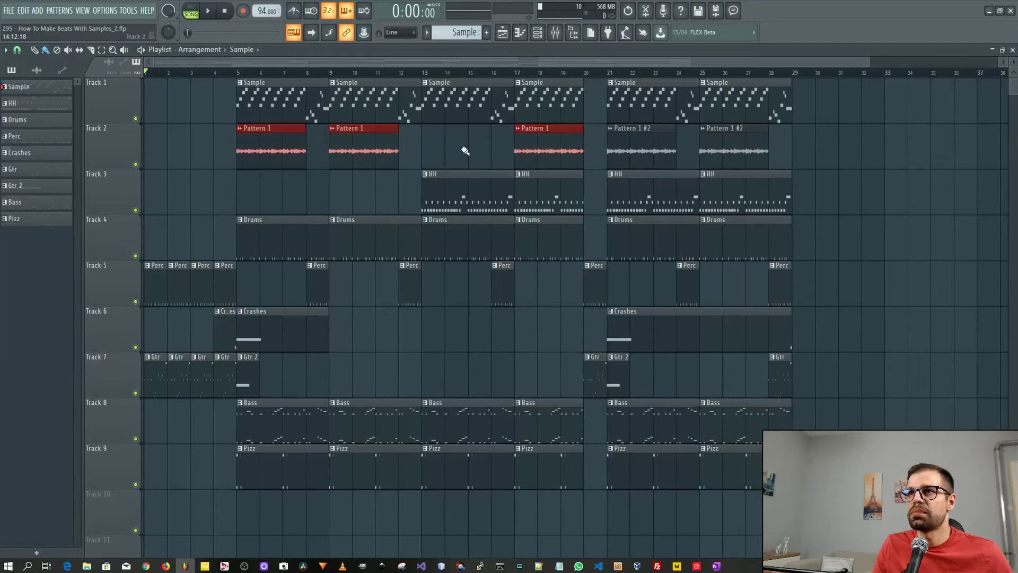
{"action": "left_click", "coordinate": [246, 147]}
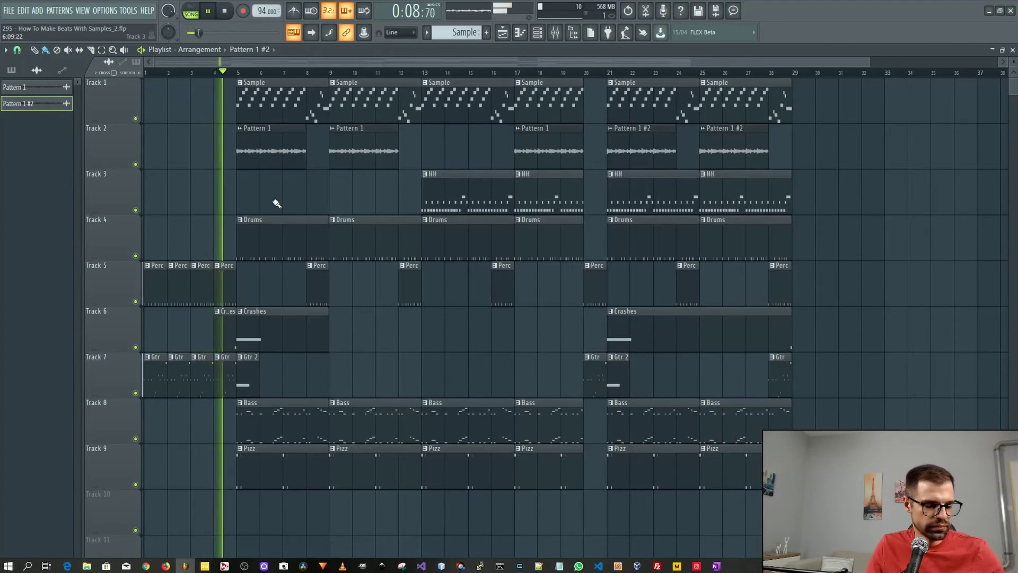
{"action": "scroll", "coordinate": [277, 204], "scroll_direction": "up", "scroll_amount": 1}
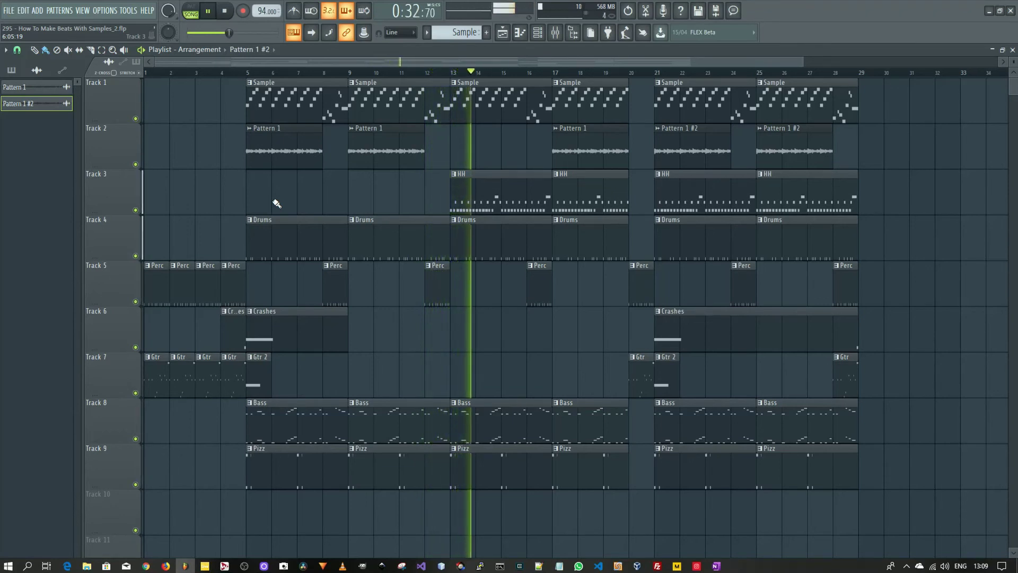
{"action": "right_click", "coordinate": [277, 204], "text": "ctrl"}
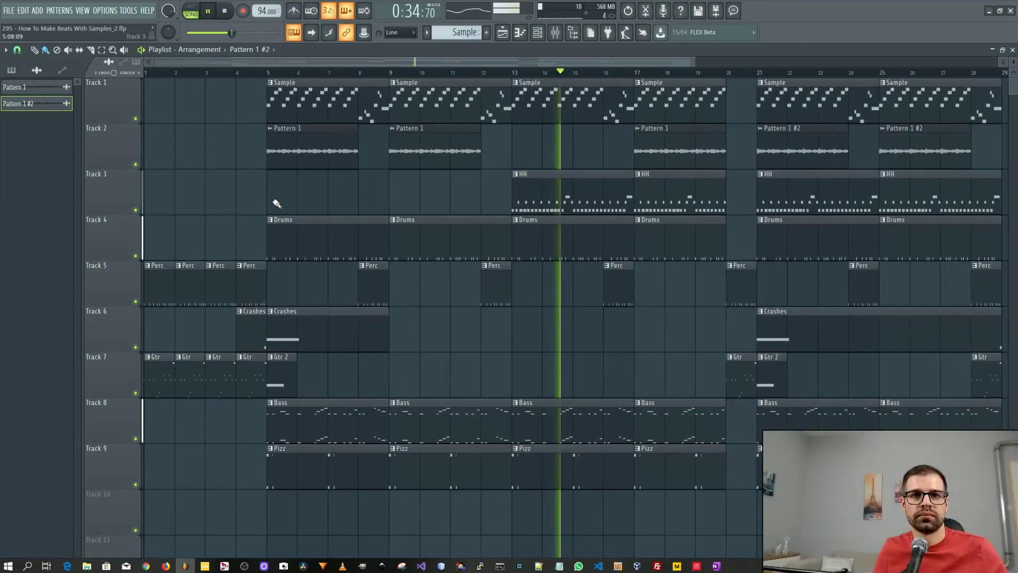
{"action": "scroll", "coordinate": [504, 209], "scroll_direction": "down", "scroll_amount": 3}
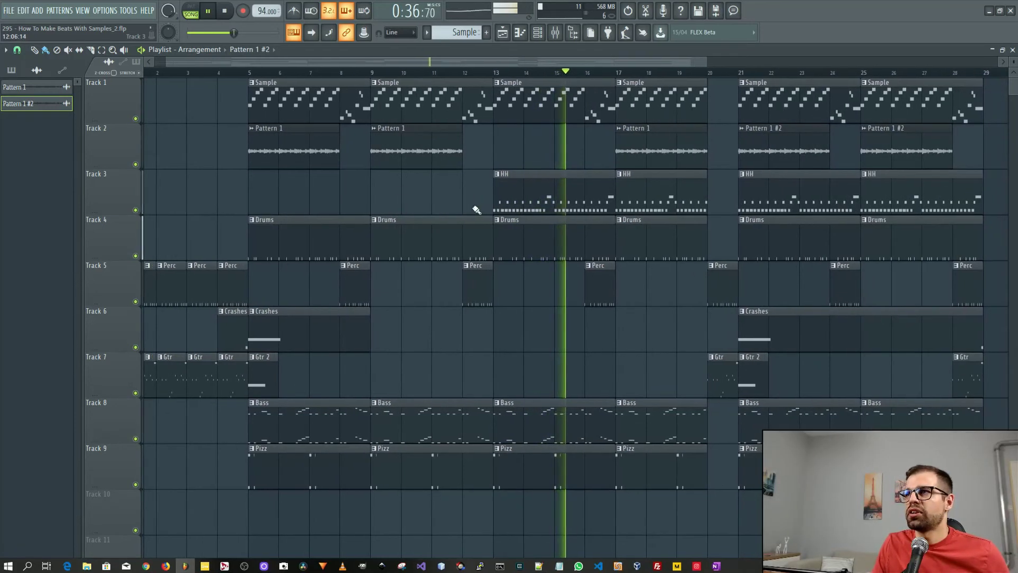
{"action": "left_click_drag", "start_coordinate": [374, 196], "coordinate": [526, 197]}
{"action": "left_click", "coordinate": [439, 158], "text": "ctrl"}
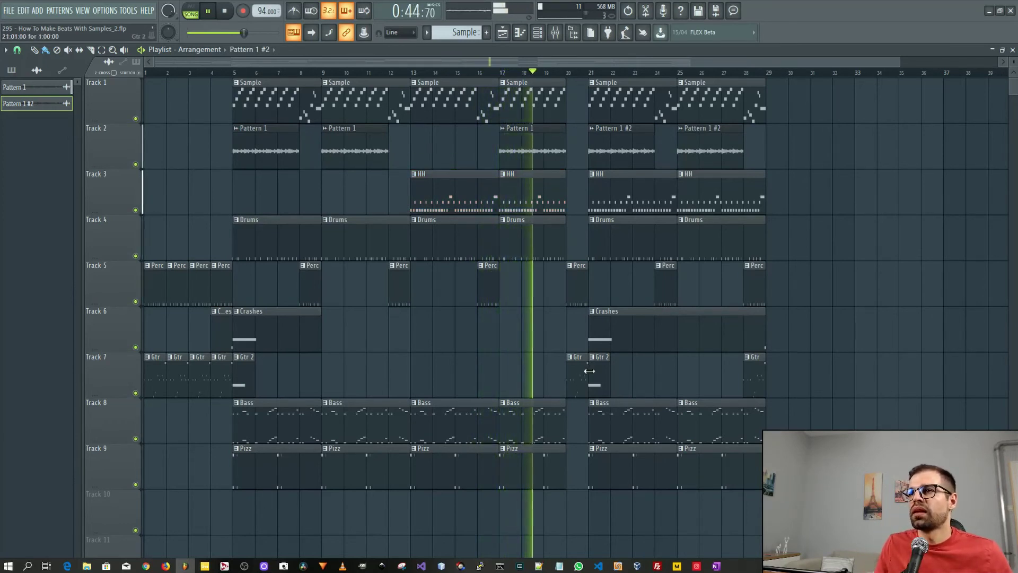
Review the rest of the arrangement during playback, examining the clips on Tracks 1 to 9 through bar 29.
{"action": "scroll", "coordinate": [590, 371], "scroll_direction": "up", "scroll_amount": 2}
{"action": "scroll", "coordinate": [590, 371], "scroll_direction": "down", "scroll_amount": 1}
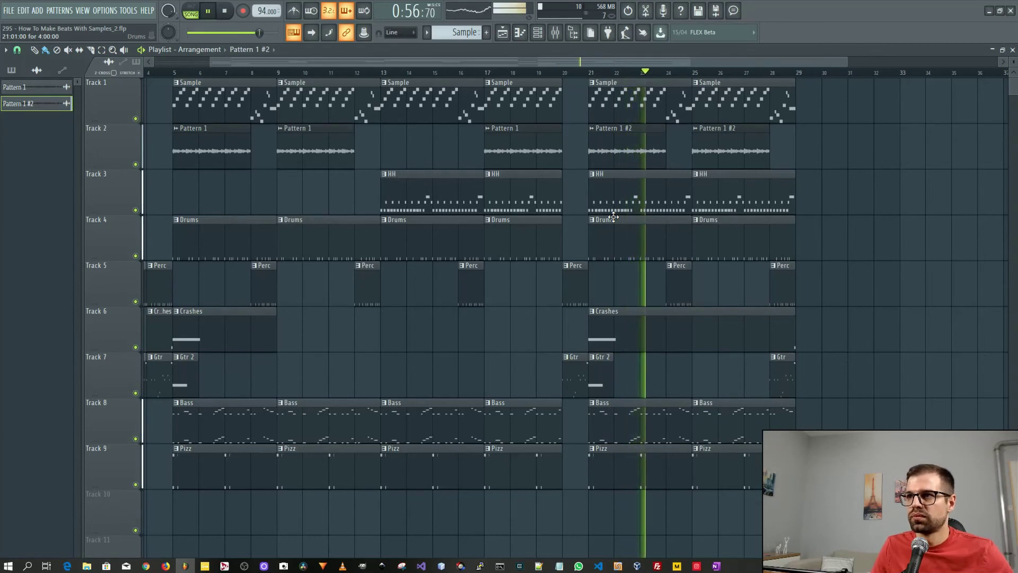
{"action": "scroll", "coordinate": [437, 312], "scroll_direction": "left", "scroll_amount": 3}
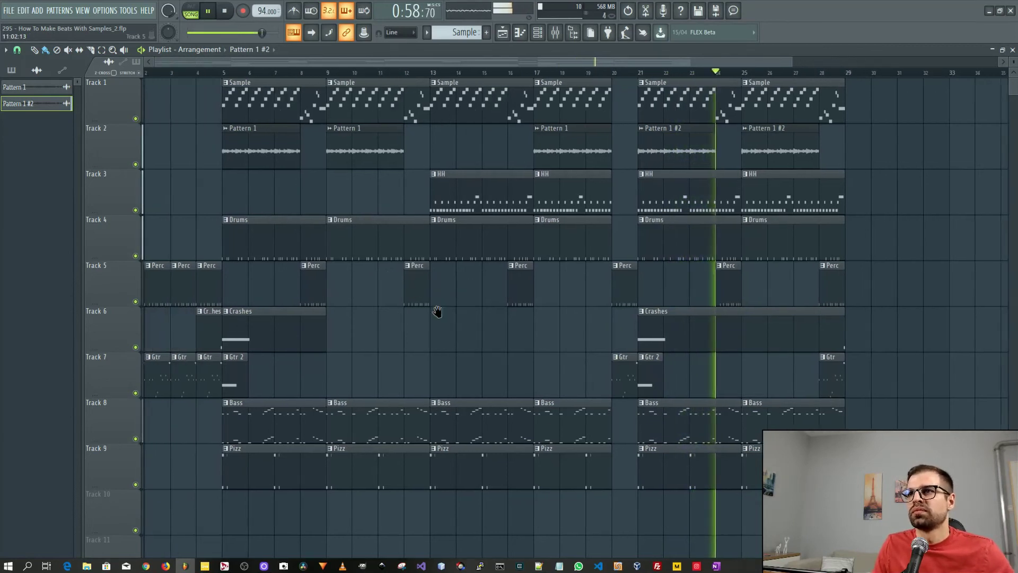
{"action": "scroll", "coordinate": [537, 320], "scroll_direction": "down", "scroll_amount": 3}
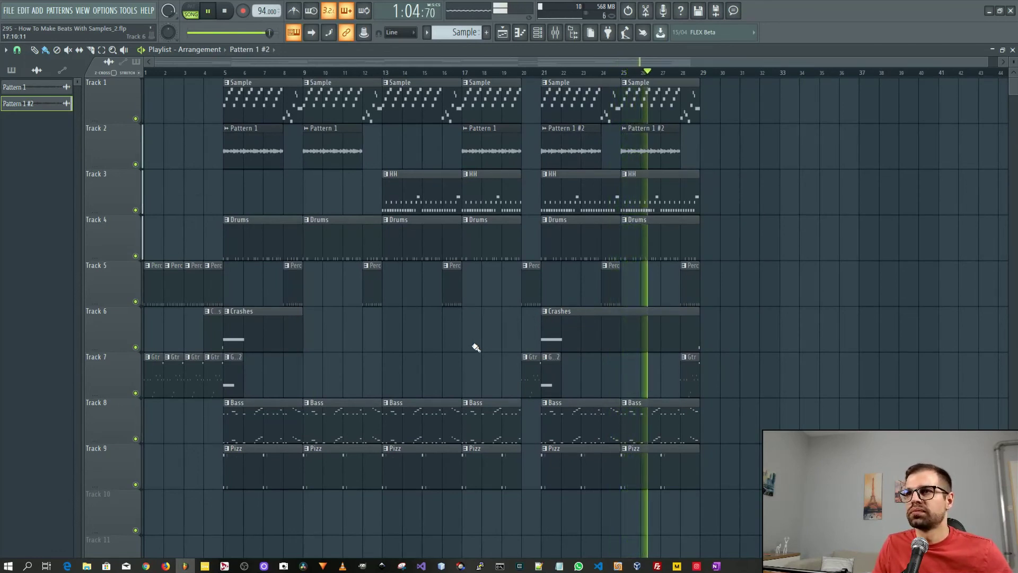
{"action": "scroll", "coordinate": [446, 339], "scroll_direction": "down", "scroll_amount": 1}
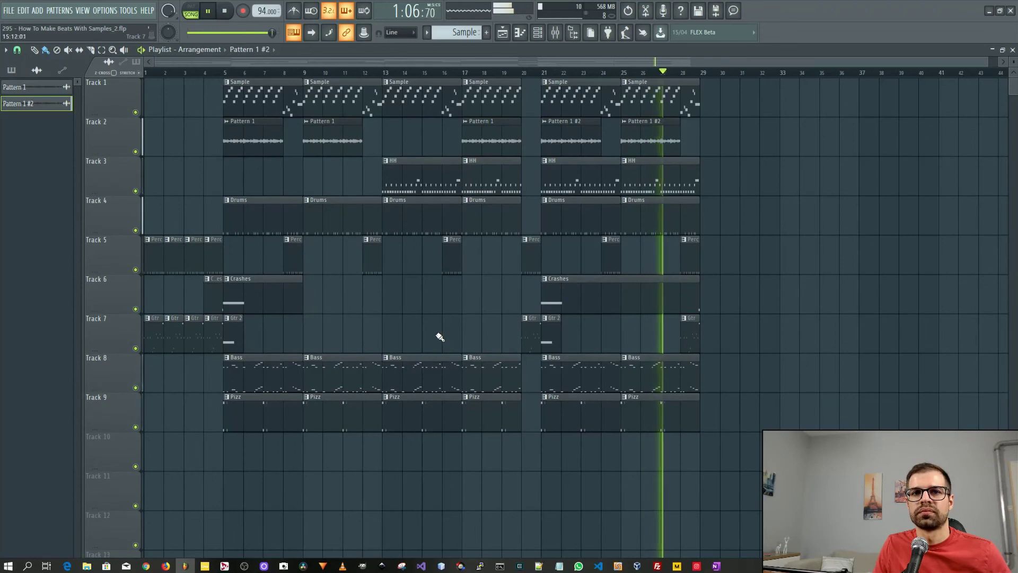
{"action": "scroll", "coordinate": [439, 336], "scroll_direction": "down", "scroll_amount": 1}
{"action": "scroll", "coordinate": [435, 334], "scroll_direction": "up", "scroll_amount": 4}
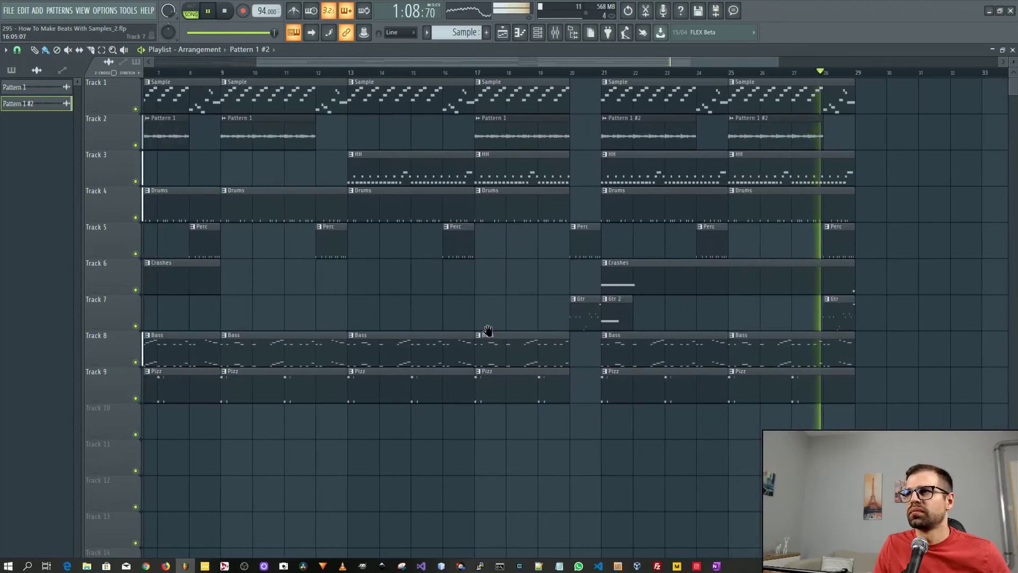
{"action": "scroll", "coordinate": [713, 338], "scroll_direction": "down", "scroll_amount": 1}
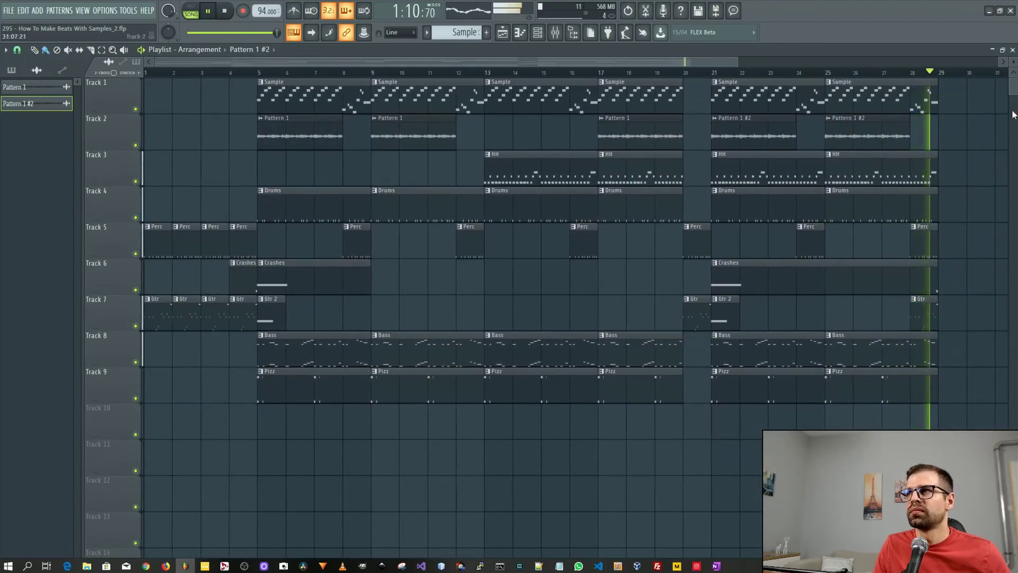
Select bars 5 to 29 of the playlist as the playback range, deselect the clips, and play that section.
{"action": "left_click_drag", "start_coordinate": [938, 73], "coordinate": [263, 97]}
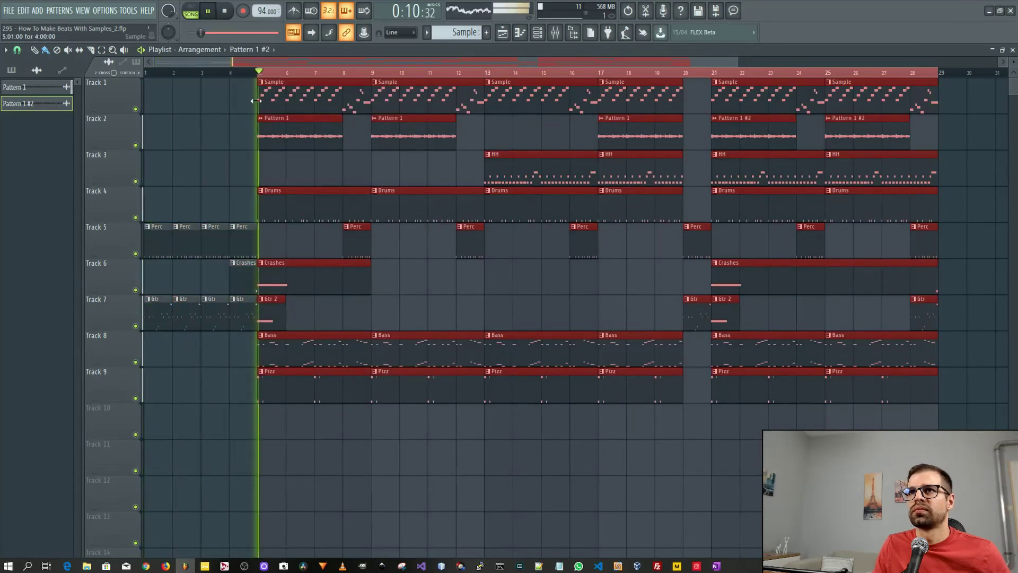
{"action": "left_click", "coordinate": [194, 170], "text": "ctrl"}
{"action": "key", "text": "space"}
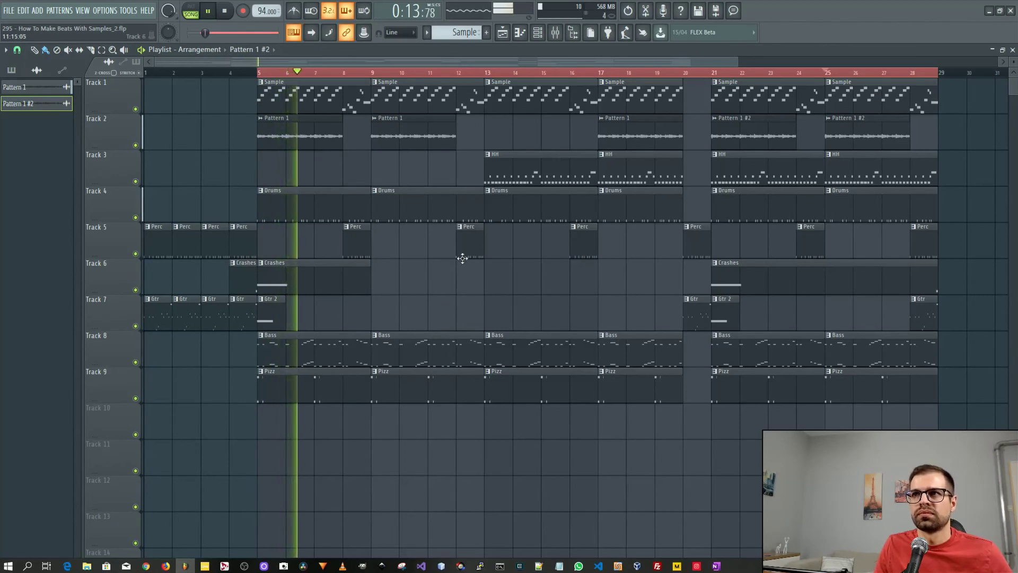
Place an HH pattern clip on Track 3 spanning bars 5 to 9, and stop playback after listening.
{"action": "left_click", "coordinate": [491, 171]}
{"action": "left_click_drag", "start_coordinate": [248, 167], "coordinate": [275, 167]}
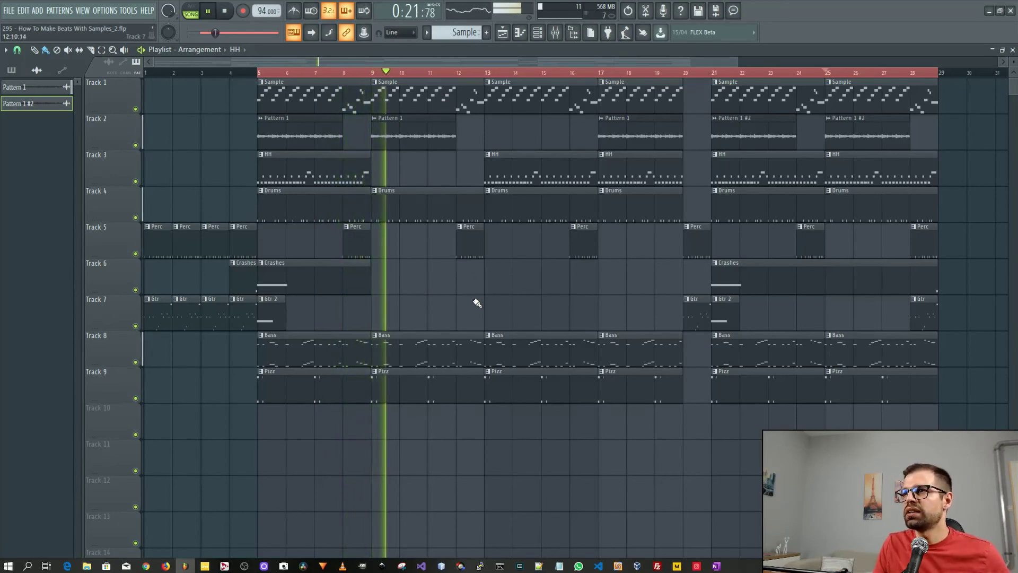
{"action": "key", "text": "space"}
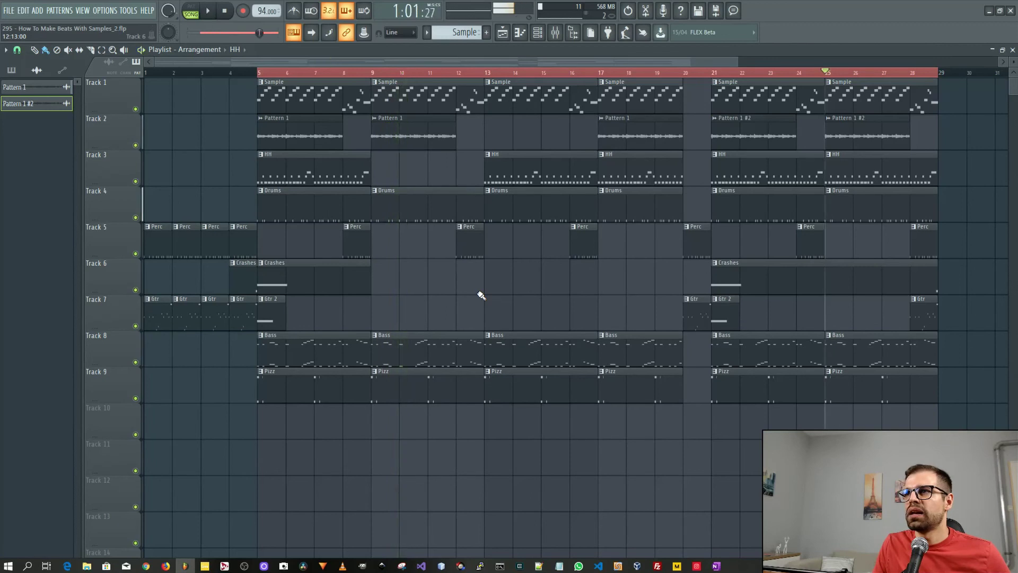
{"action": "scroll", "coordinate": [481, 296], "scroll_direction": "down", "scroll_amount": 2}
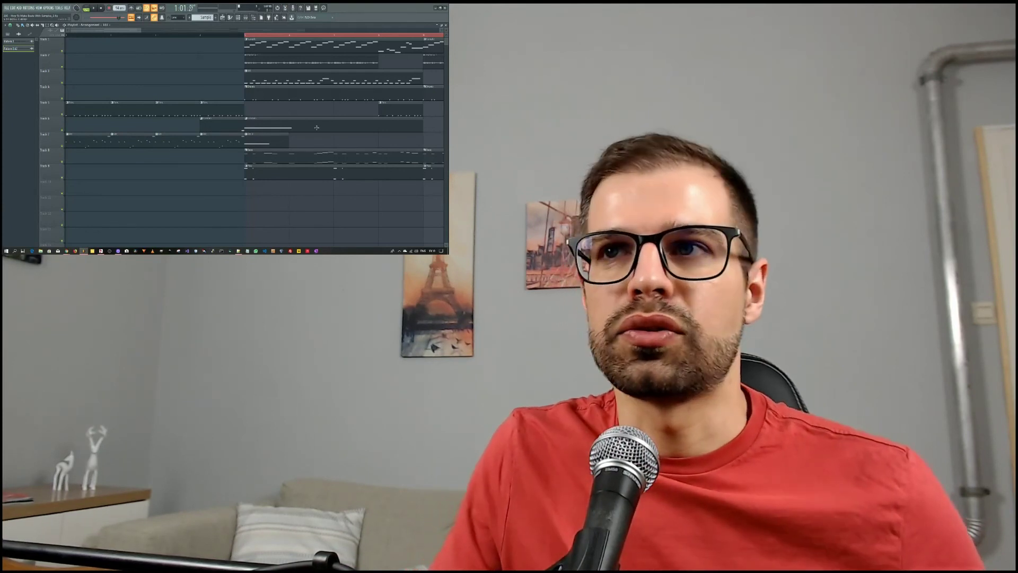
{"action": "scroll", "coordinate": [317, 128], "scroll_direction": "down", "scroll_amount": 5}
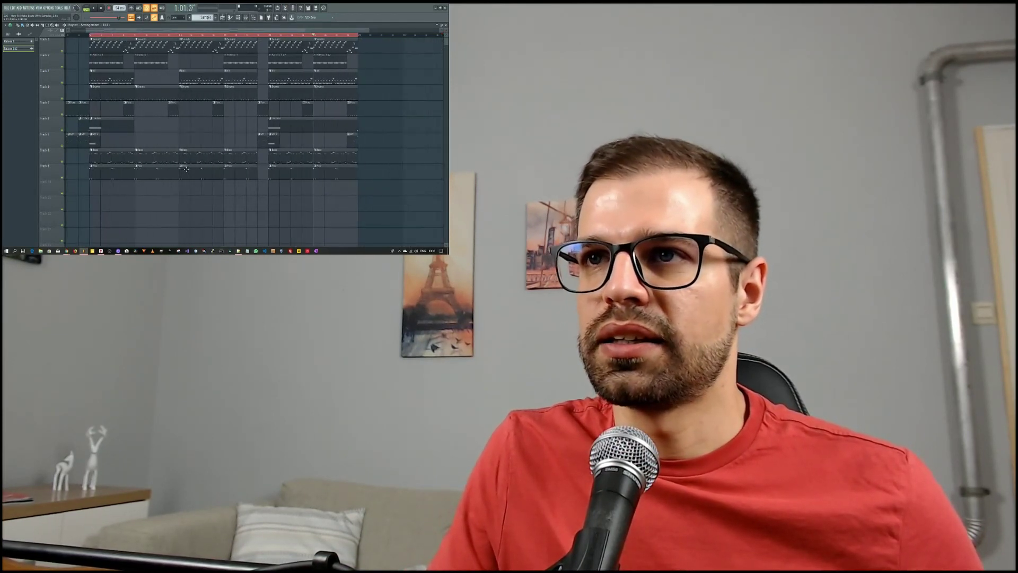
{"action": "scroll", "coordinate": [185, 169], "scroll_direction": "left", "scroll_amount": 2}
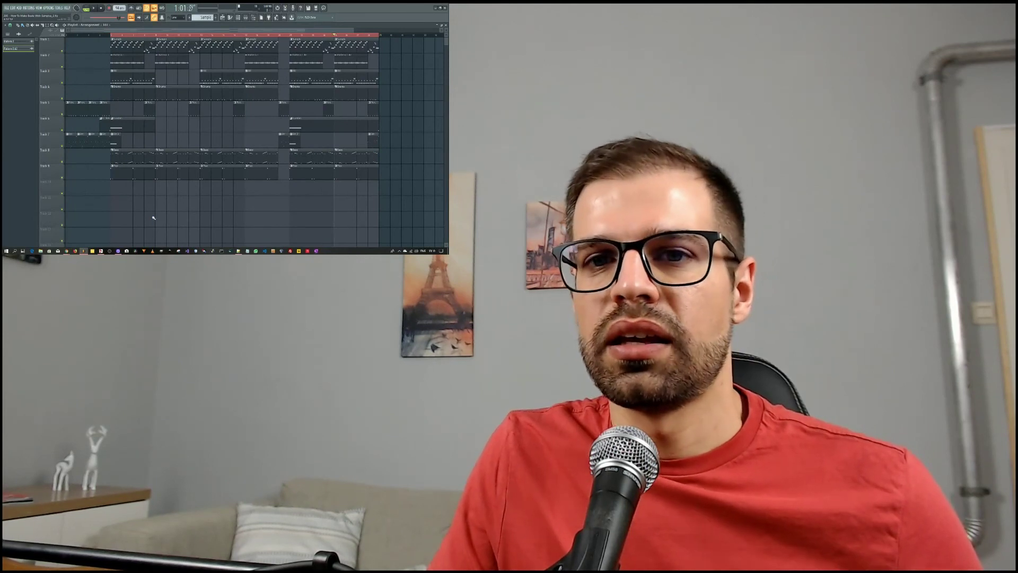